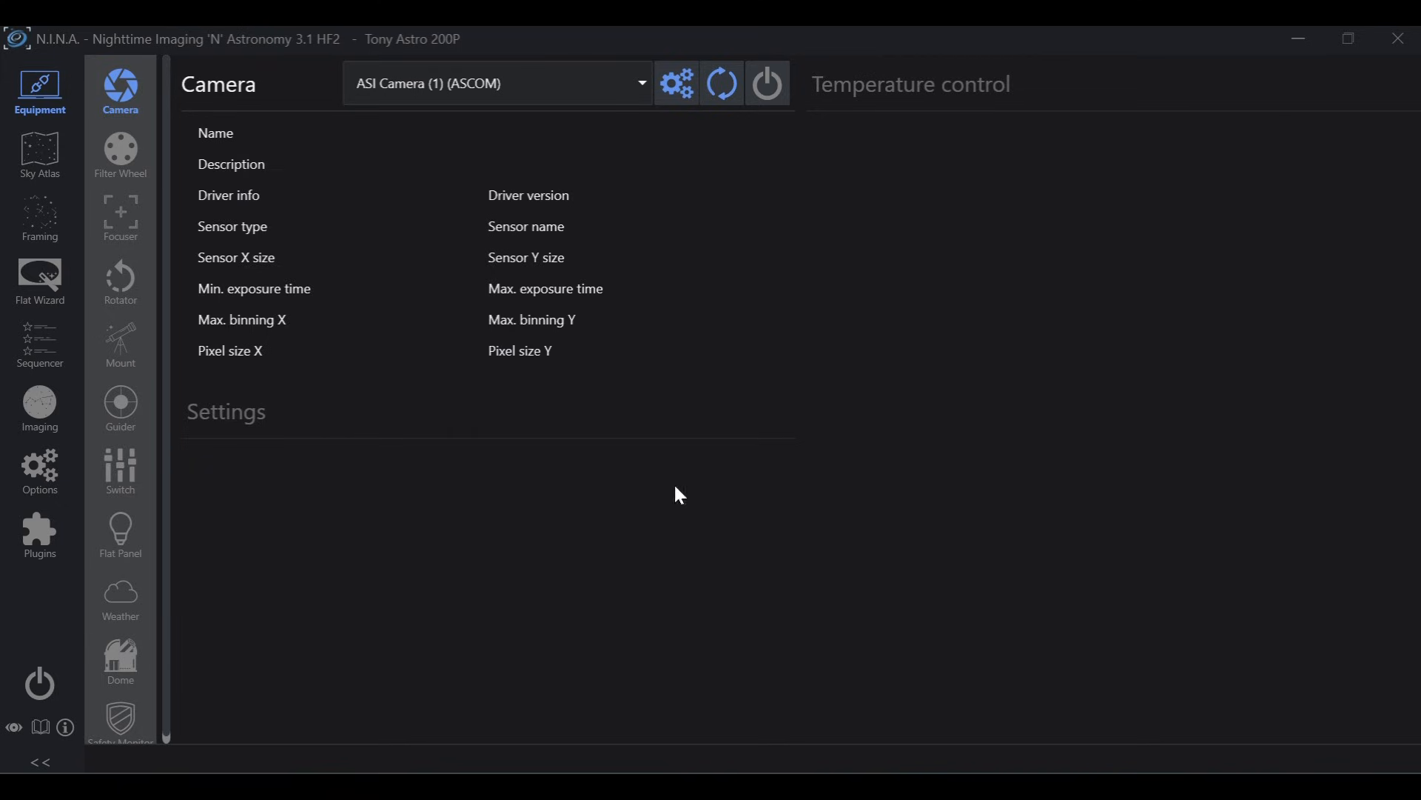
# Open the Advanced Sequencer
pyautogui.click(47, 358)
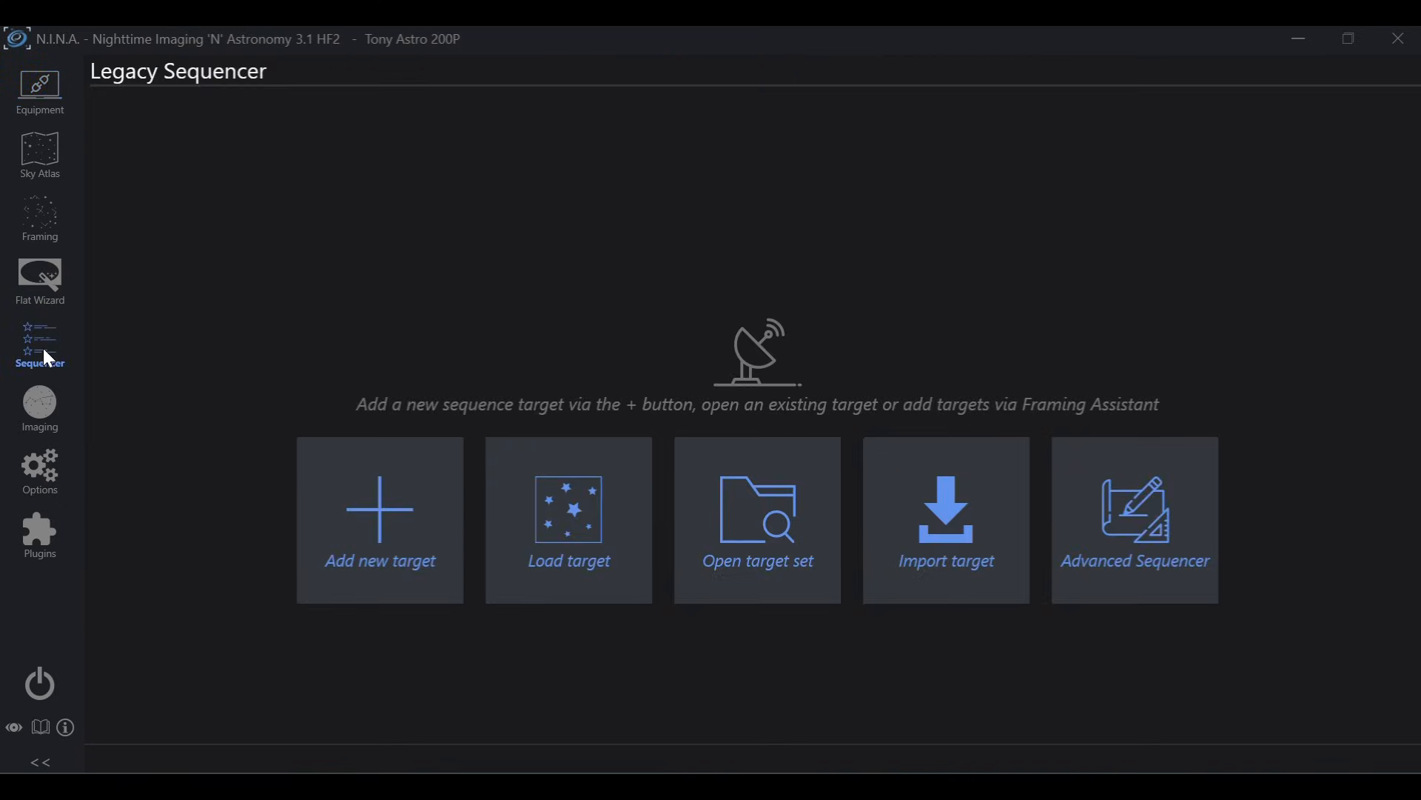
pyautogui.click(1119, 448)
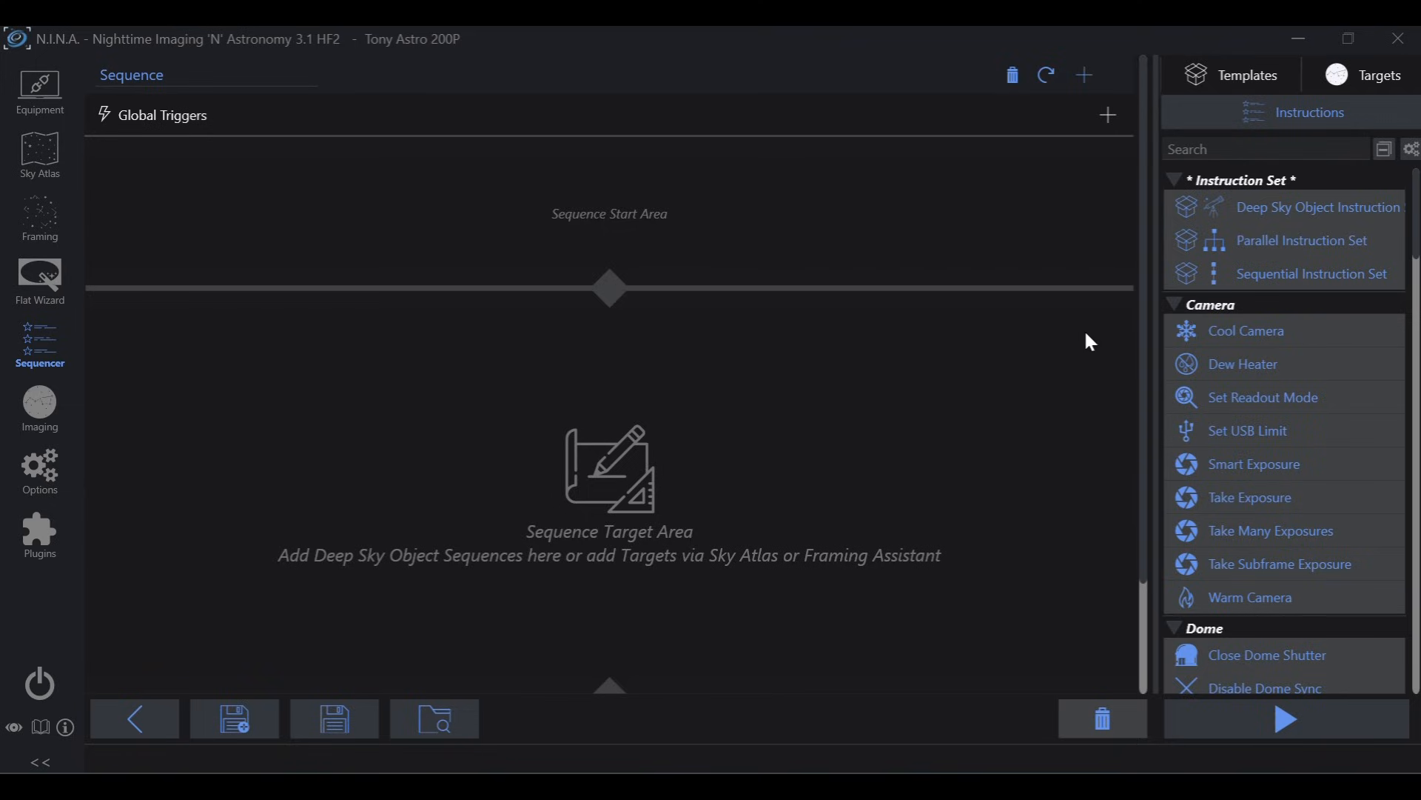
# Look through the list of available sequence instructions and the start, target and end areas of the empty sequence
pyautogui.scroll(-10, 1269, 387)
pyautogui.scroll(-6, 1280, 419)
pyautogui.scroll(7, 1279, 419)
pyautogui.scroll(7, 1279, 419)
pyautogui.scroll(-15, 1299, 429)
pyautogui.scroll(-3, 1297, 435)
pyautogui.scroll(11, 1298, 435)
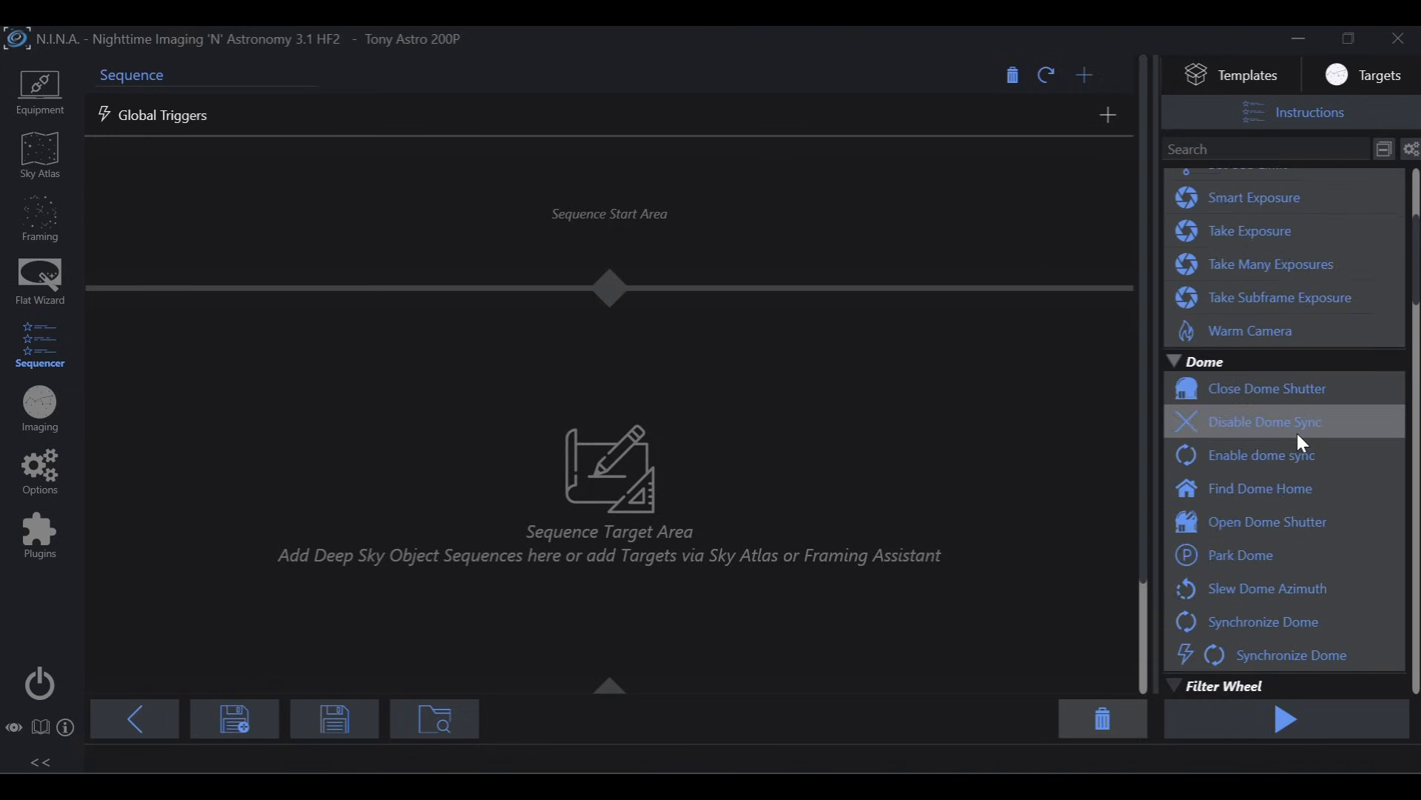
pyautogui.scroll(4, 1301, 442)
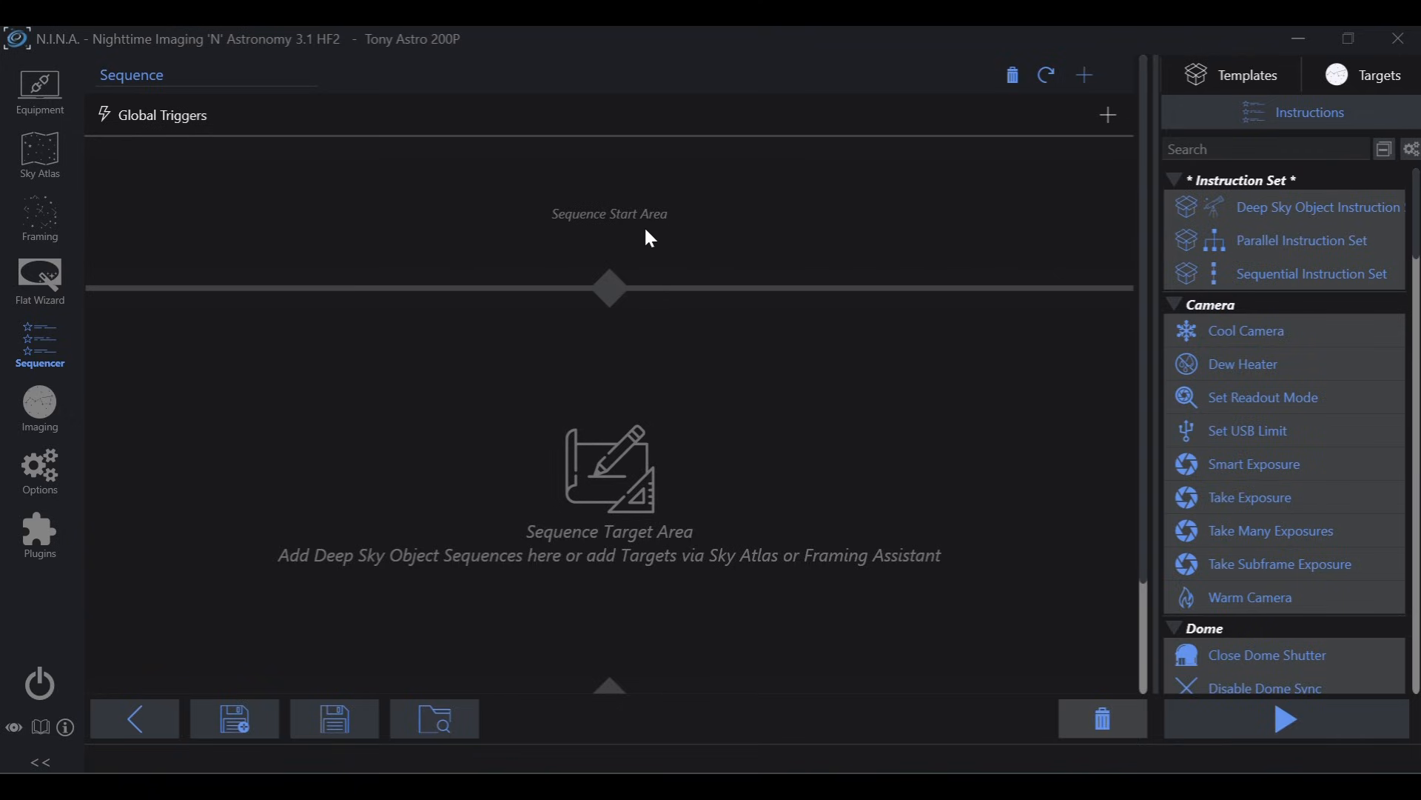
pyautogui.scroll(-3, 681, 535)
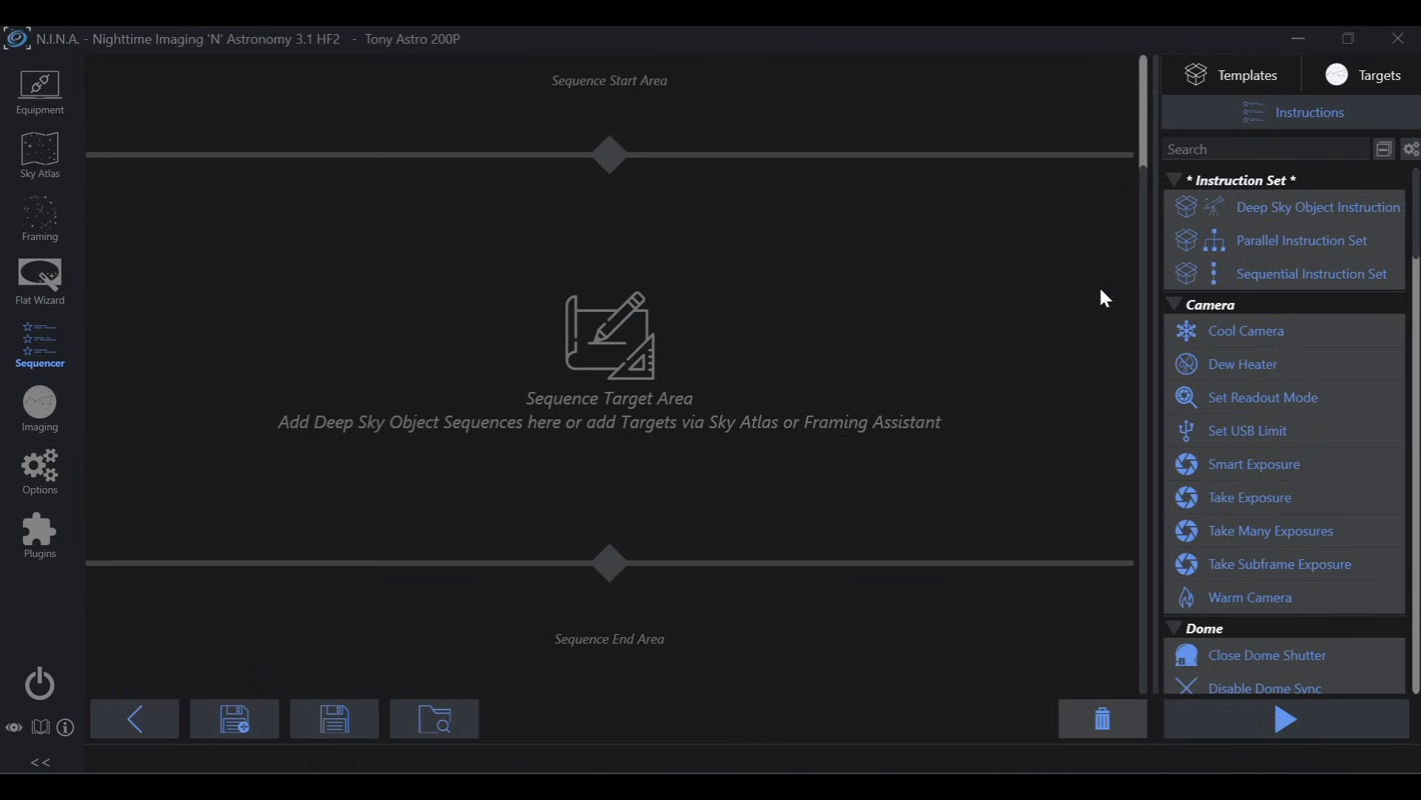
pyautogui.moveTo(1216, 228)
pyautogui.scroll(2, 778, 315)
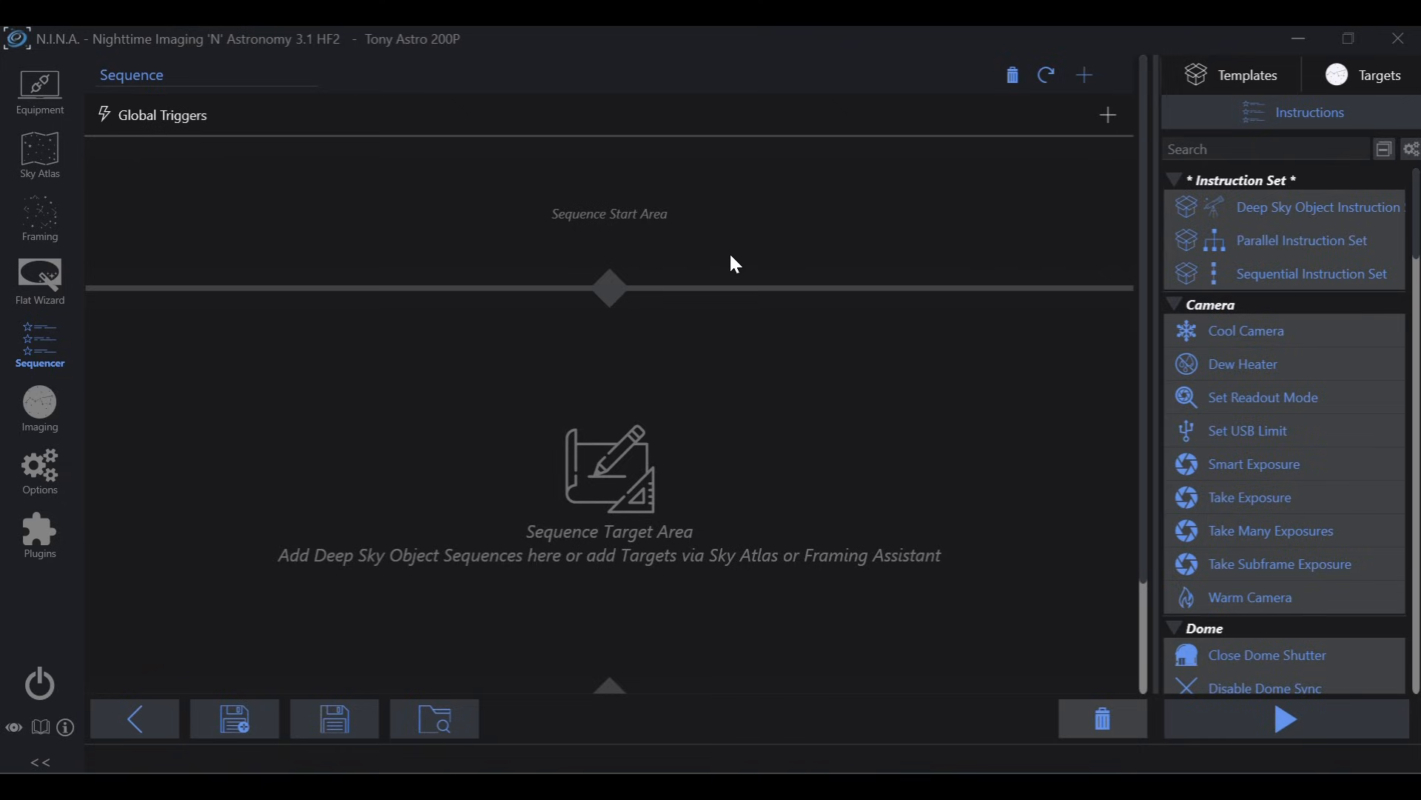
# Add a Sequential Instruction Set to the sequence target area
pyautogui.scroll(-4, 731, 256)
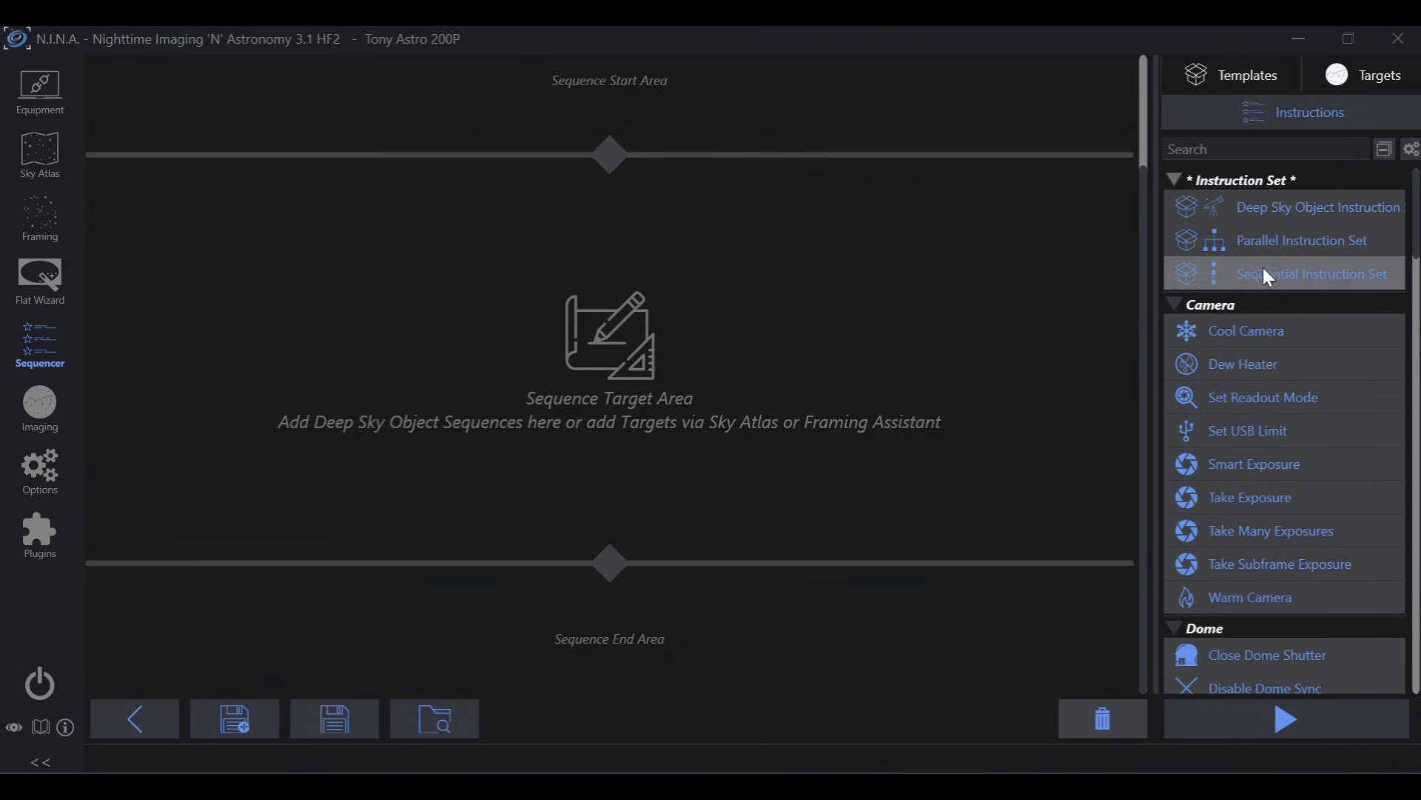
pyautogui.moveTo(1261, 269); pyautogui.dragTo(891, 355)
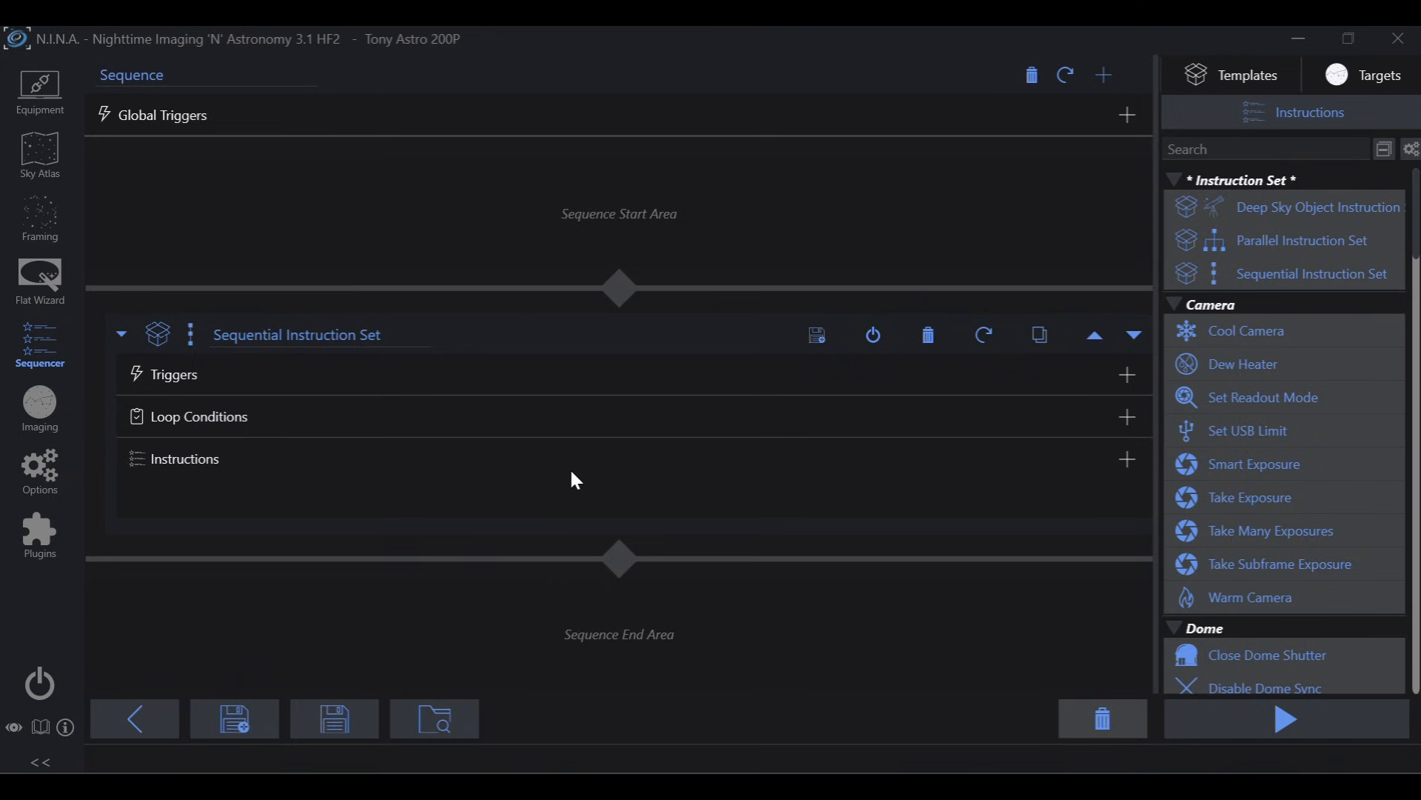
# Add the telescope instruction Slew, center and rotate to the Sequential Instruction Set
pyautogui.scroll(-15, 1253, 426)
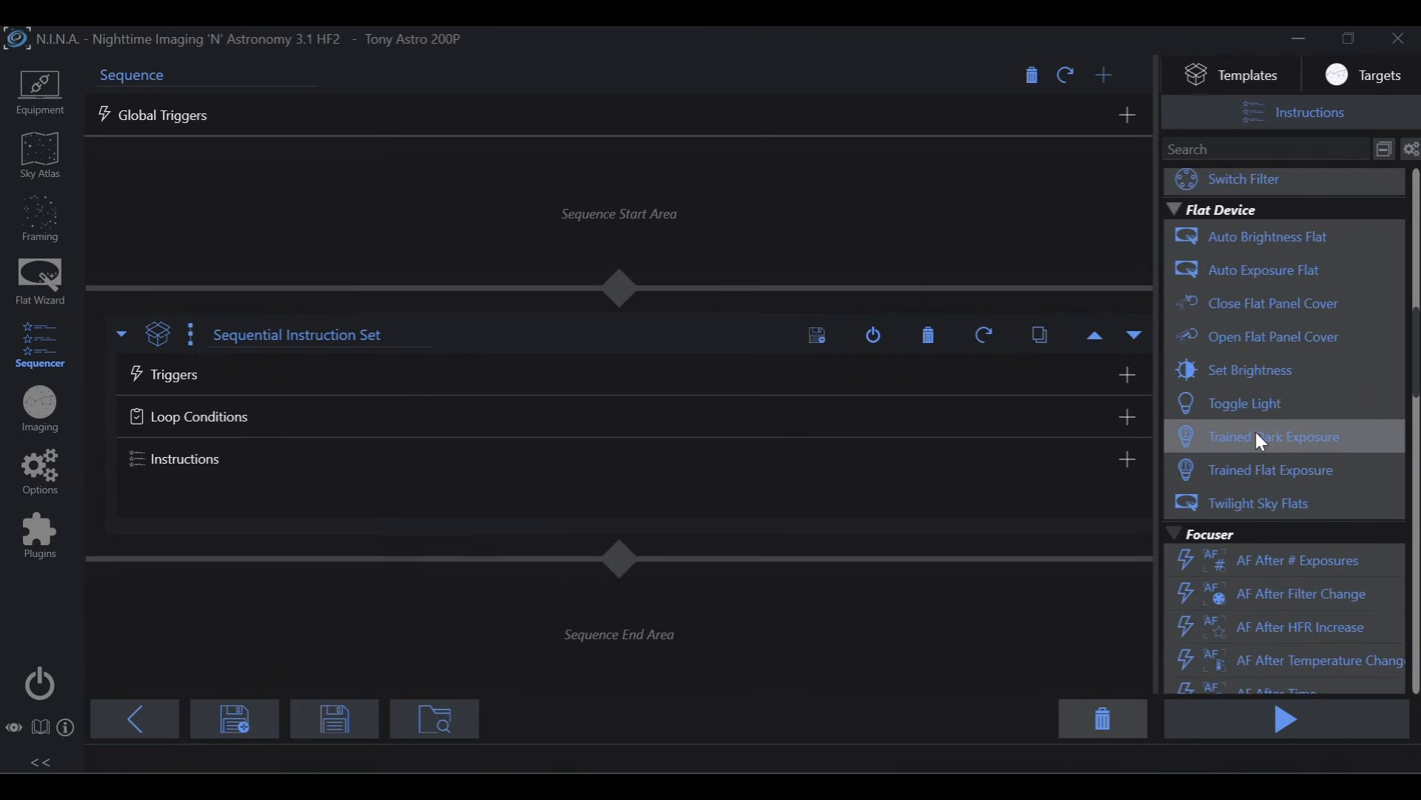
pyautogui.scroll(-3, 1259, 445)
pyautogui.scroll(10, 1259, 444)
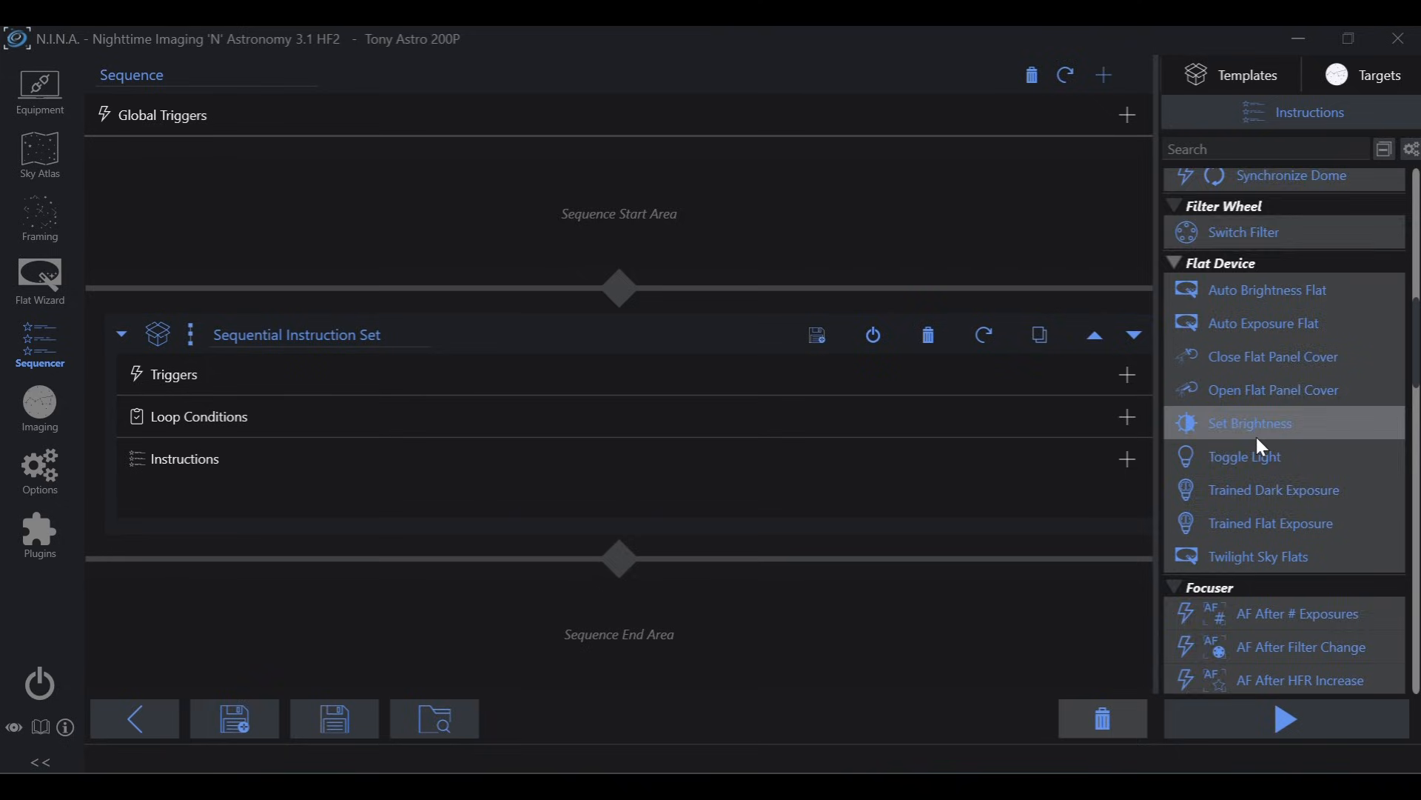
pyautogui.scroll(5, 1255, 434)
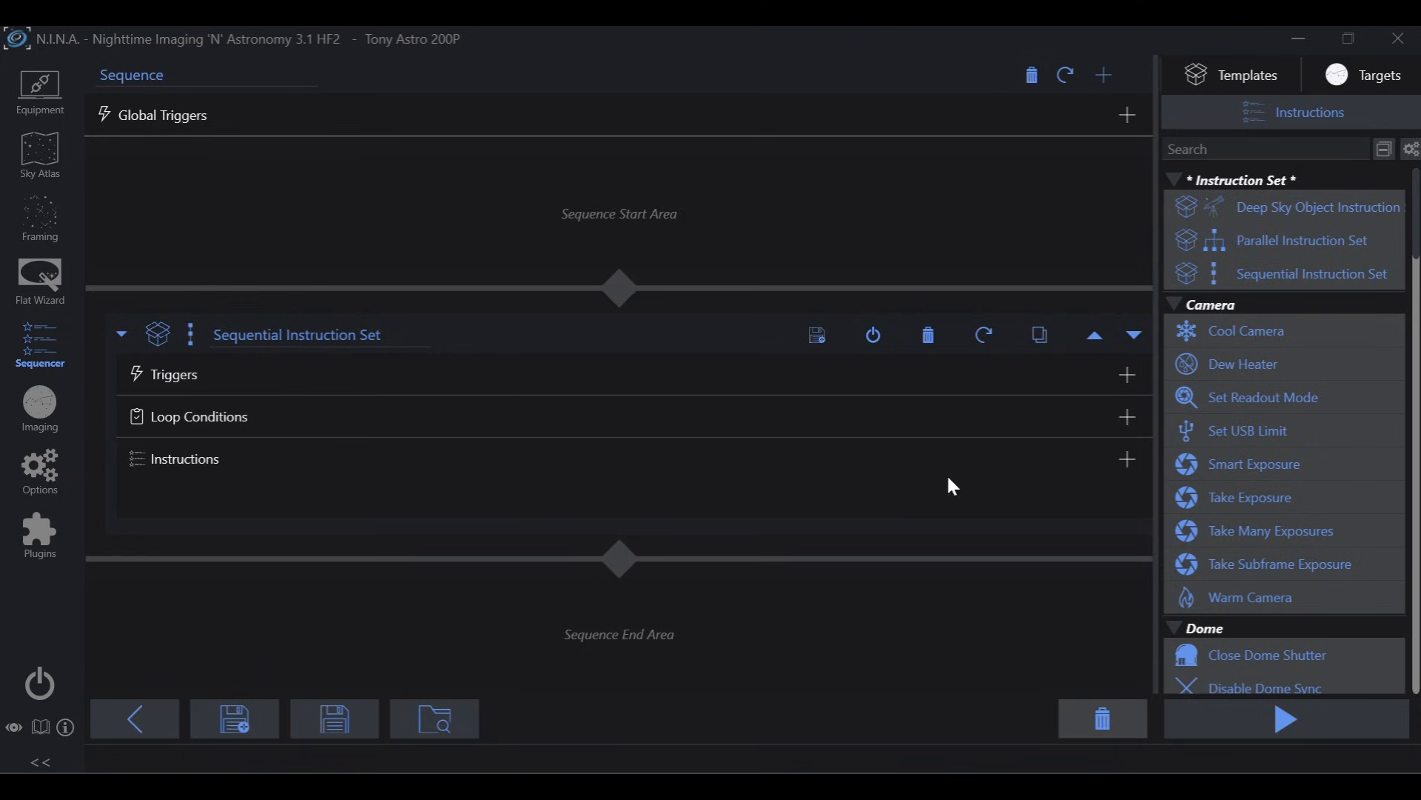
pyautogui.click(1120, 460)
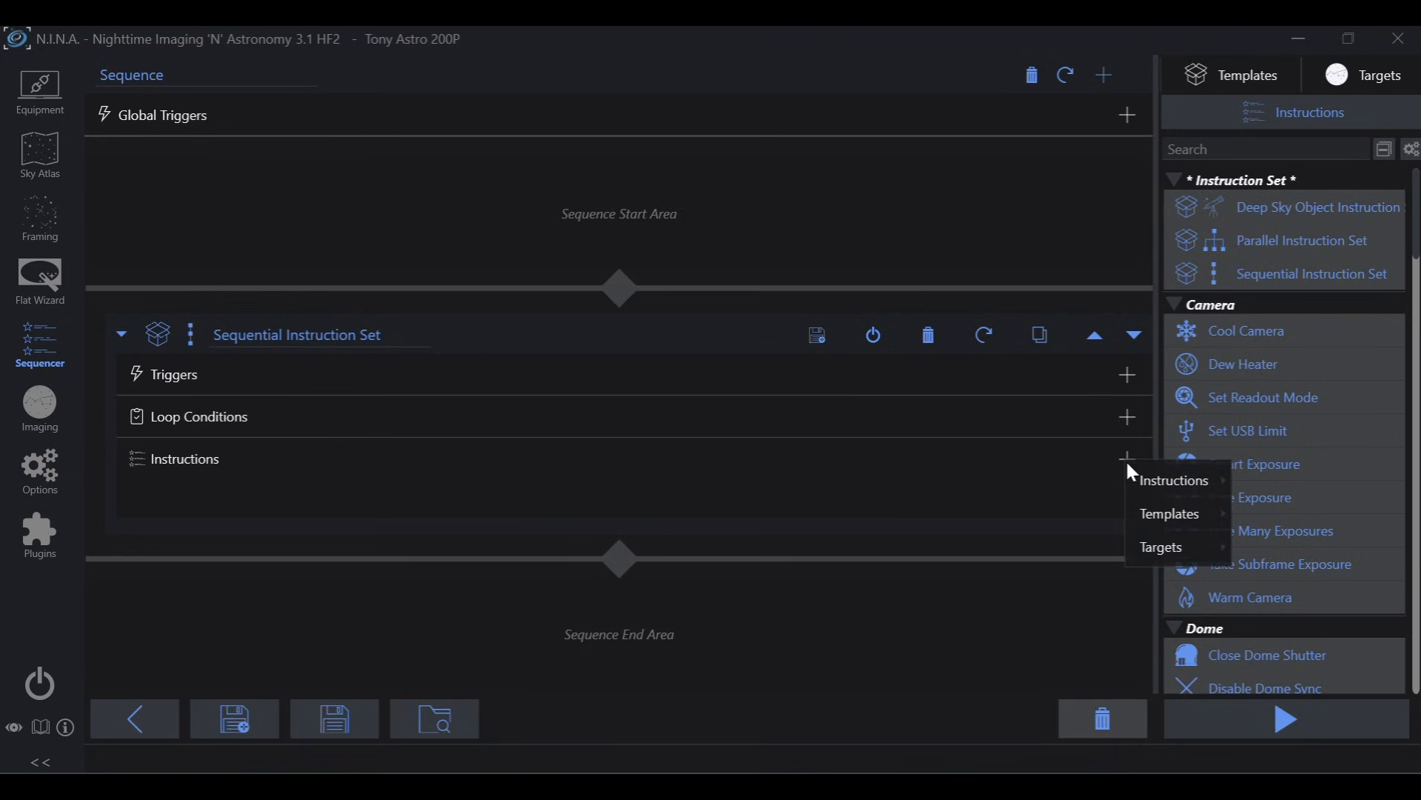
pyautogui.moveTo(1156, 493)
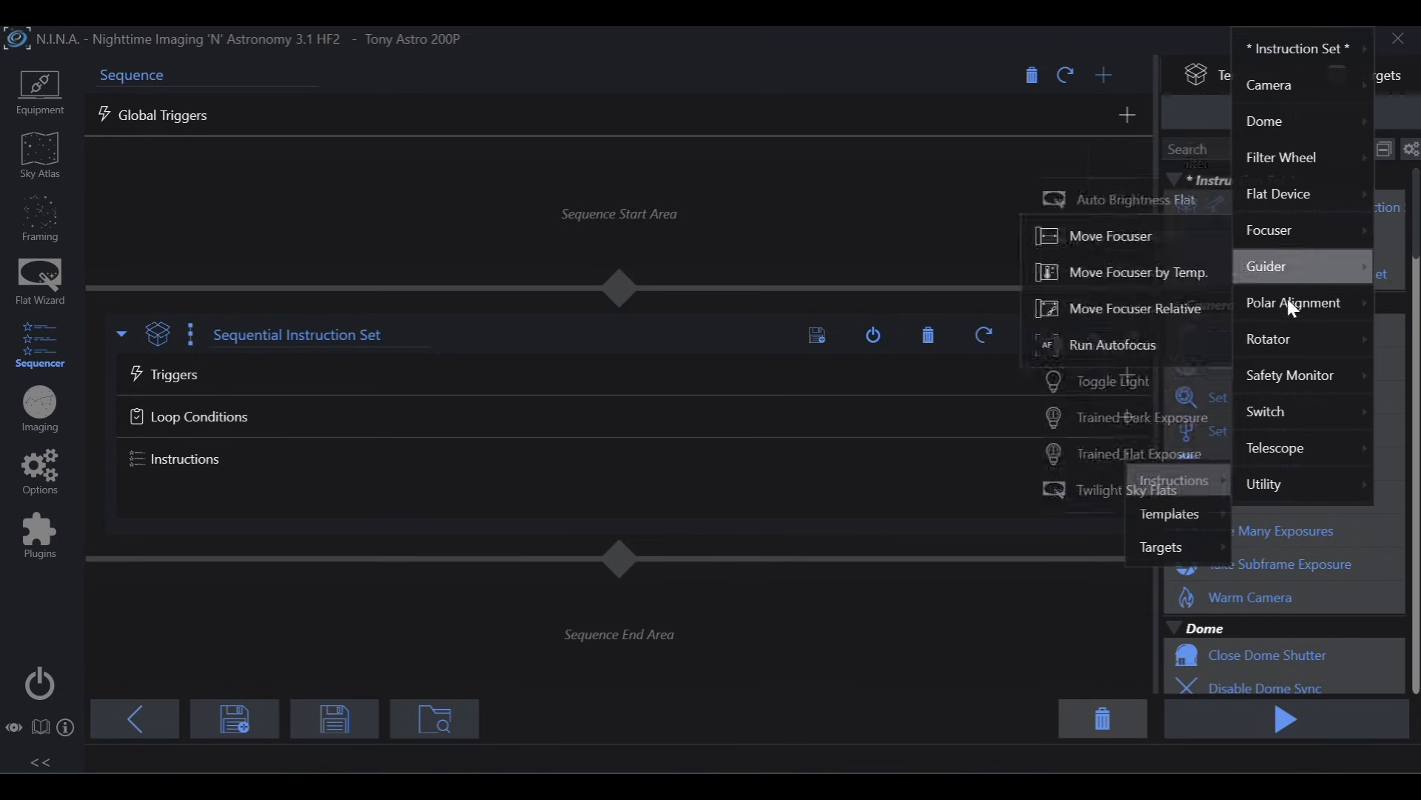
pyautogui.moveTo(1292, 159)
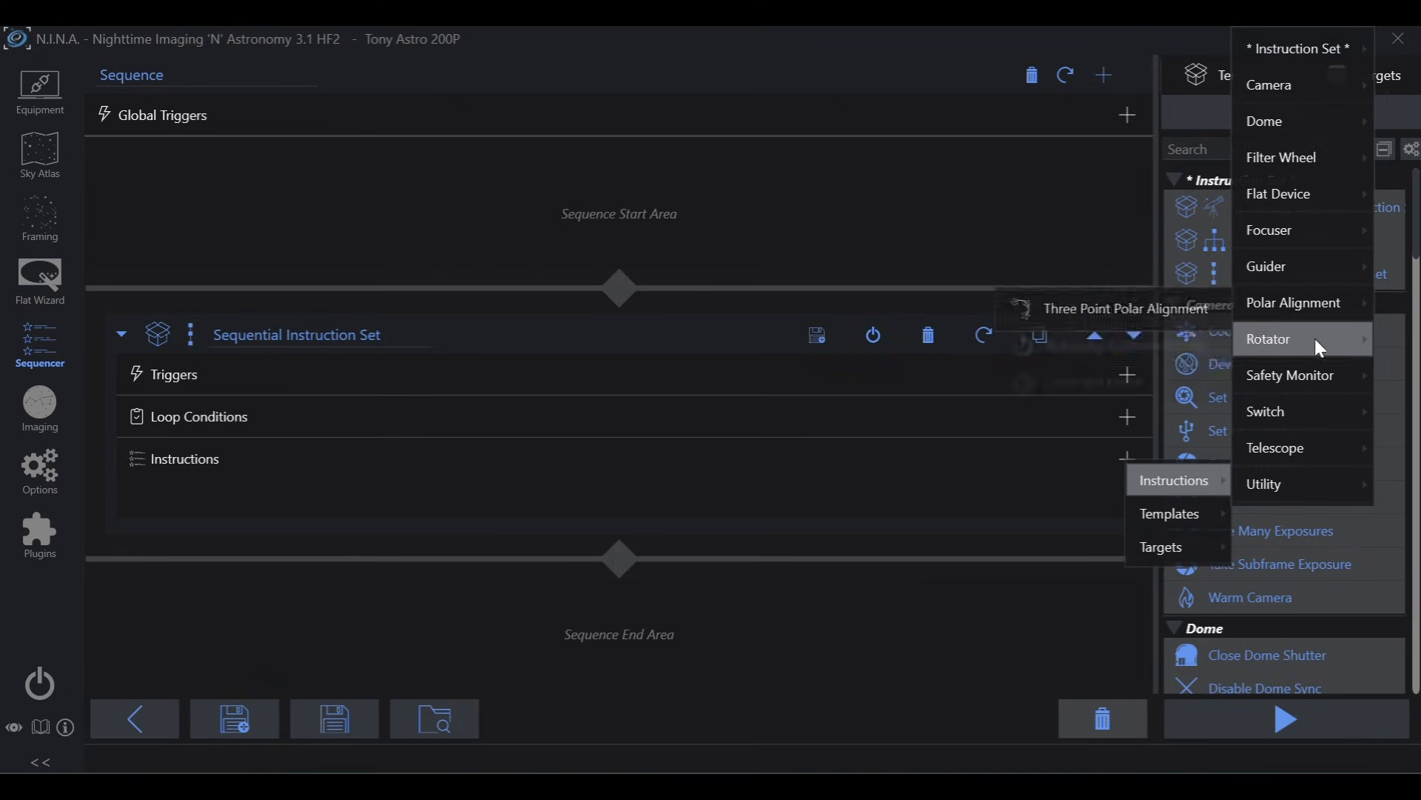
pyautogui.moveTo(1315, 448)
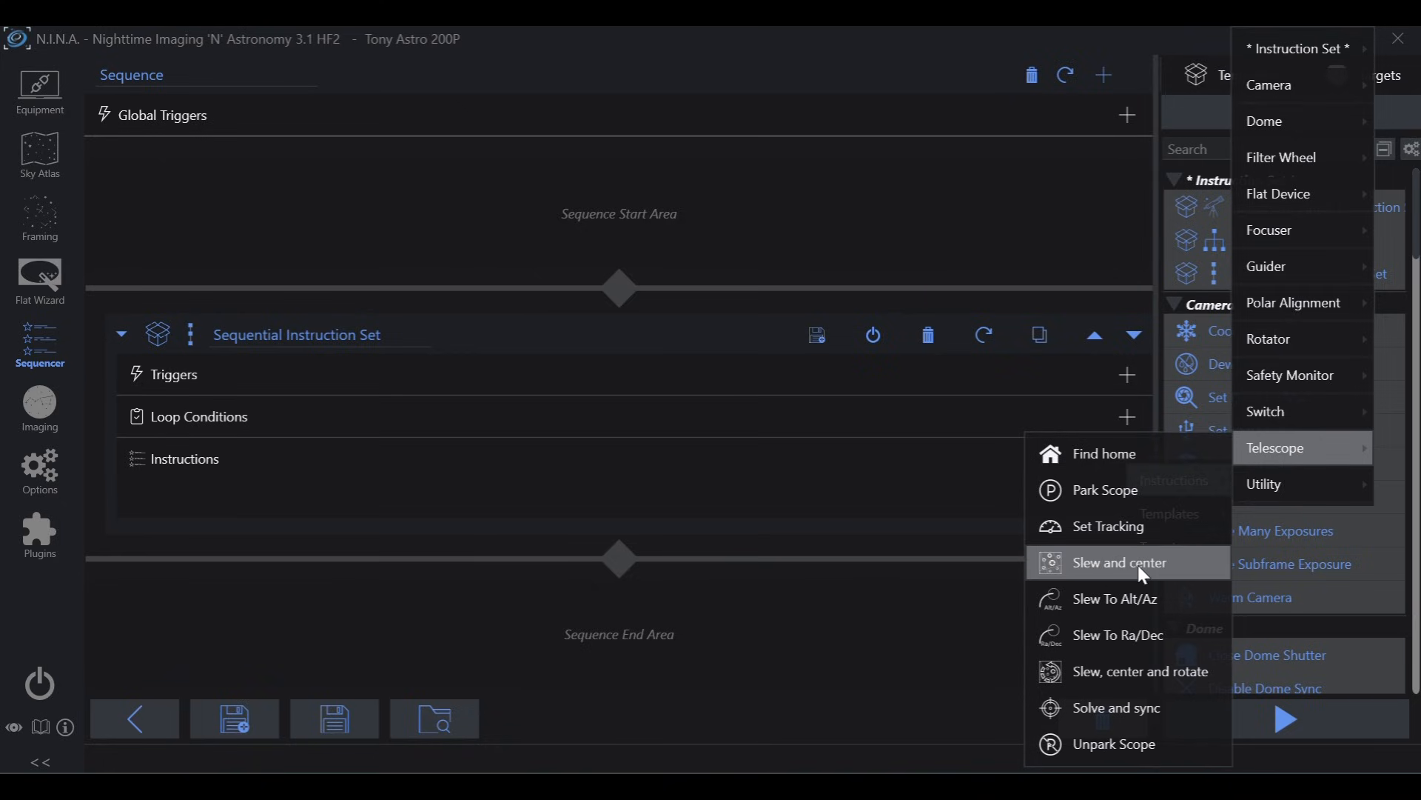
pyautogui.click(1161, 676)
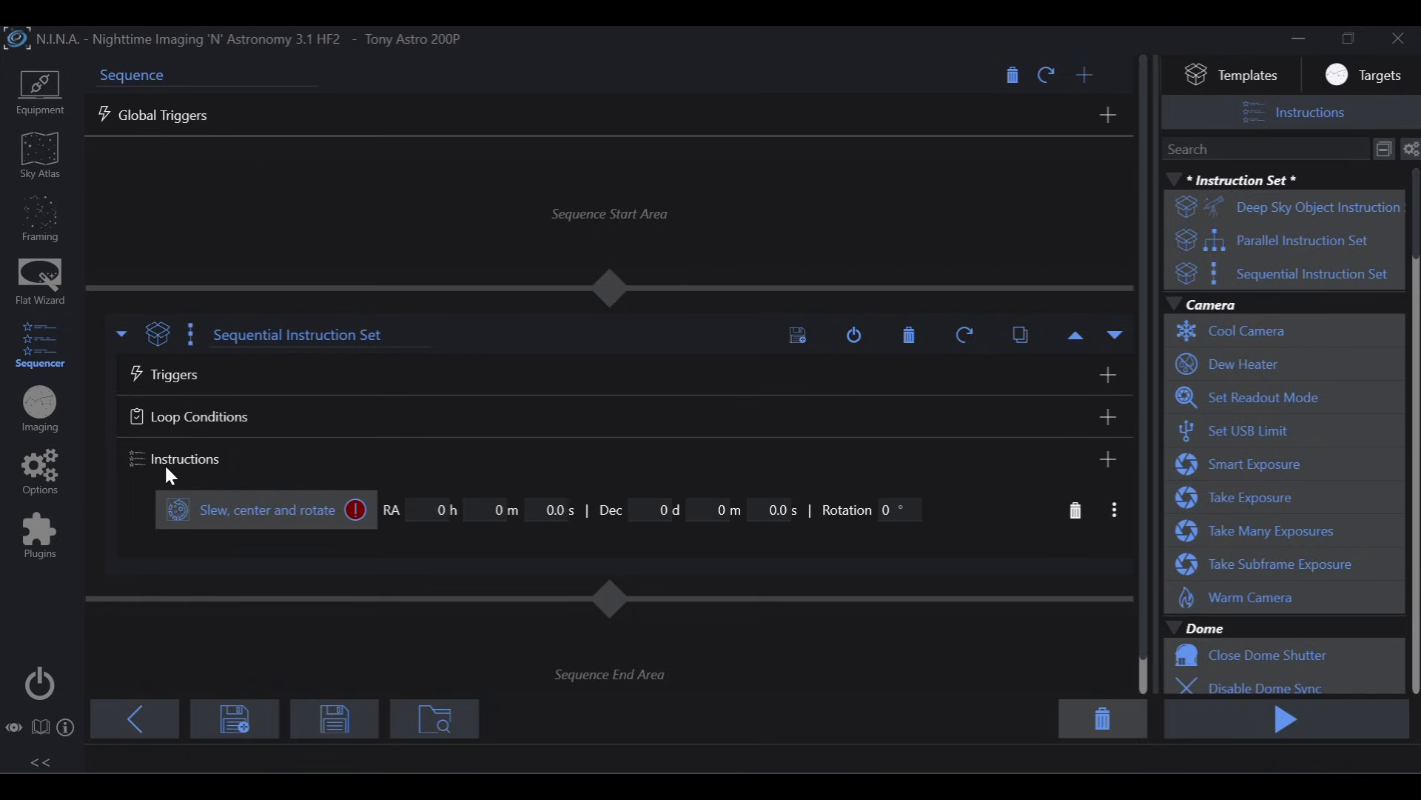
# Add the camera instruction Take Many Exposures to the Sequential Instruction Set
pyautogui.click(1106, 460)
pyautogui.moveTo(1112, 478)
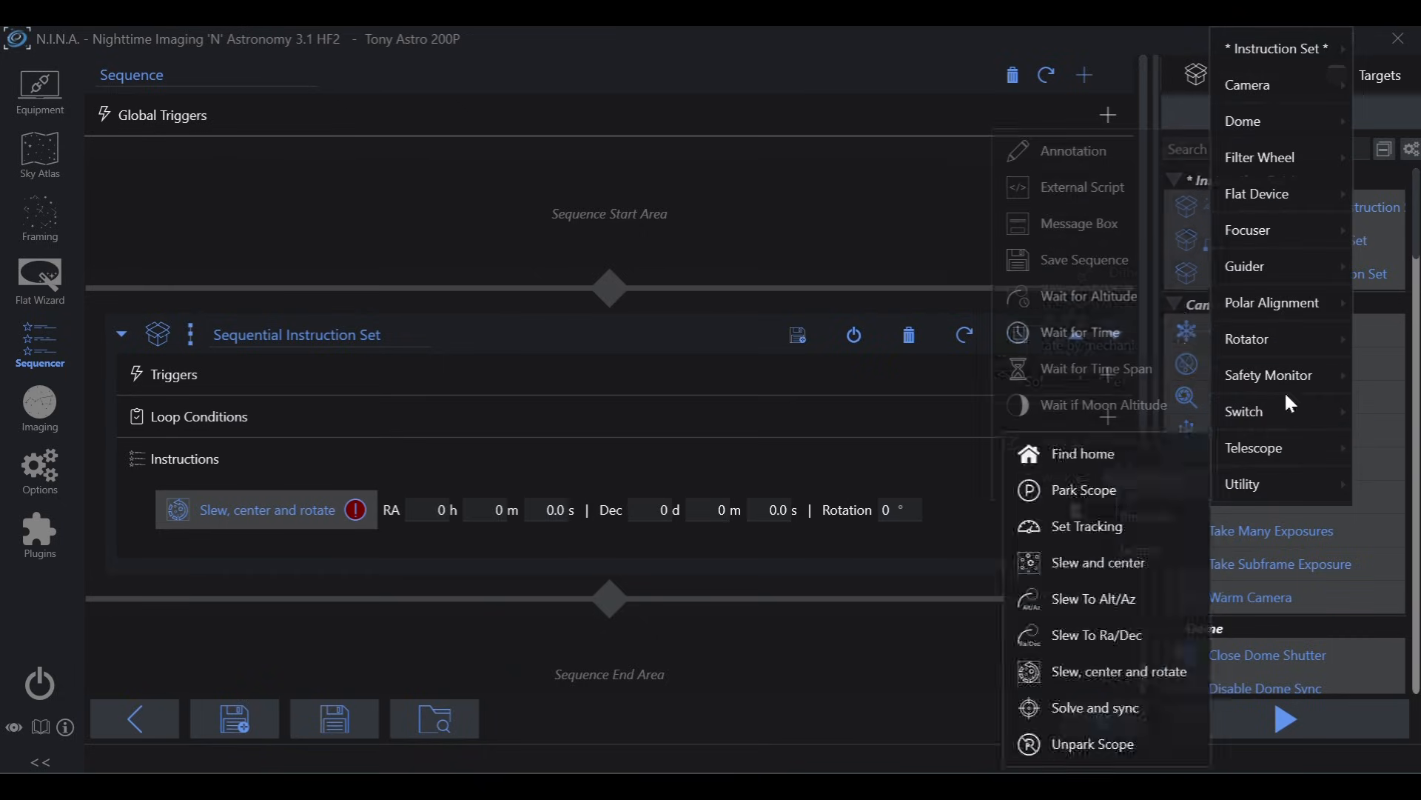
pyautogui.moveTo(1255, 88)
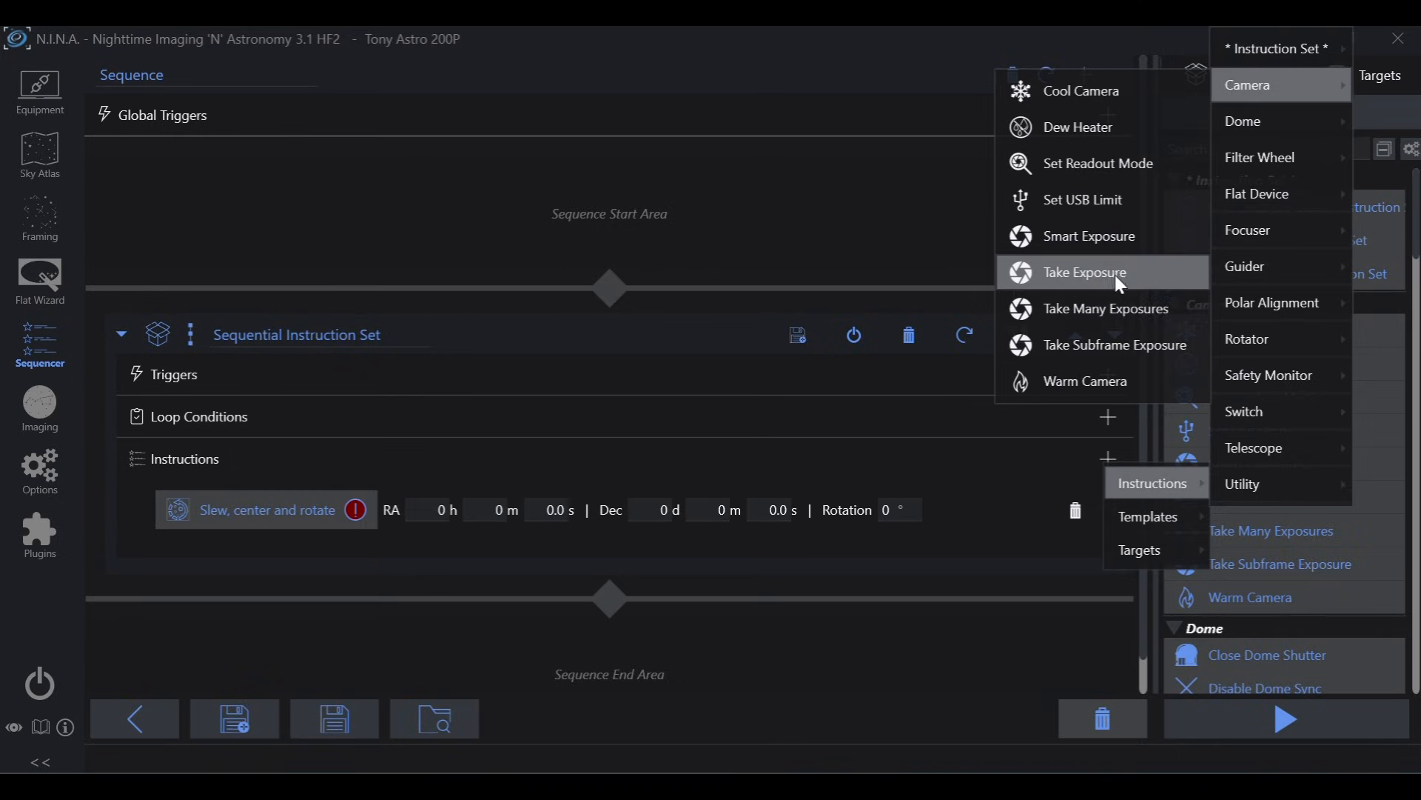
pyautogui.click(1116, 305)
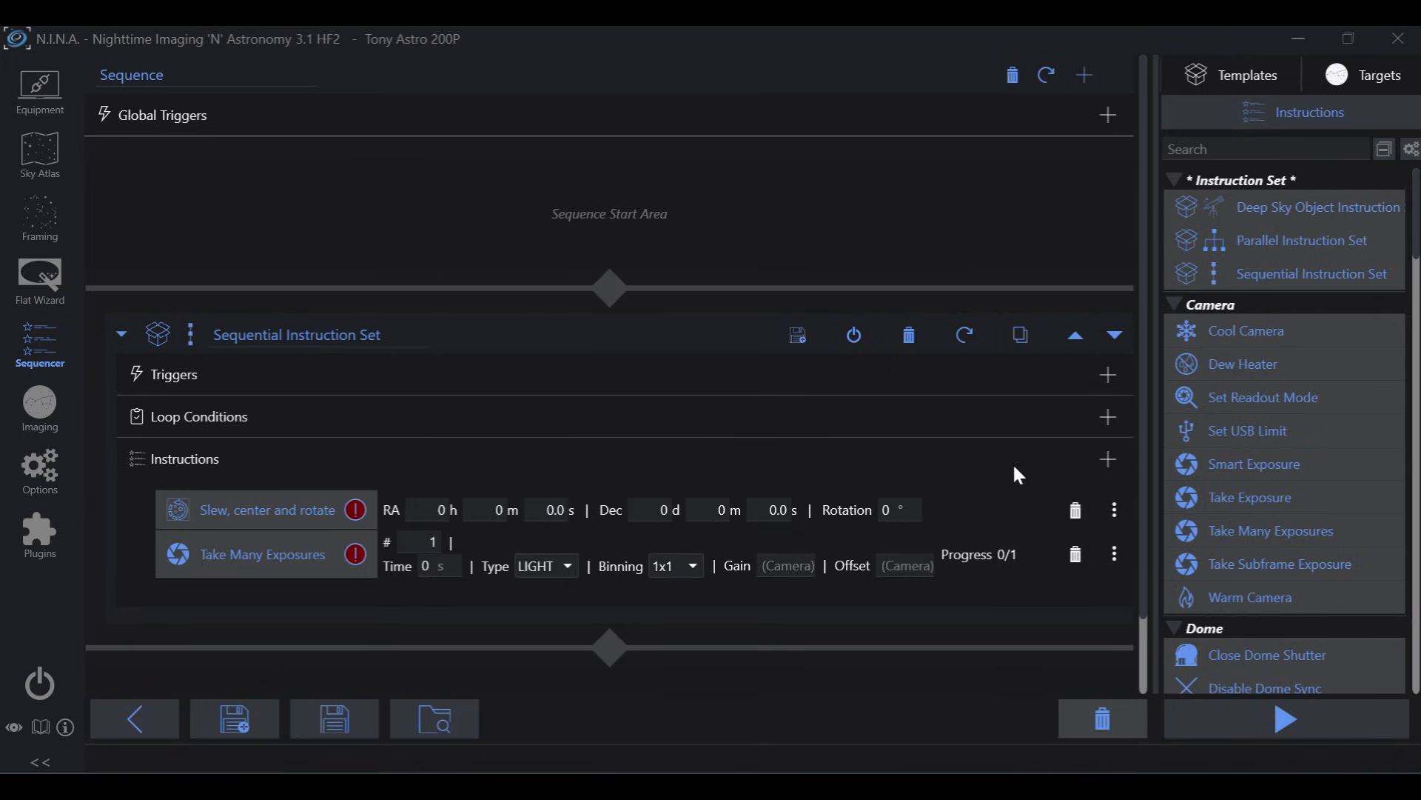
# Add the focuser instruction Run Autofocus to the set and move it ahead of Take Many Exposures
pyautogui.click(1110, 459)
pyautogui.moveTo(1147, 481)
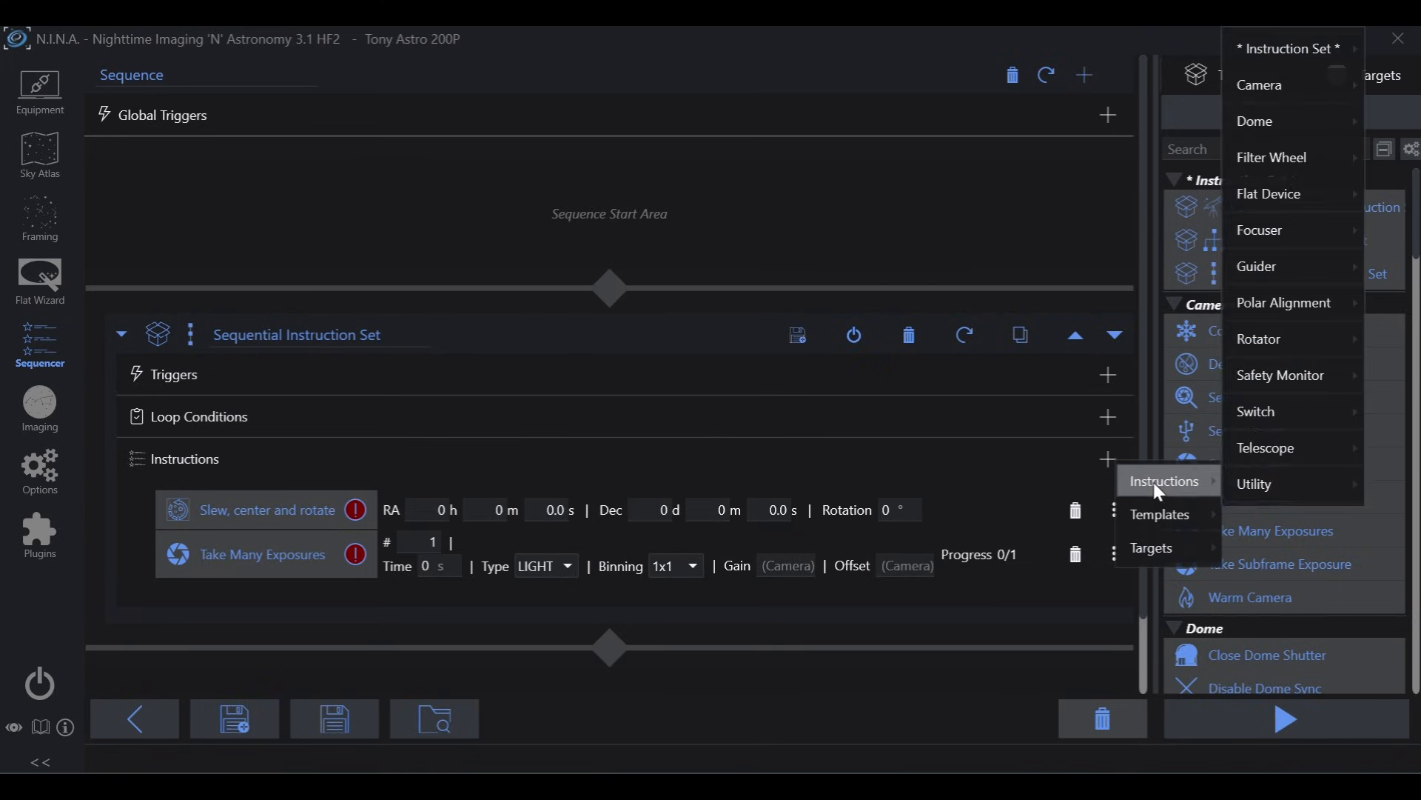
pyautogui.moveTo(1279, 307)
pyautogui.moveTo(1275, 237)
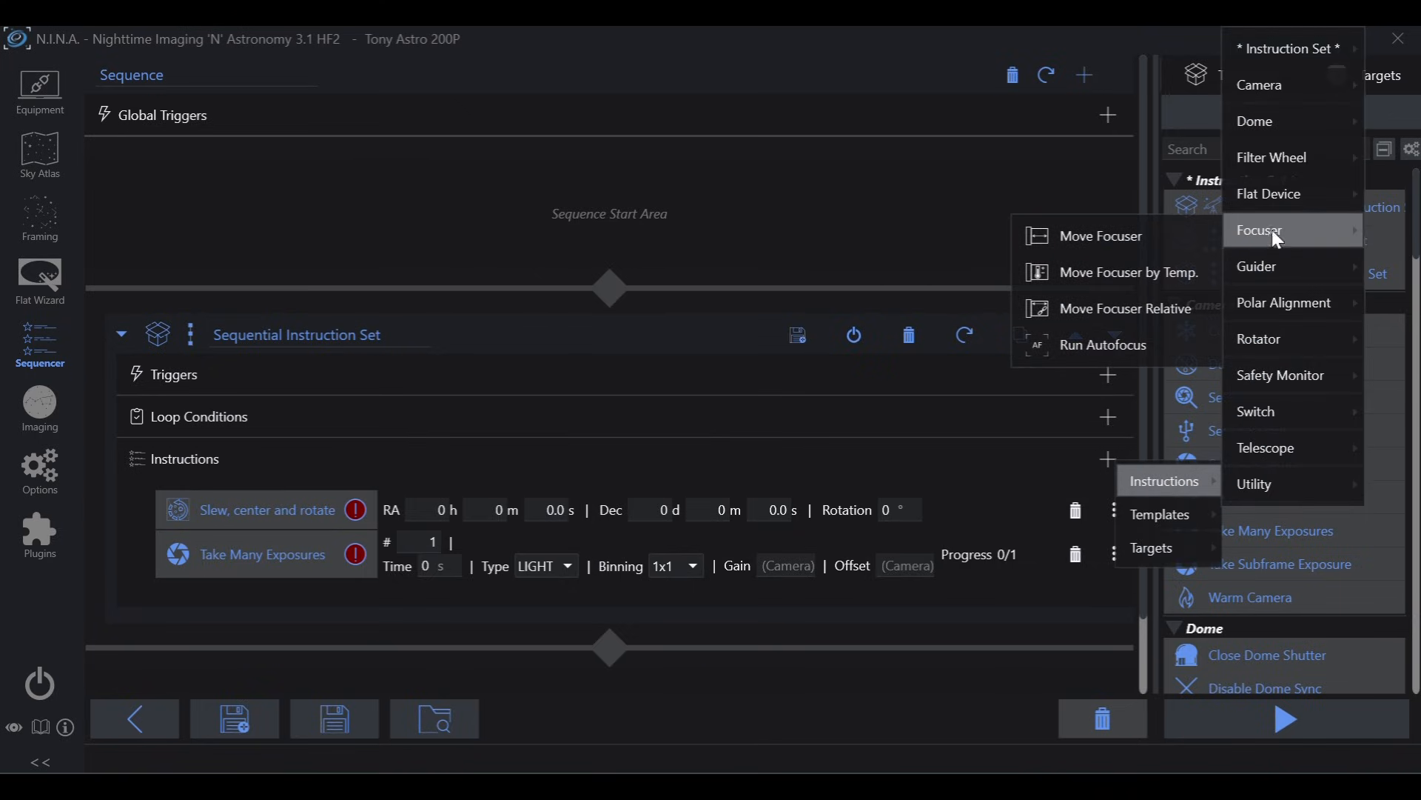
pyautogui.click(1082, 343)
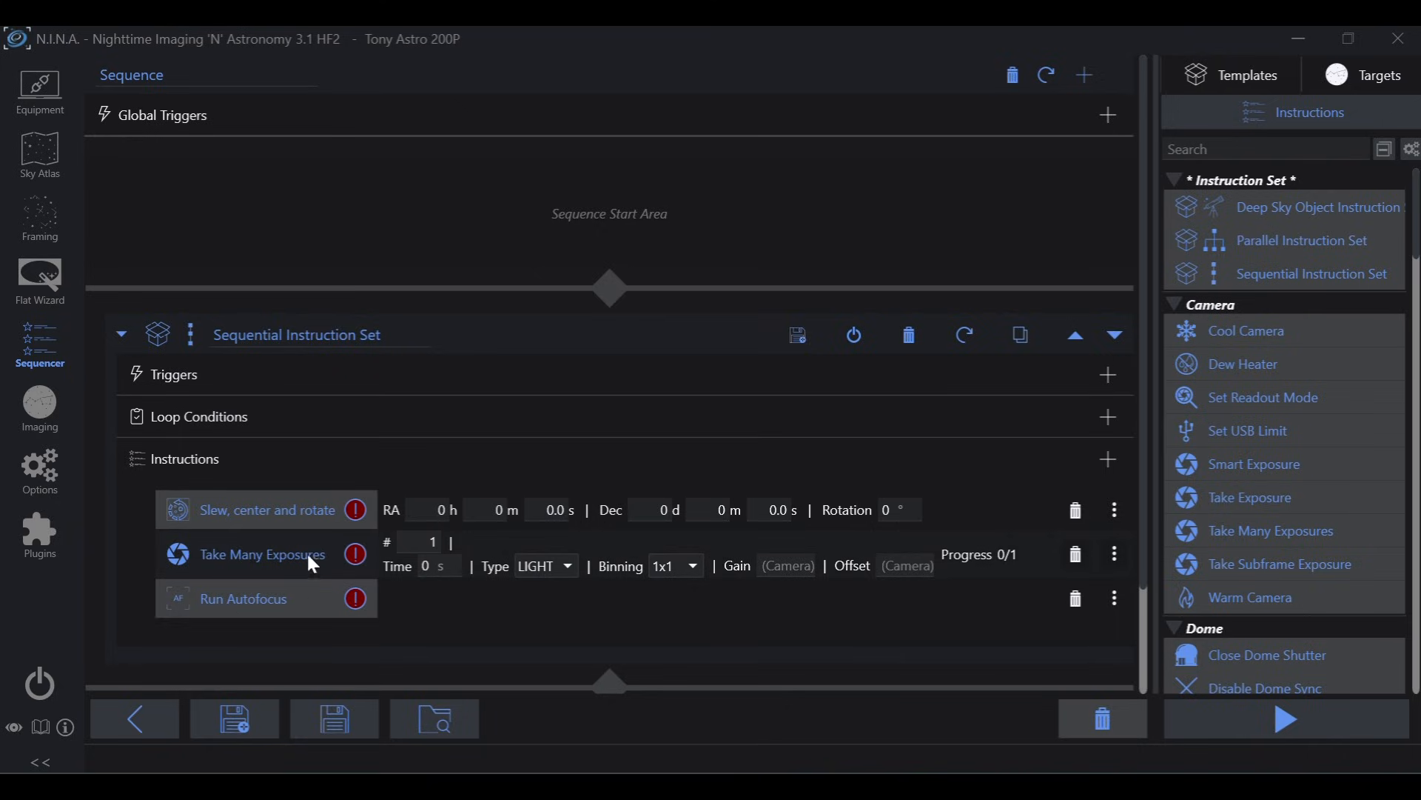
pyautogui.moveTo(228, 591); pyautogui.dragTo(287, 538)
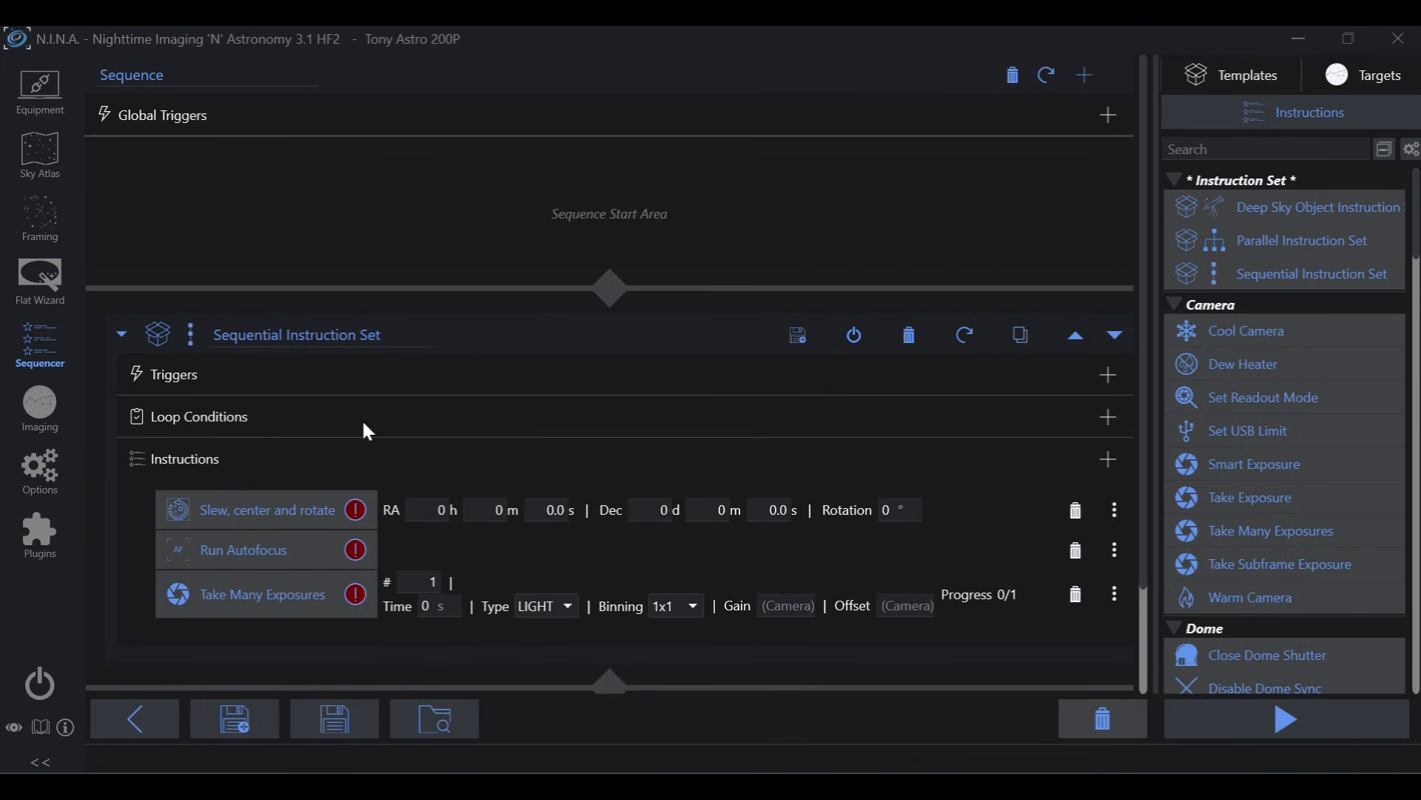
# Add Loop until Altitude Below and Loop Until Time as loop conditions of the Sequential Instruction Set
pyautogui.click(1108, 417)
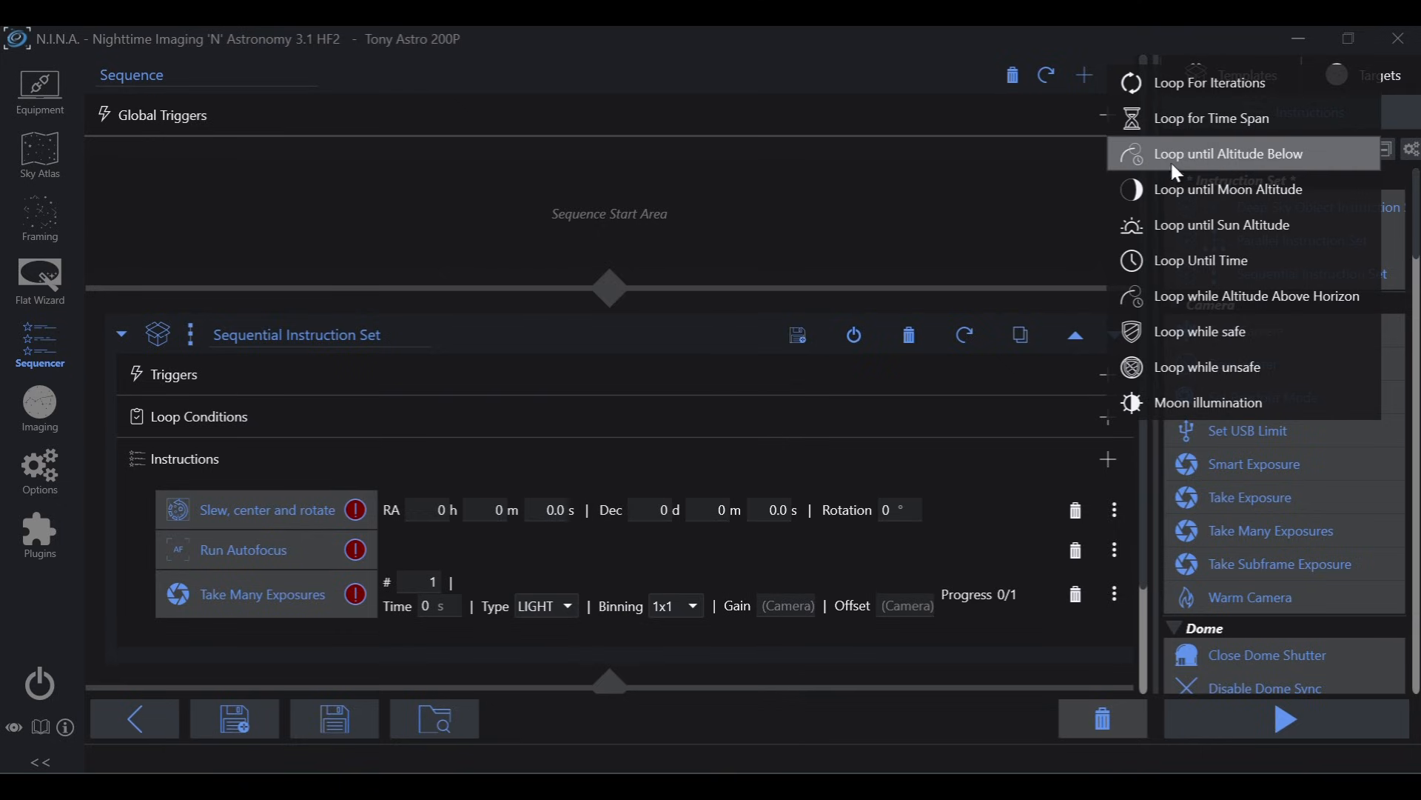
pyautogui.click(1252, 155)
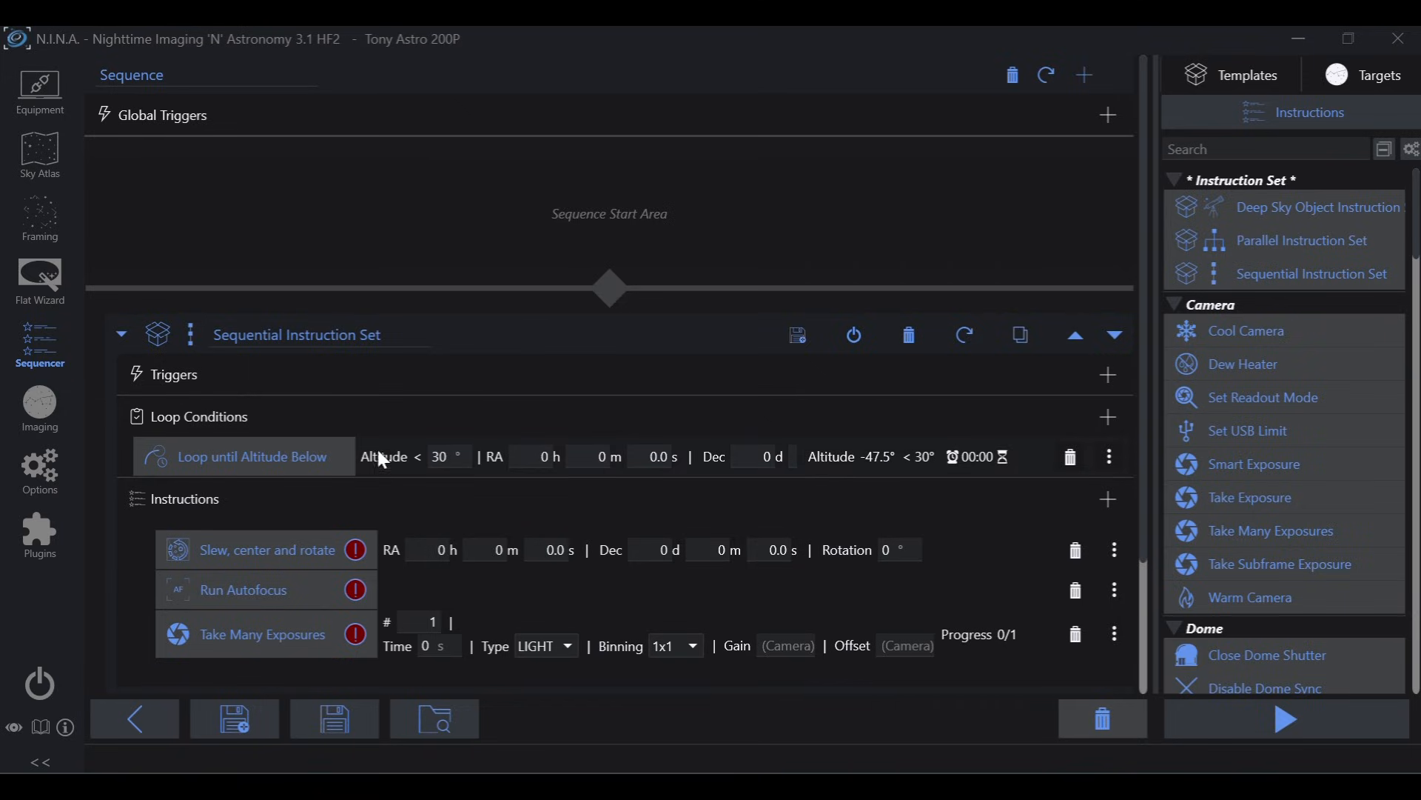
pyautogui.click(1106, 418)
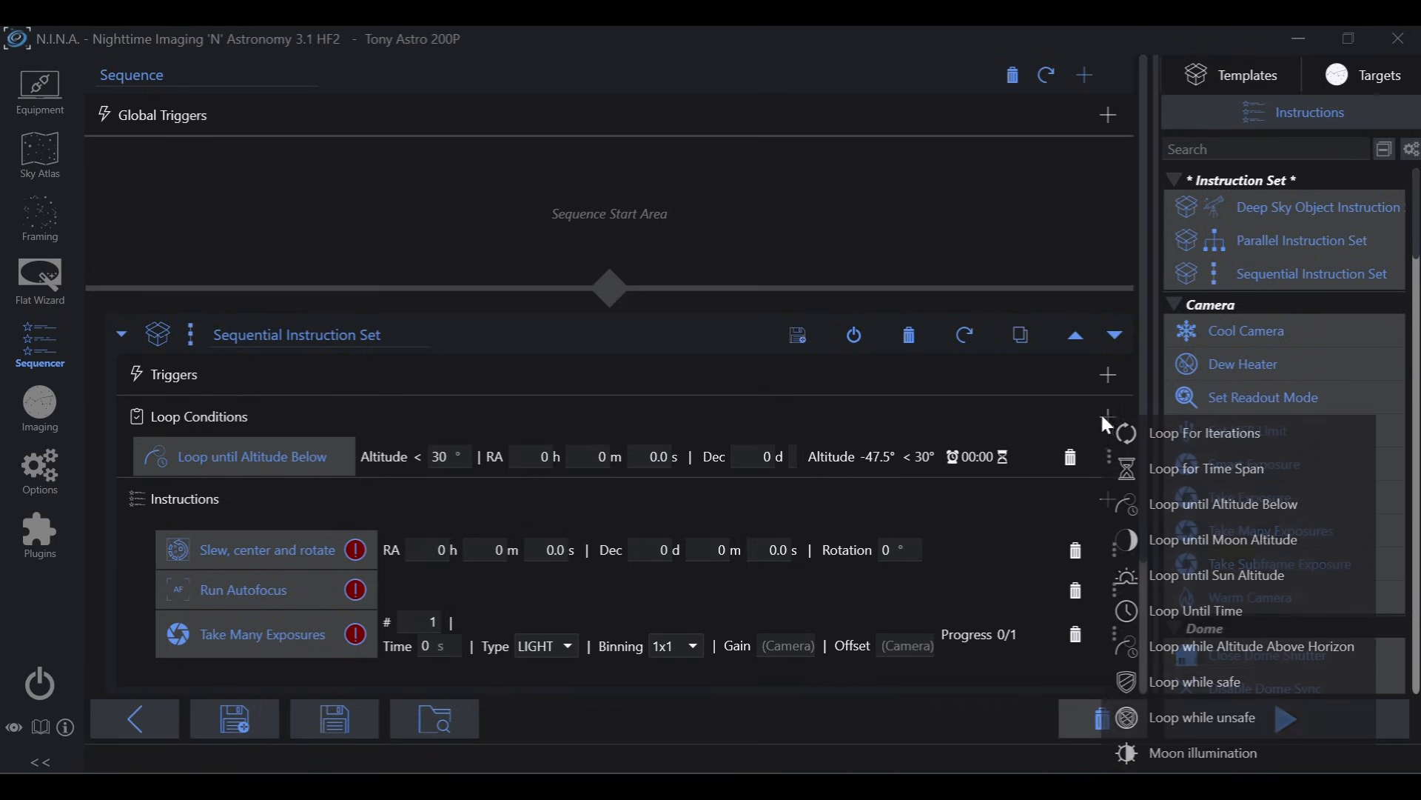
pyautogui.click(1207, 604)
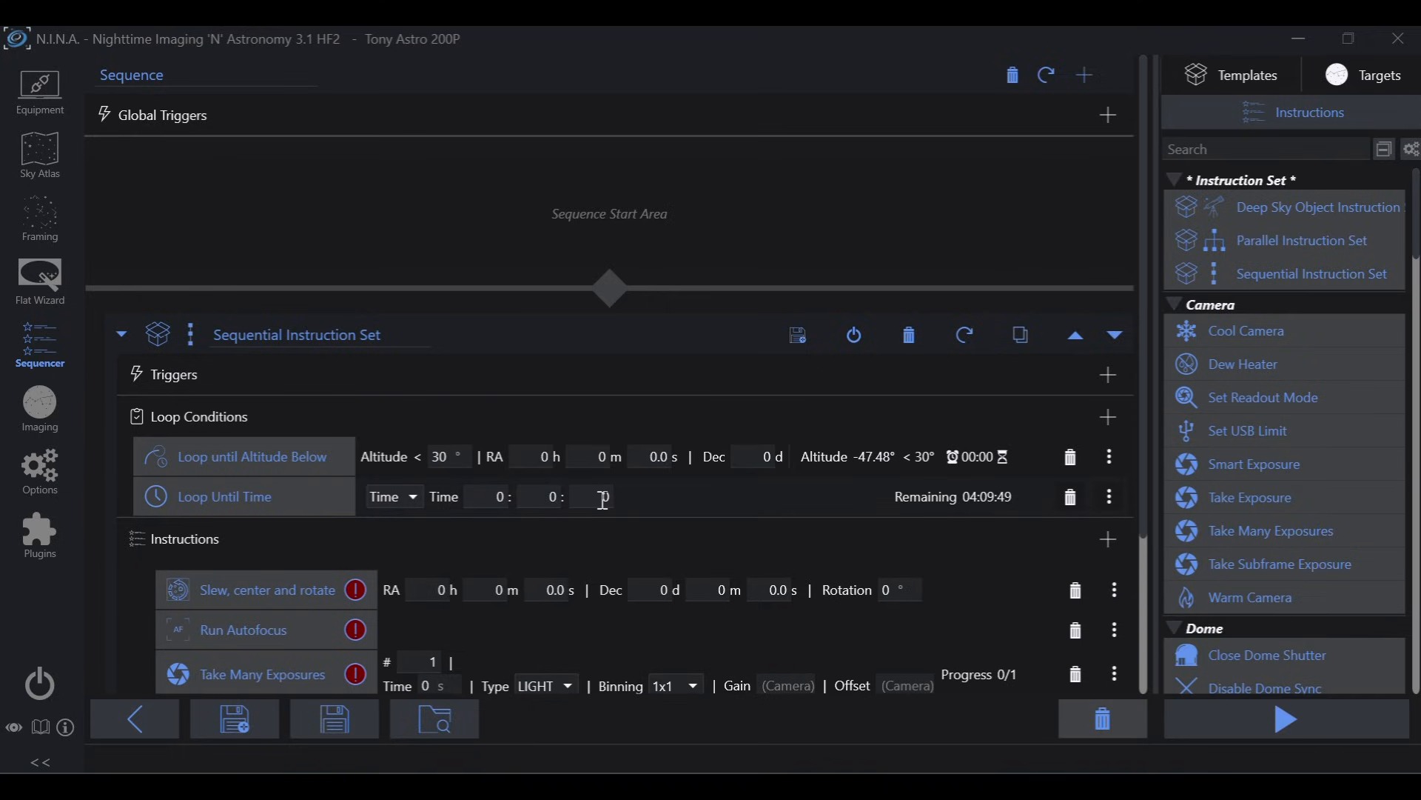
# Set the Loop Until Time condition's time source to Astronomical Dawn, and change it to Nautical Dawn
pyautogui.click(420, 497)
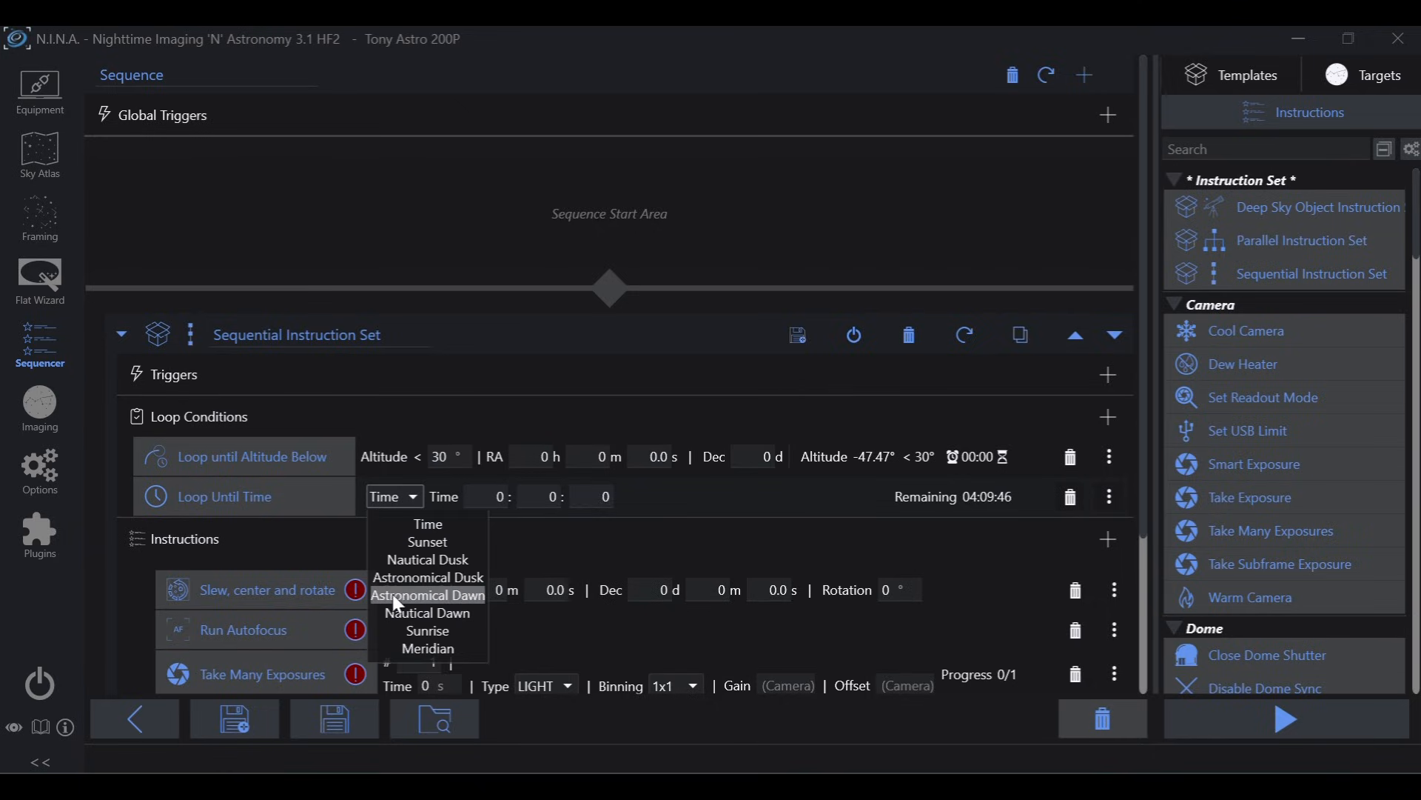
pyautogui.click(414, 594)
pyautogui.click(441, 493)
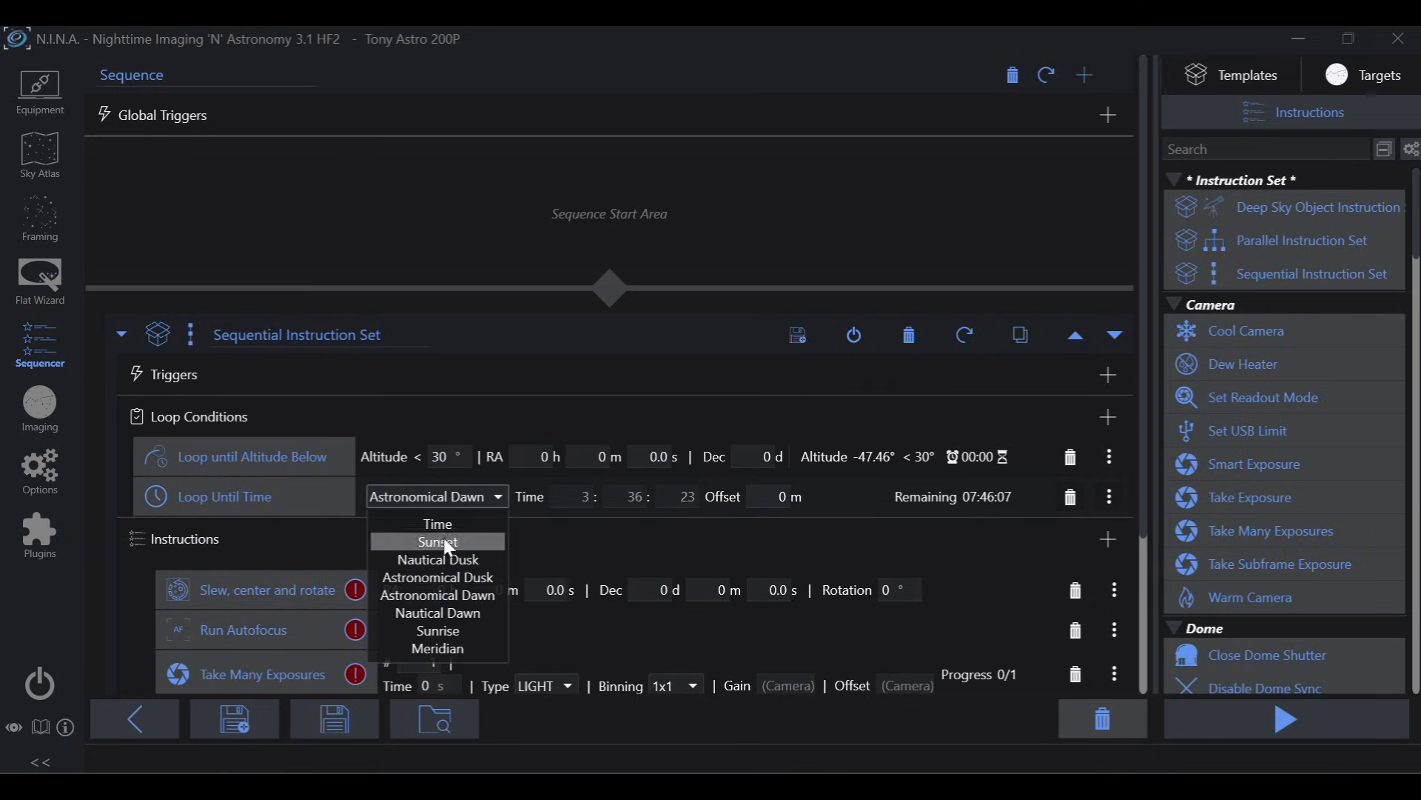
pyautogui.click(427, 614)
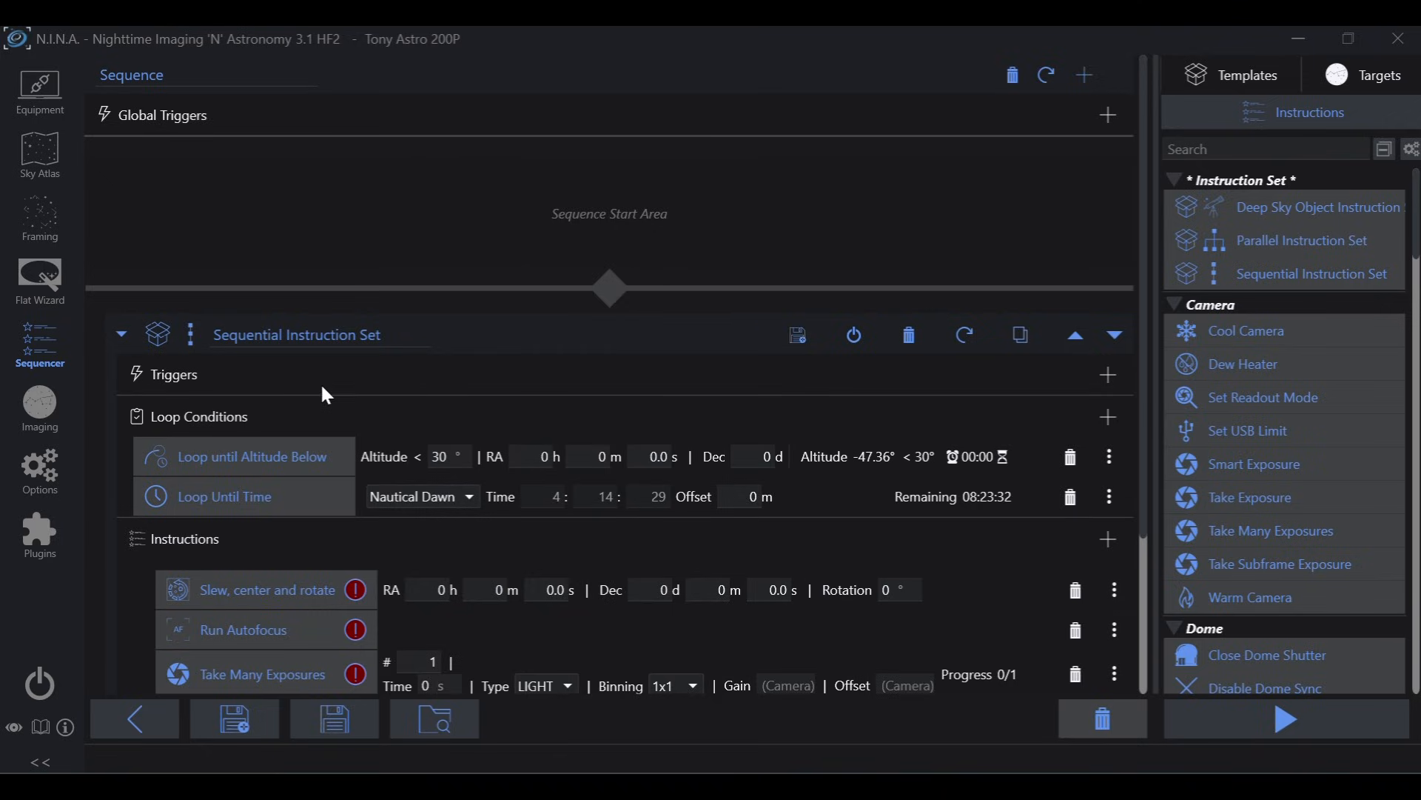
# Add an AF After HFR Increase trigger to the Sequential Instruction Set and set its amount to 10%
pyautogui.scroll(-3, 320, 382)
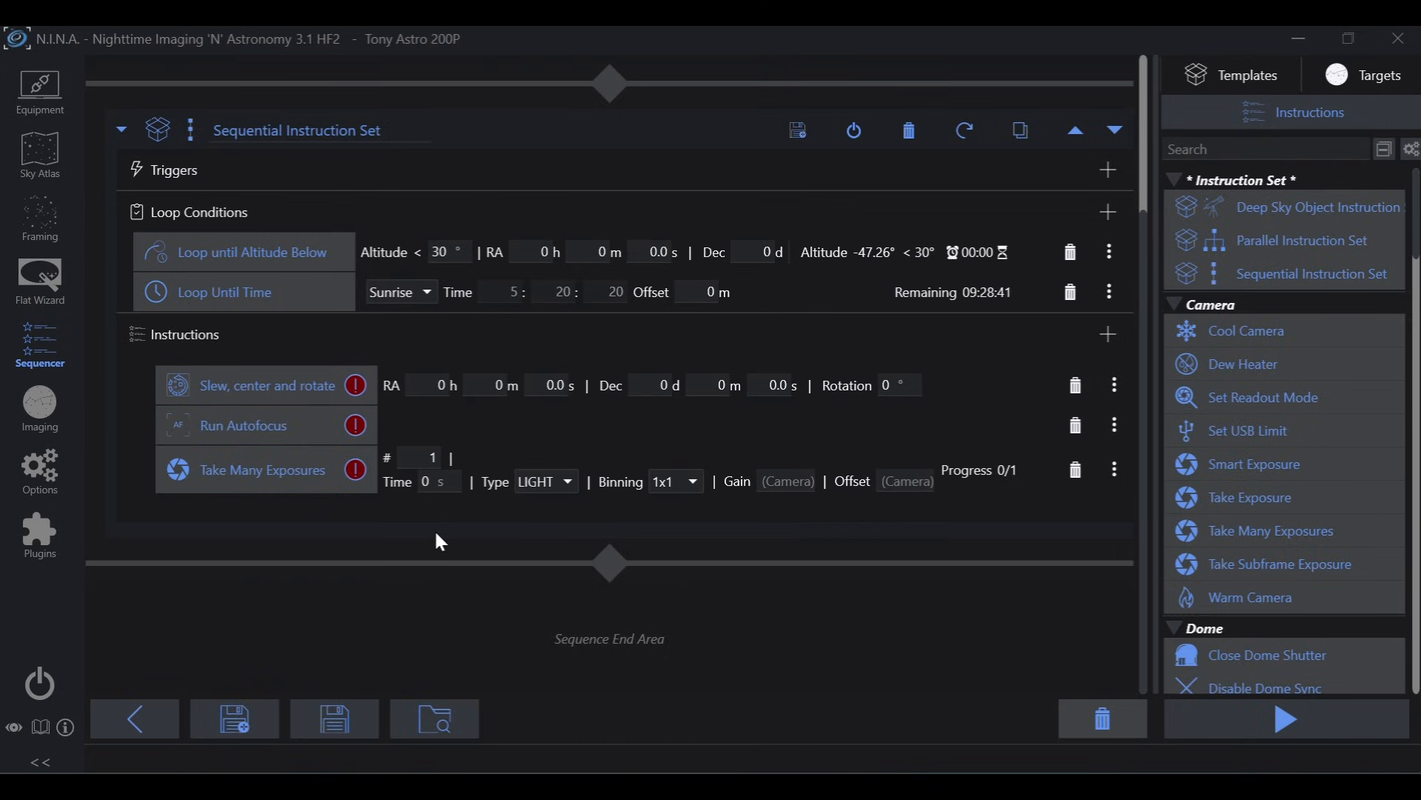
pyautogui.scroll(3, 328, 425)
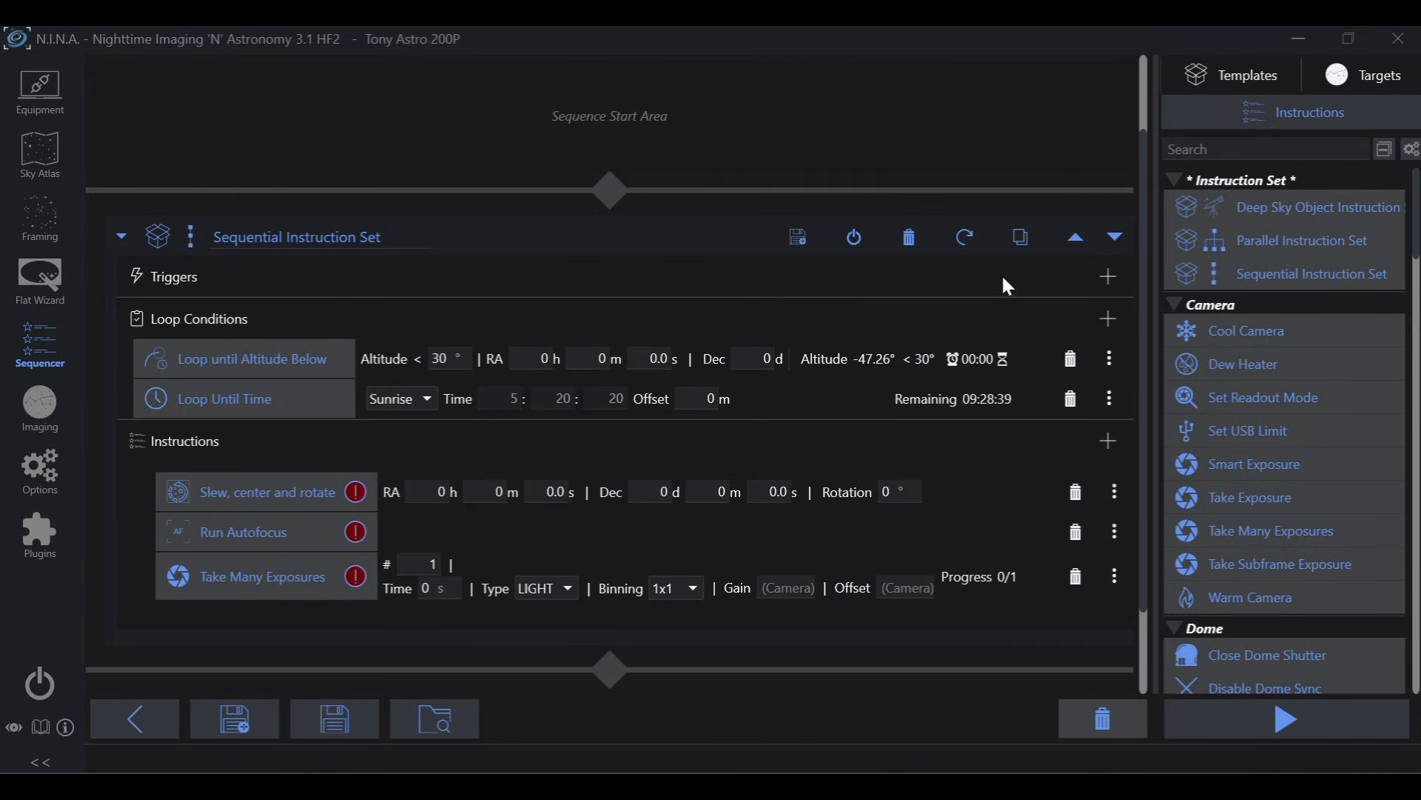
pyautogui.click(1109, 276)
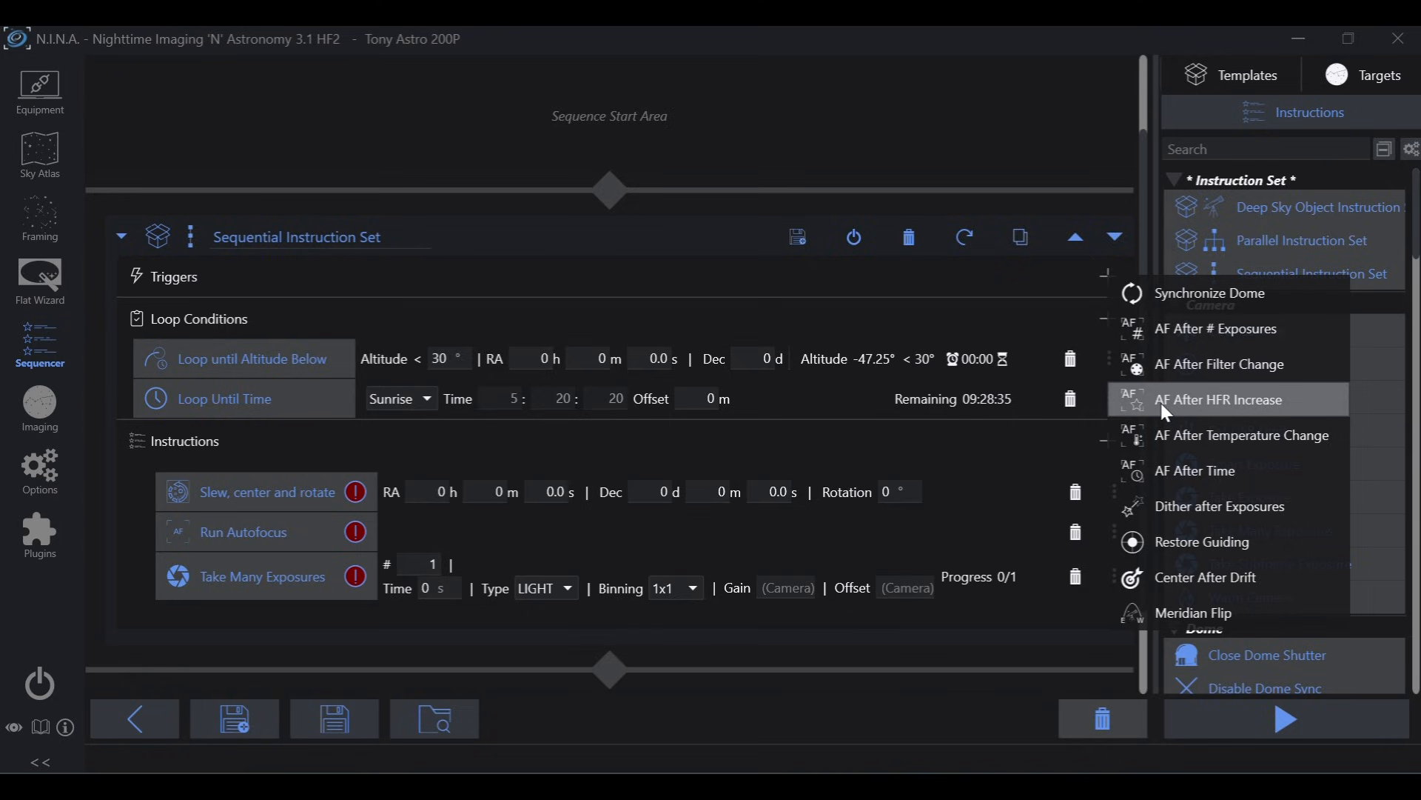
pyautogui.click(1199, 401)
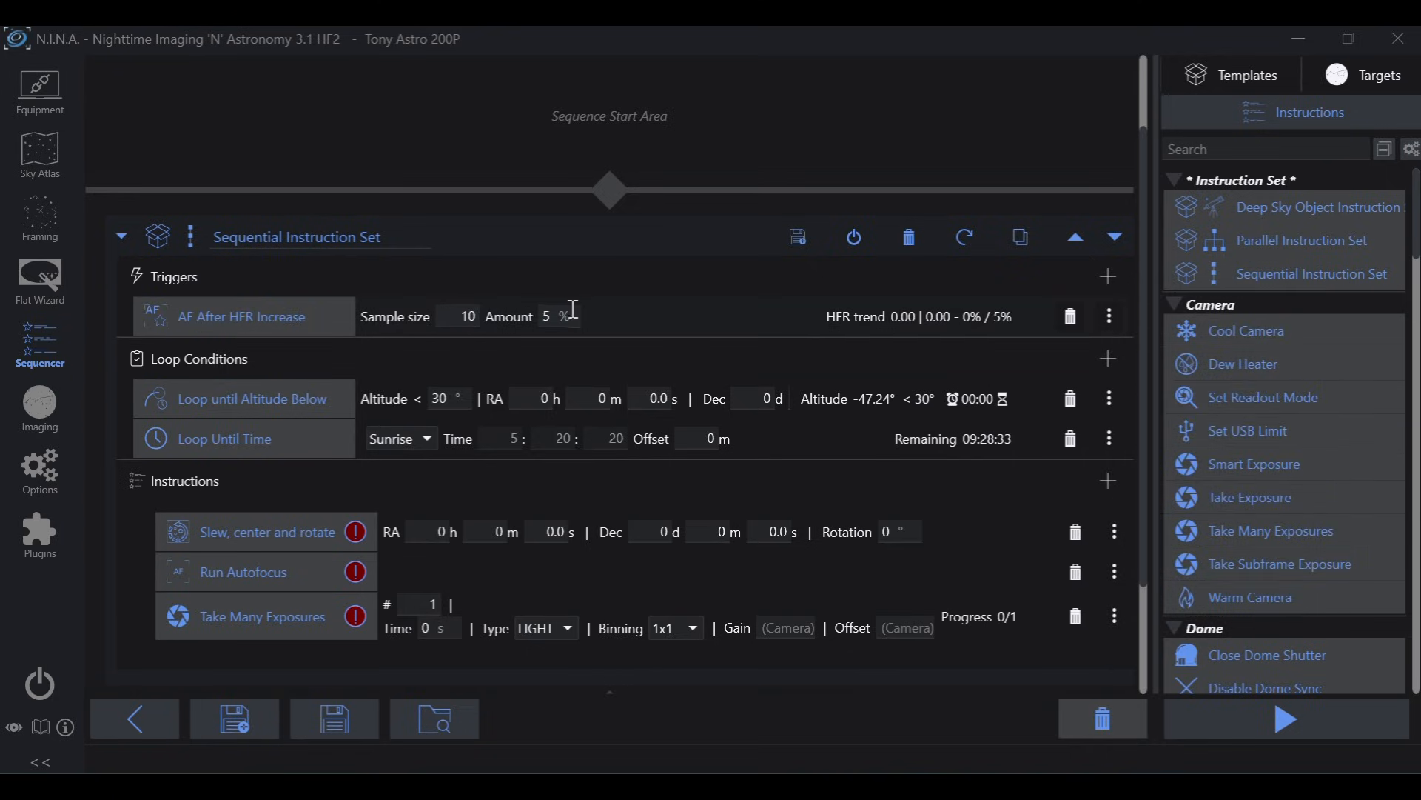
pyautogui.write('10')
pyautogui.click(457, 317)
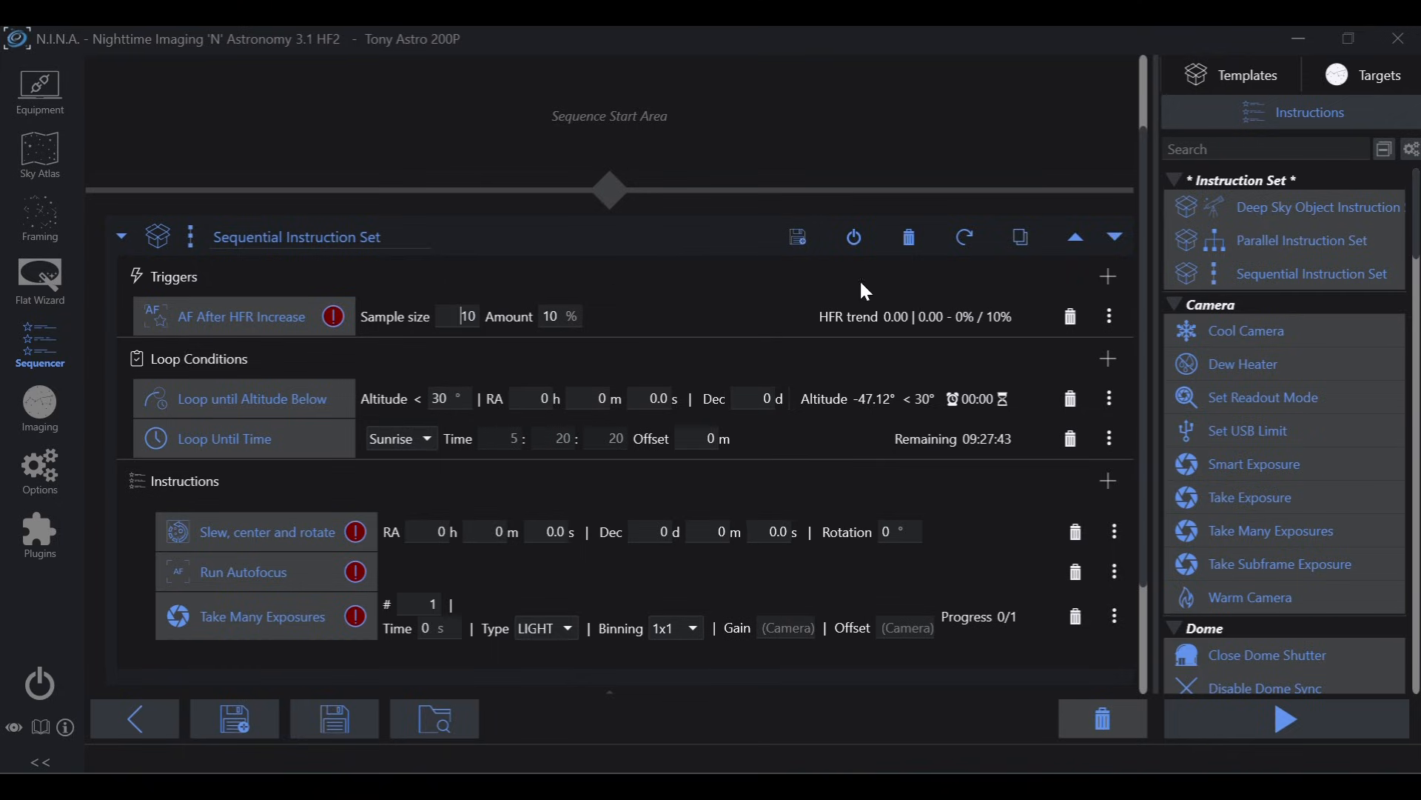
# Add a Meridian Flip trigger to the Sequential Instruction Set and browse the list of available instructions
pyautogui.click(1105, 279)
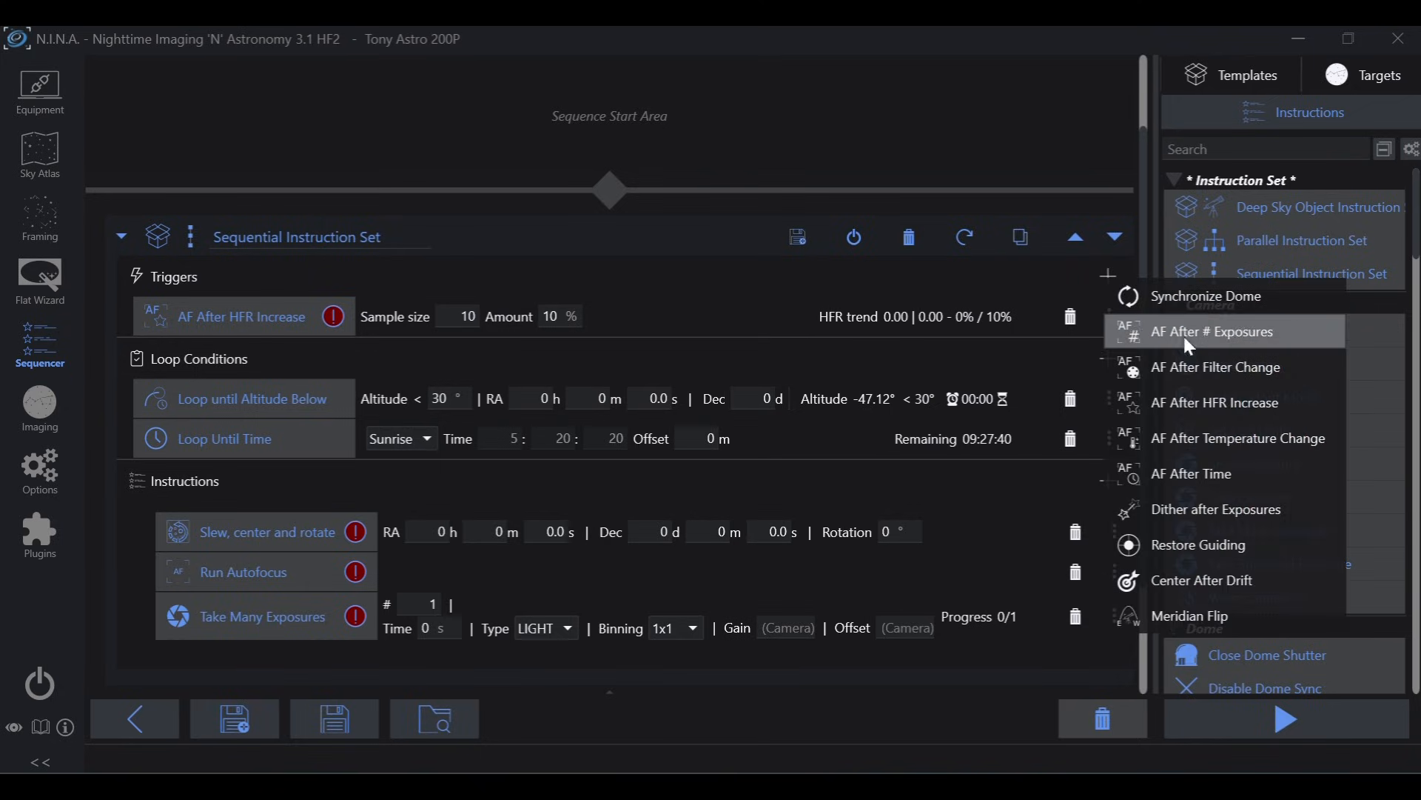
pyautogui.click(1161, 616)
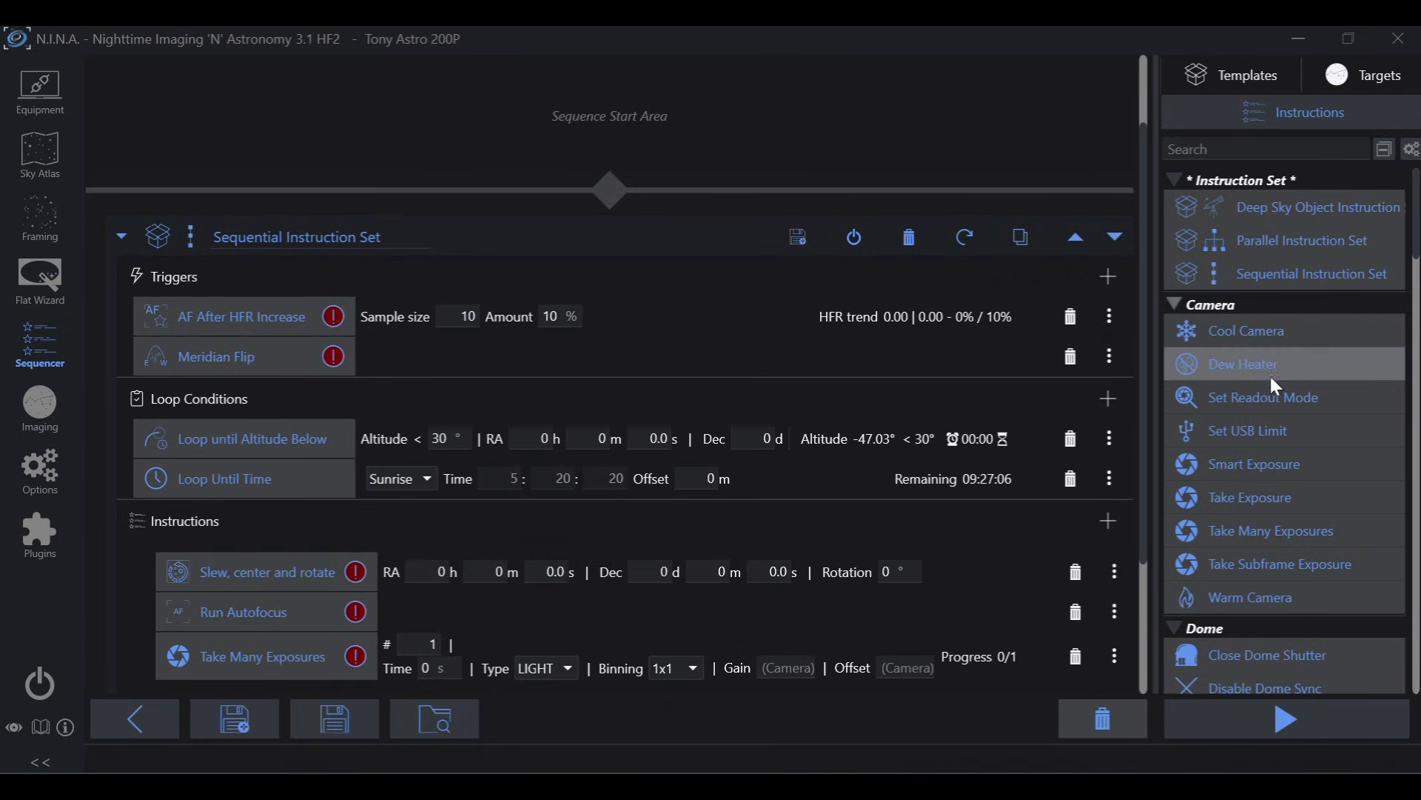
pyautogui.scroll(-5, 1281, 370)
pyautogui.scroll(-6, 1281, 404)
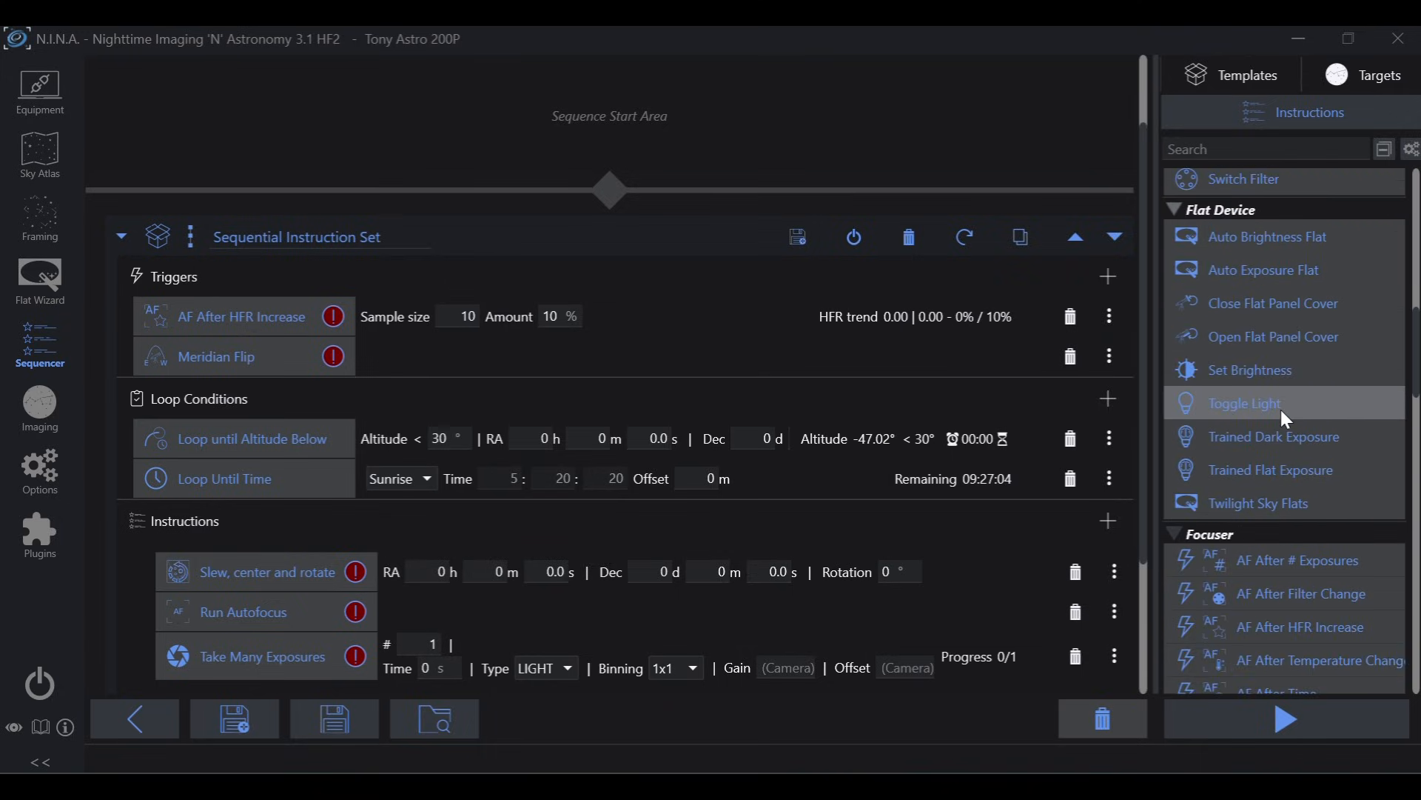
pyautogui.scroll(-4, 1281, 414)
pyautogui.scroll(15, 1282, 419)
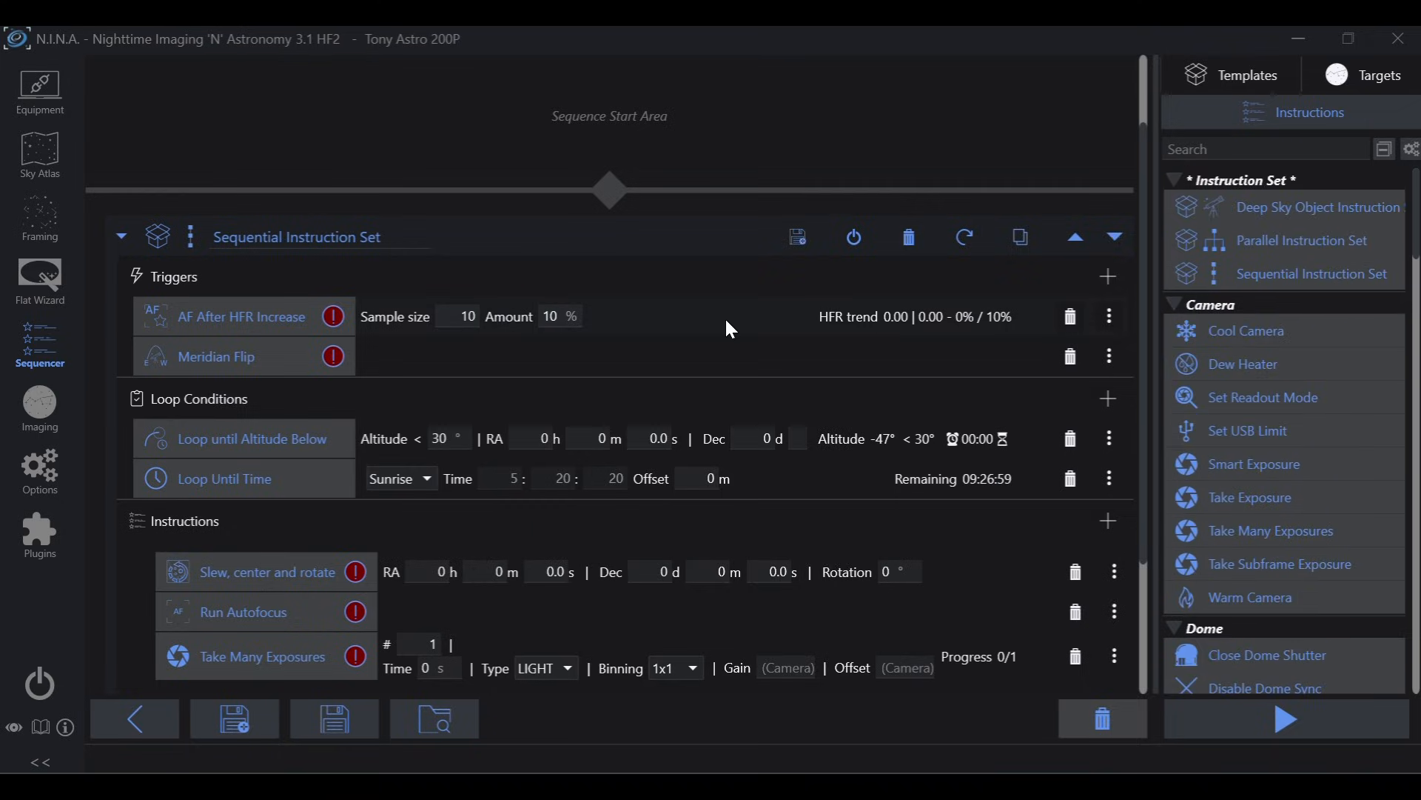
# Delete all triggers, loop conditions and instructions from the Sequential Instruction Set
pyautogui.click(1070, 318)
pyautogui.click(1071, 318)
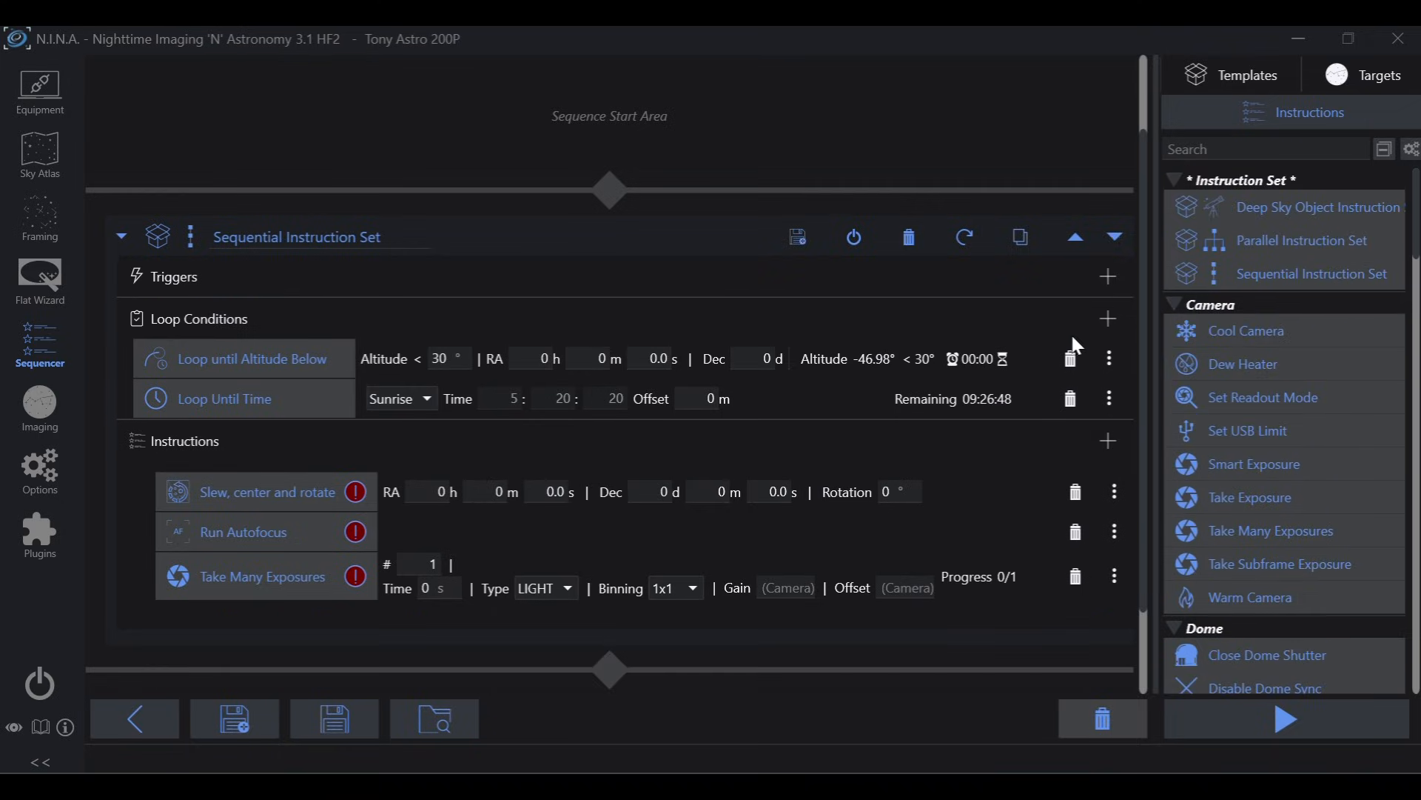
pyautogui.click(1071, 360)
pyautogui.click(1070, 360)
pyautogui.click(1075, 411)
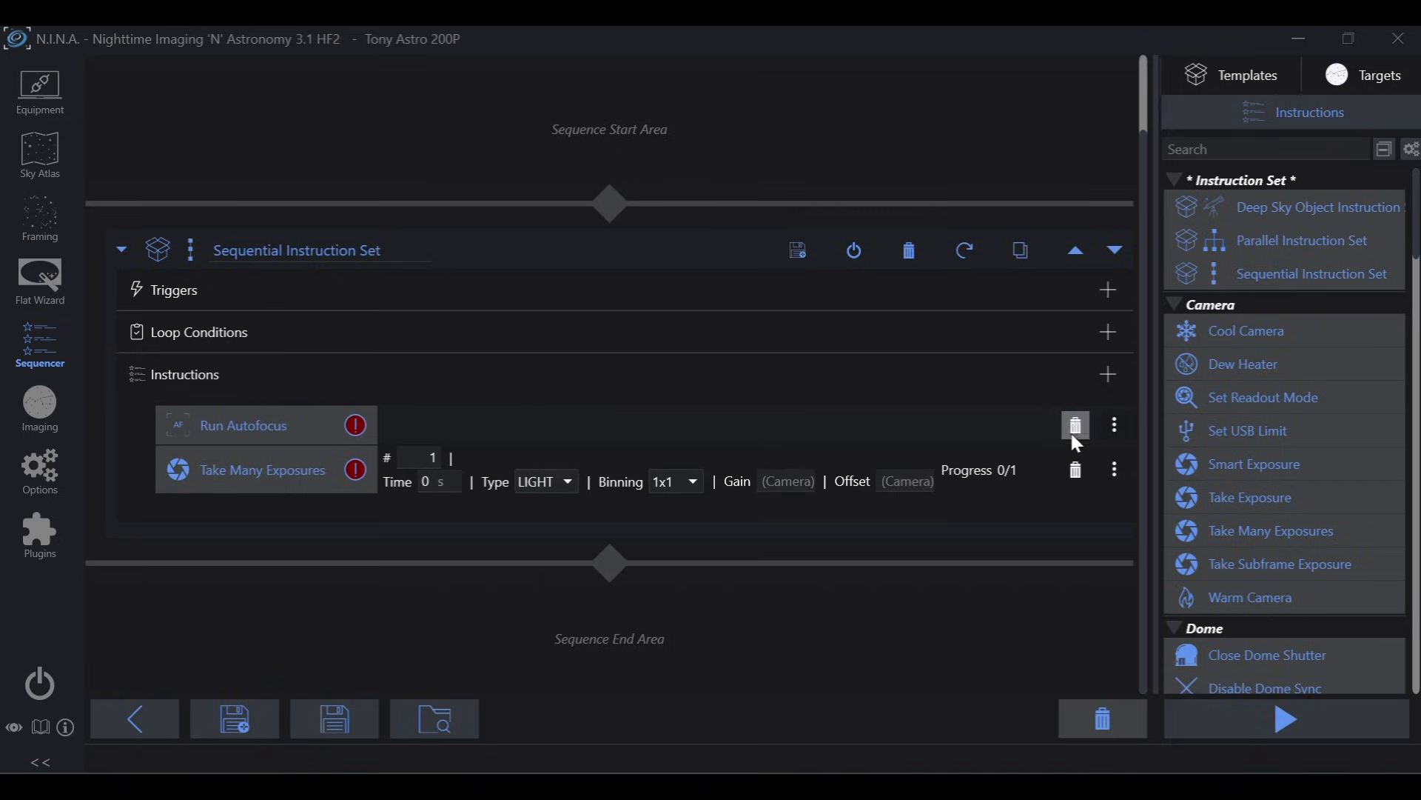
pyautogui.click(1075, 424)
pyautogui.click(1075, 466)
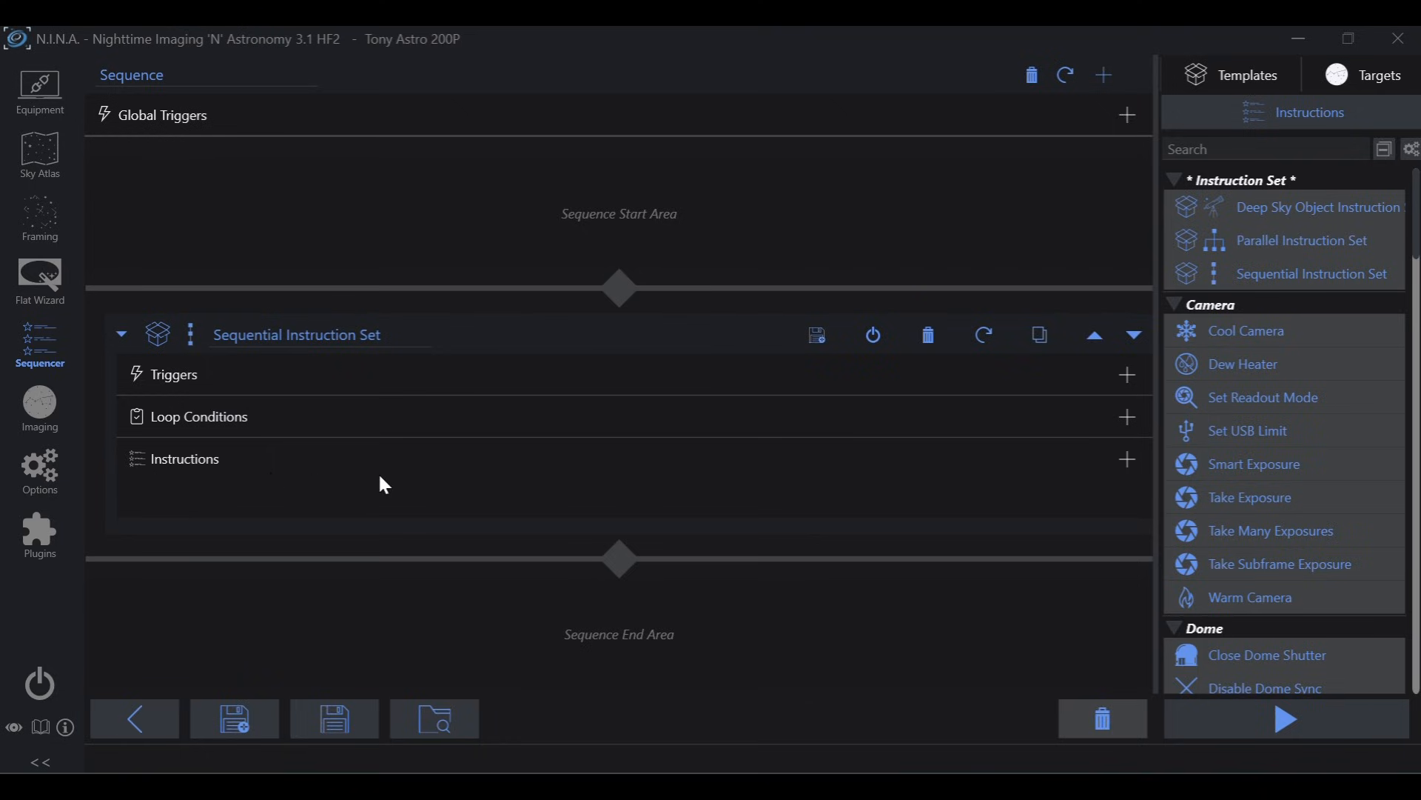
pyautogui.click(1120, 466)
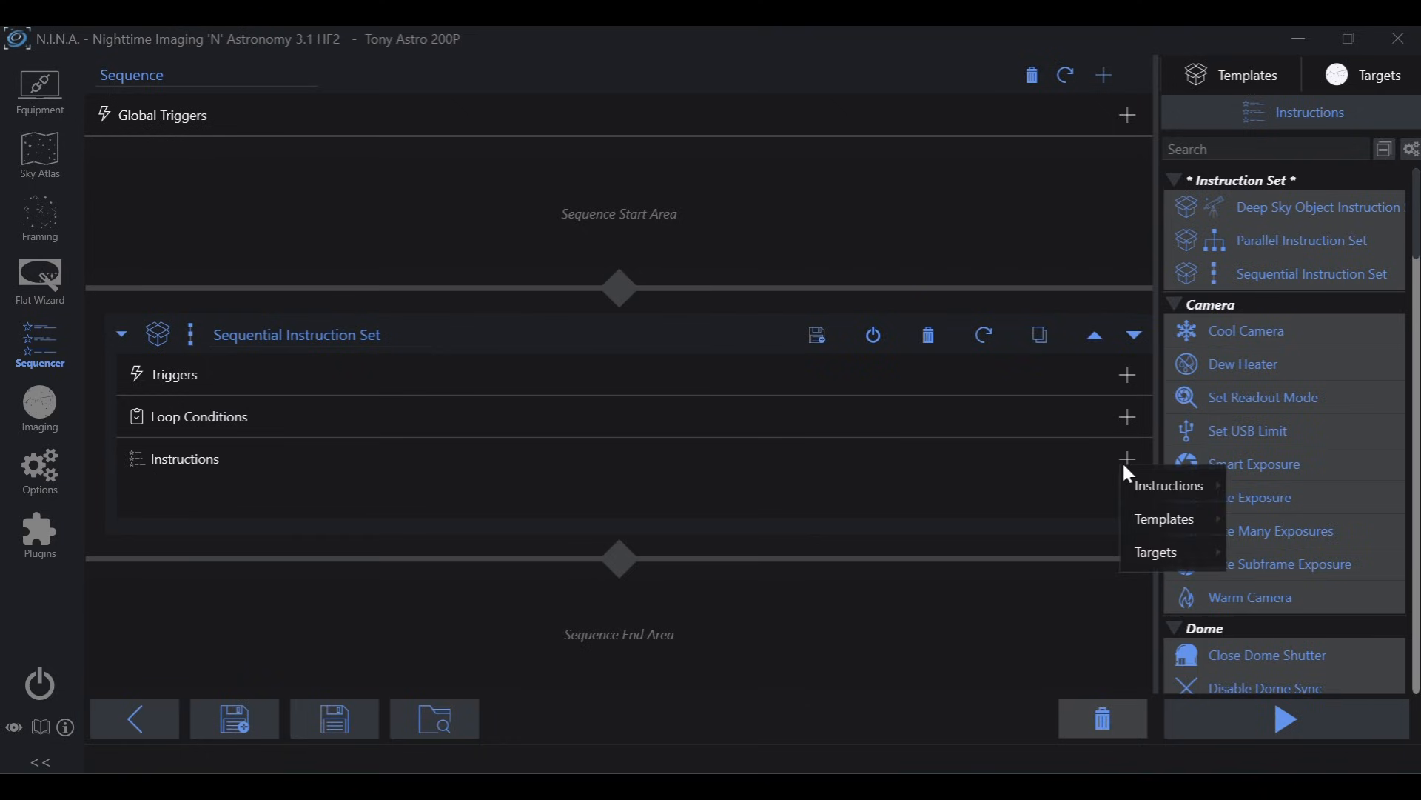
pyautogui.moveTo(1141, 493)
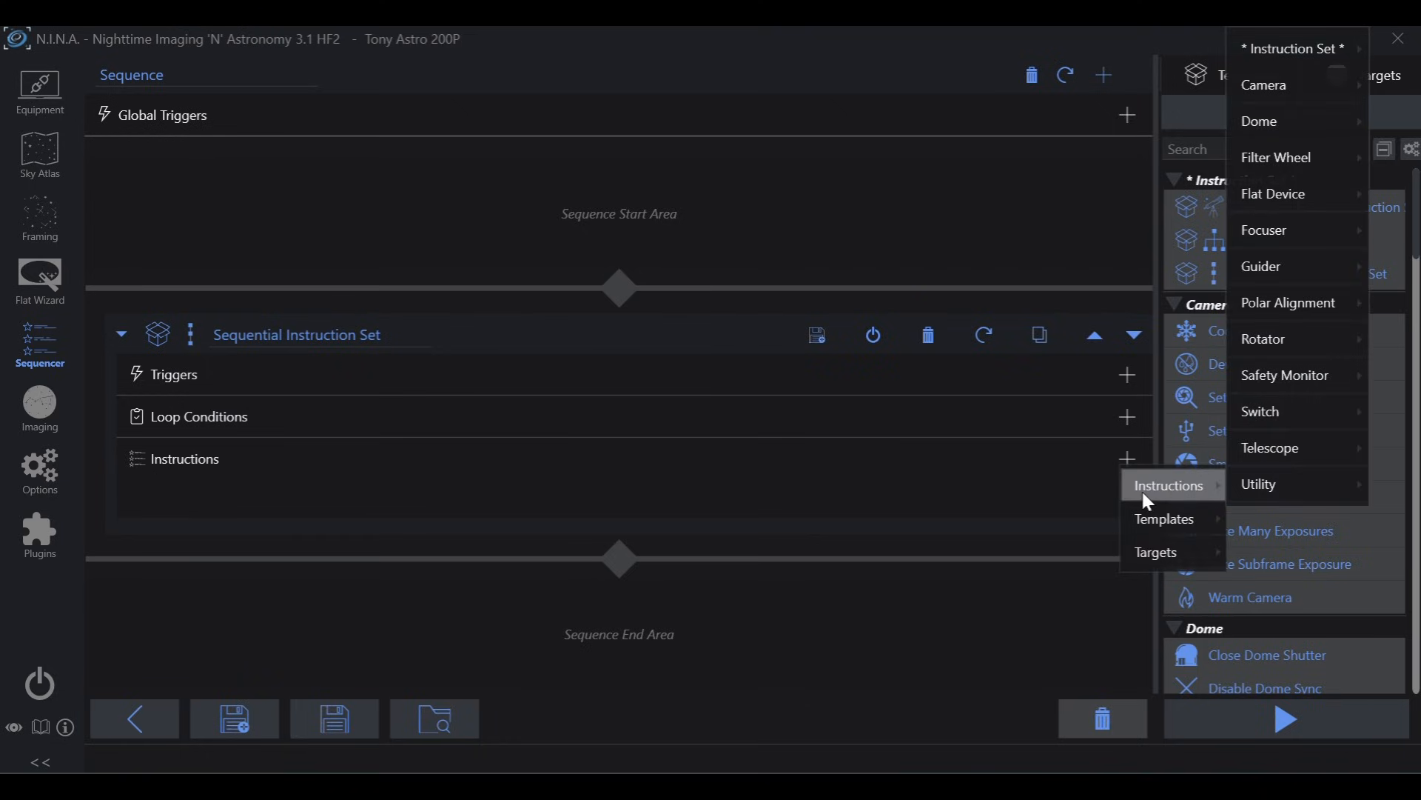
pyautogui.moveTo(1266, 487)
pyautogui.click(914, 249)
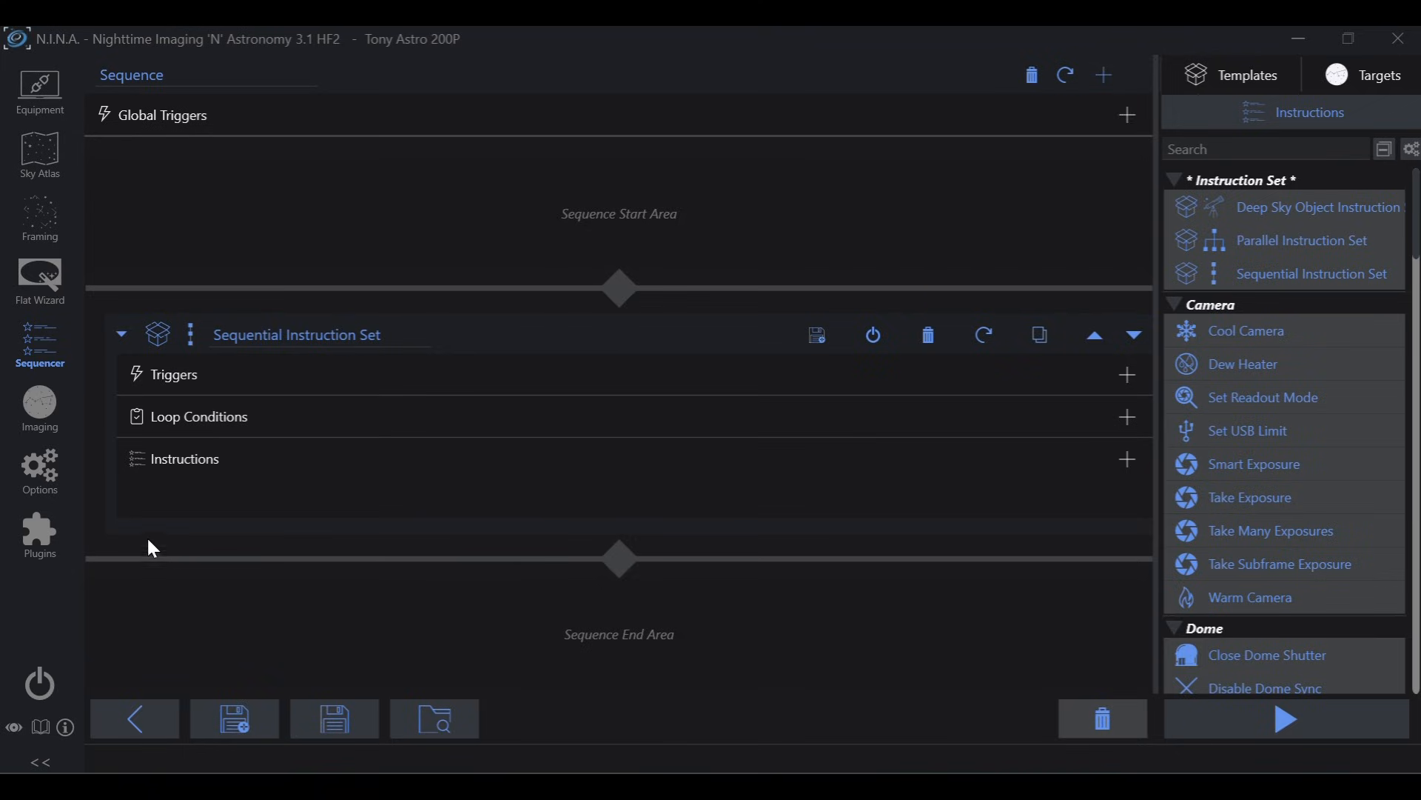
# Add a second Sequential Instruction Set below the first and nest it inside the first set's instructions
pyautogui.click(121, 333)
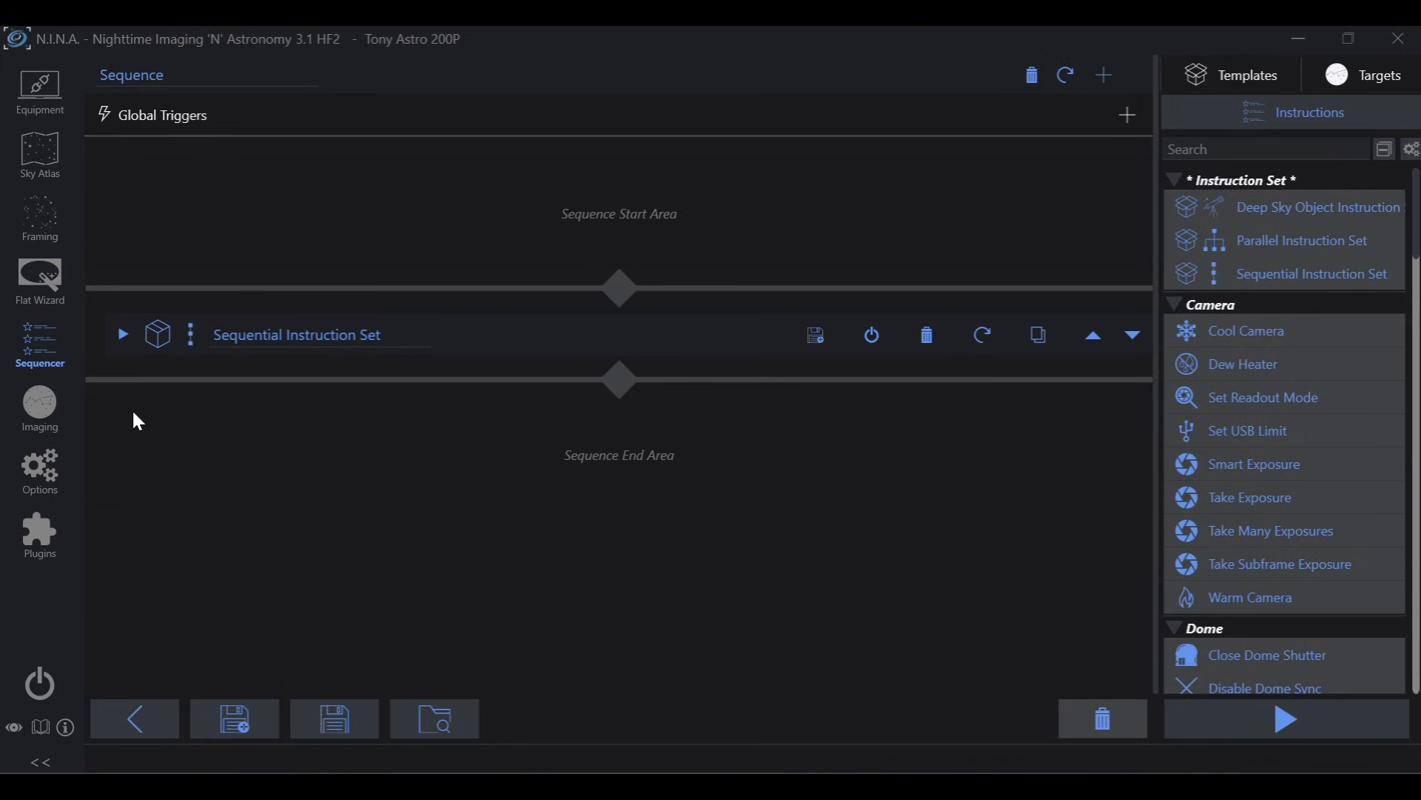
pyautogui.moveTo(1283, 281)
pyautogui.mouseDown()
pyautogui.moveTo(758, 286)
pyautogui.moveTo(534, 308)
pyautogui.moveTo(457, 345)
pyautogui.mouseUp()
pyautogui.click(123, 383)
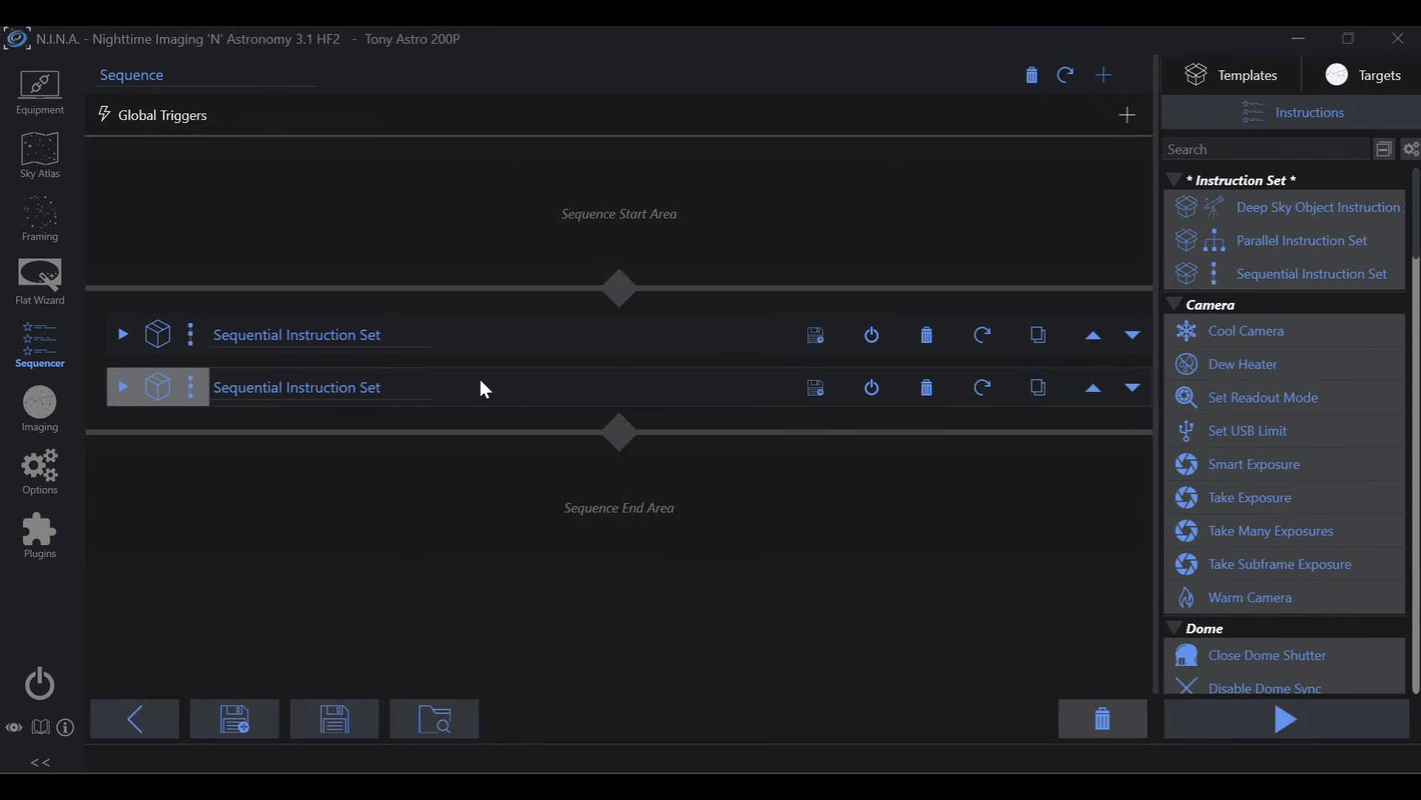
pyautogui.click(123, 333)
pyautogui.click(118, 567)
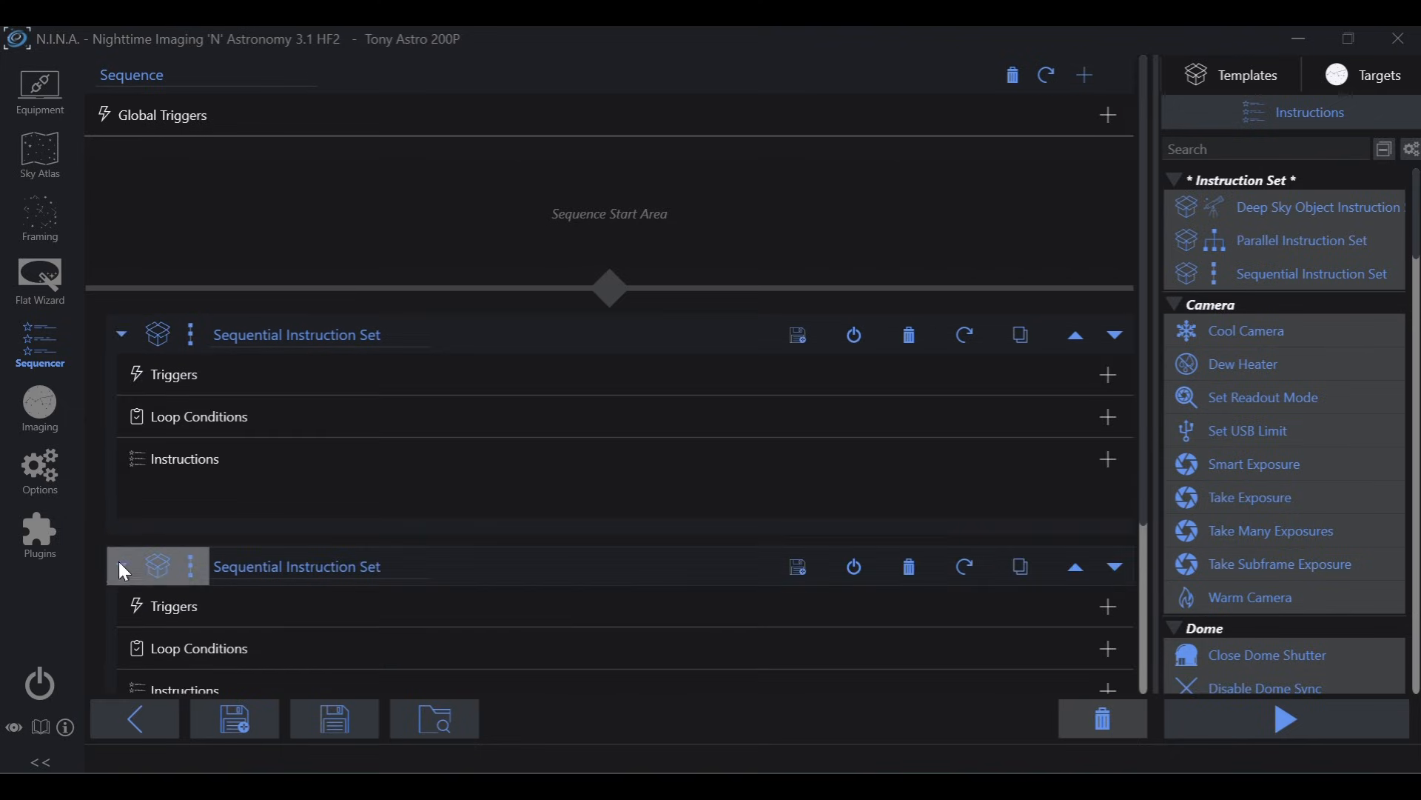
pyautogui.scroll(-2, 326, 346)
pyautogui.scroll(-2, 331, 360)
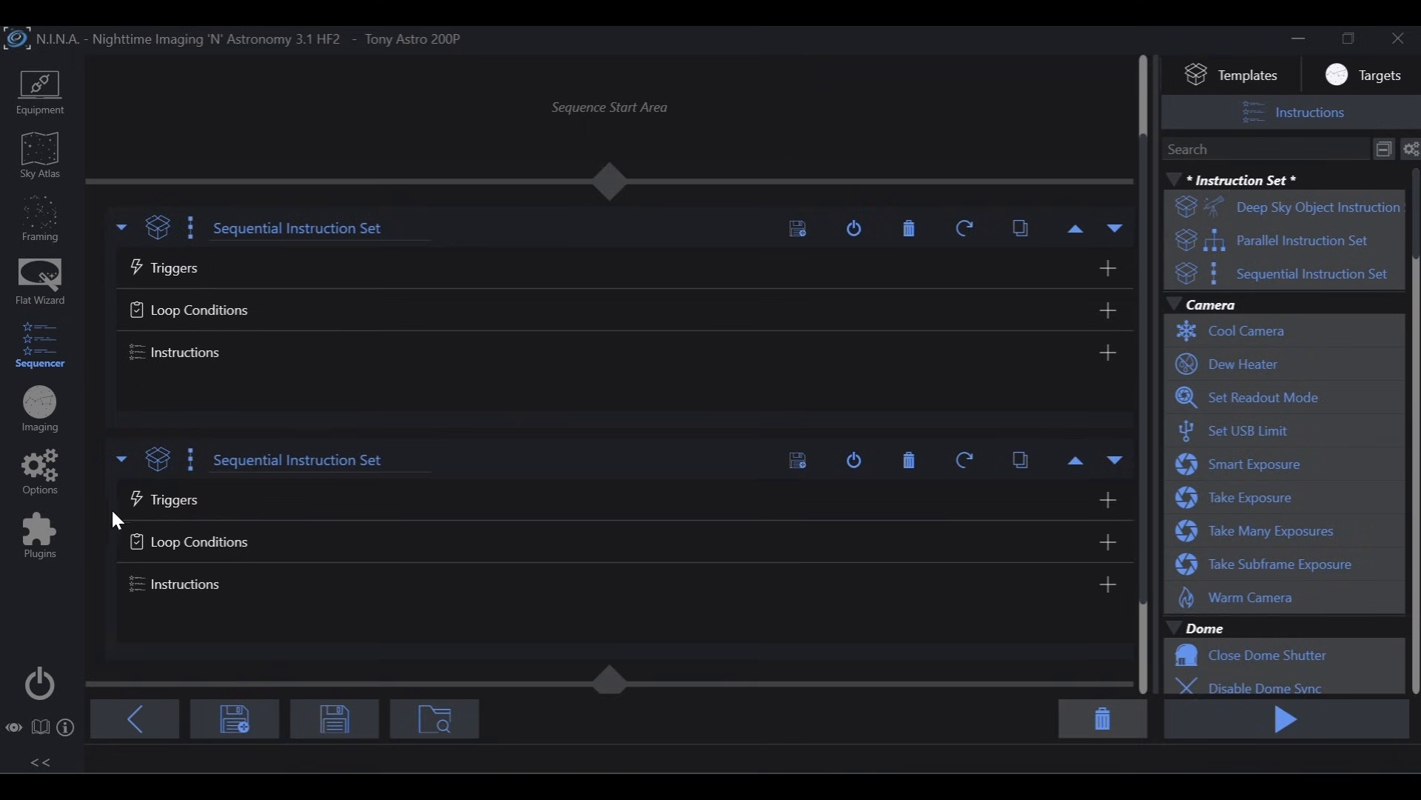
pyautogui.moveTo(536, 461); pyautogui.dragTo(615, 379)
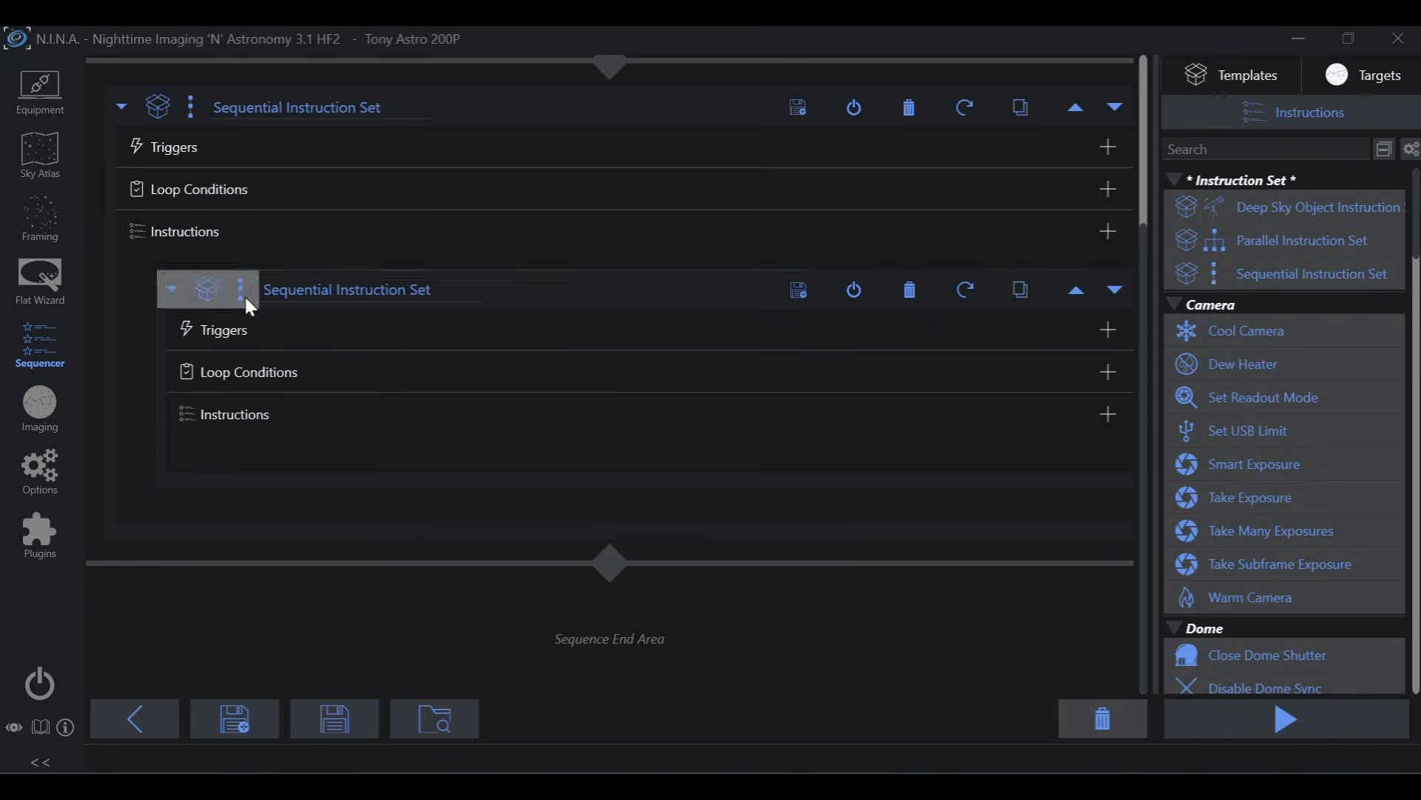
# Rename the outer instruction set as PARENT and the inner one as NESTED
pyautogui.scroll(3, 521, 481)
pyautogui.moveTo(390, 266); pyautogui.dragTo(198, 267)
pyautogui.write('PARENT')
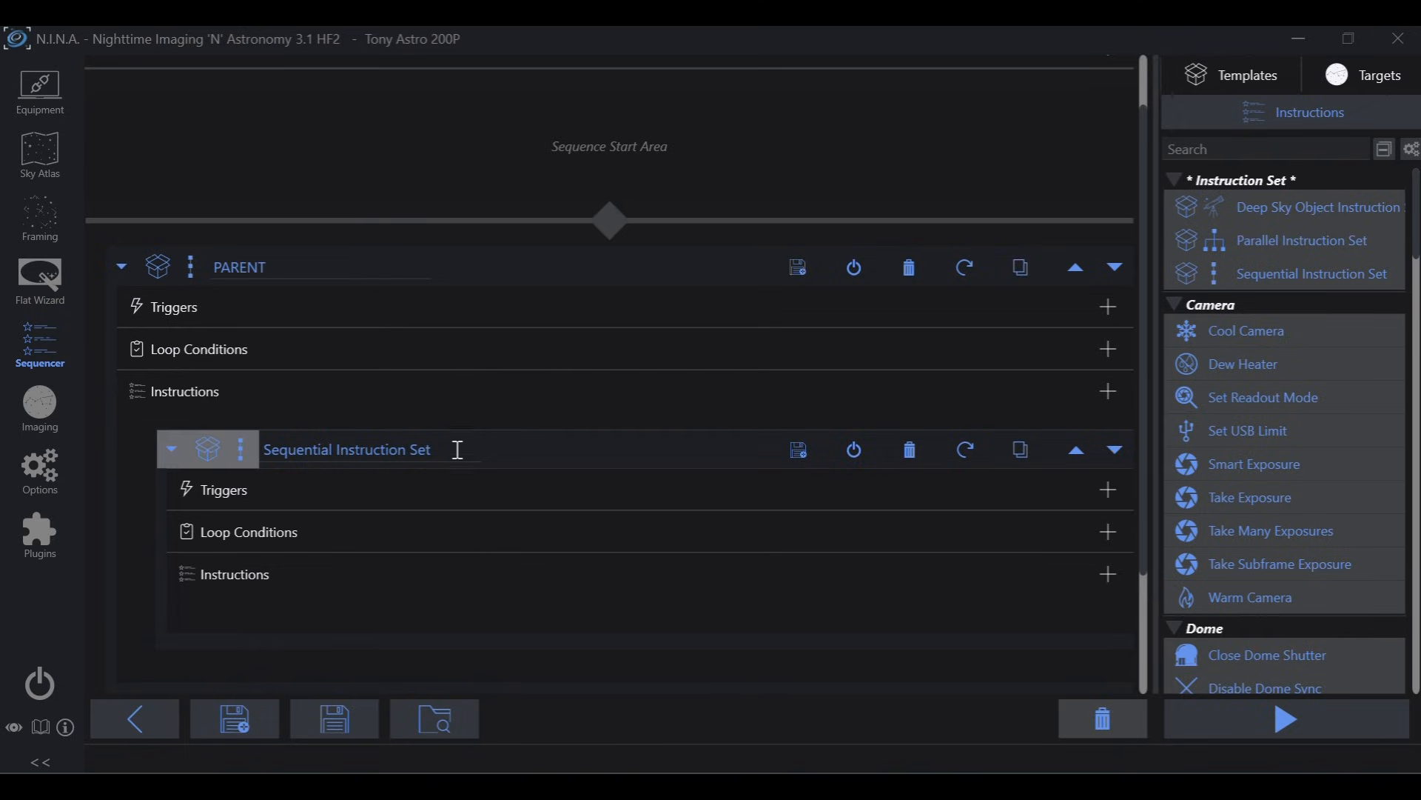
pyautogui.moveTo(454, 448); pyautogui.dragTo(264, 448)
pyautogui.write('NESTED')
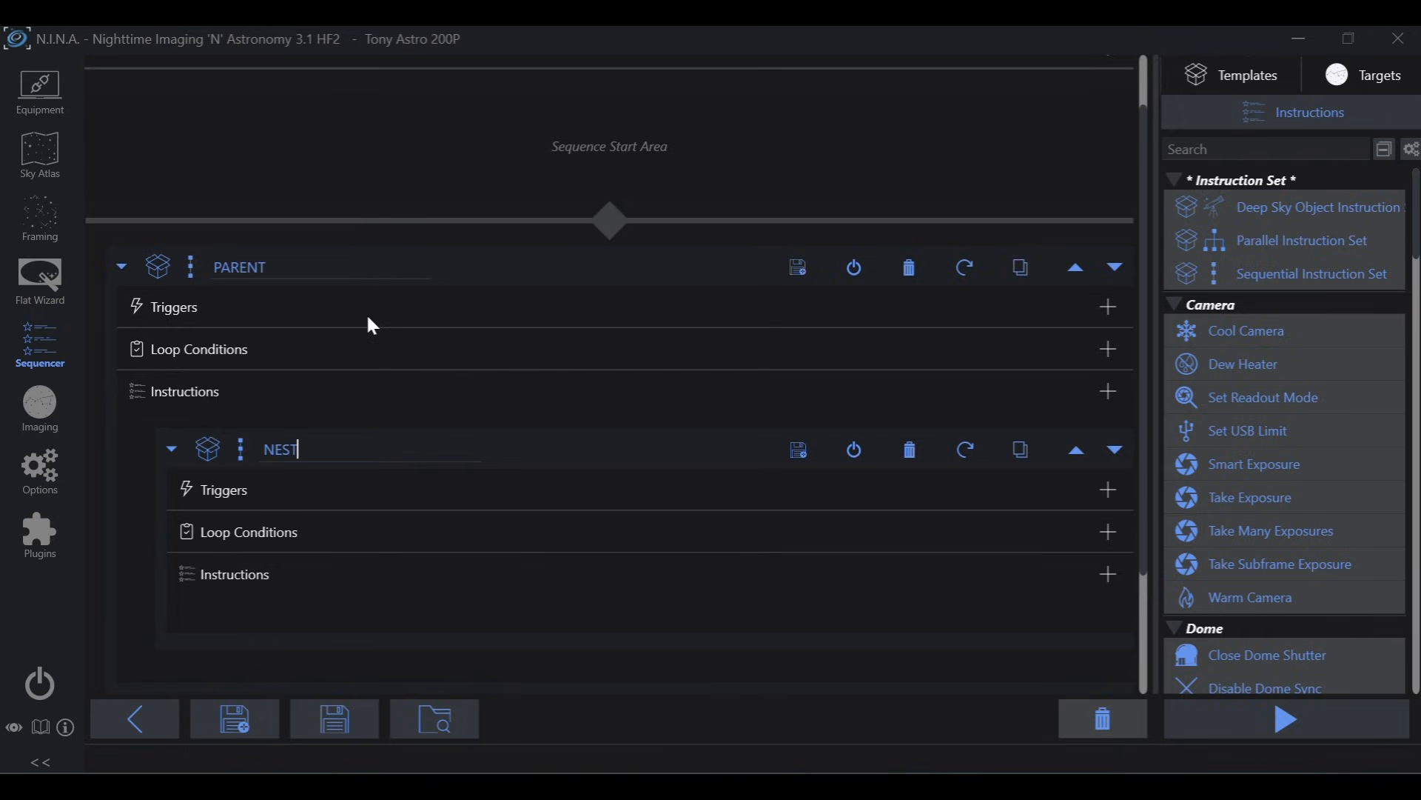
pyautogui.click(341, 265)
# Add the telescope instruction Slew, center and rotate to the PARENT set and move it ahead of the collapsed NESTED set
pyautogui.scroll(-1, 419, 434)
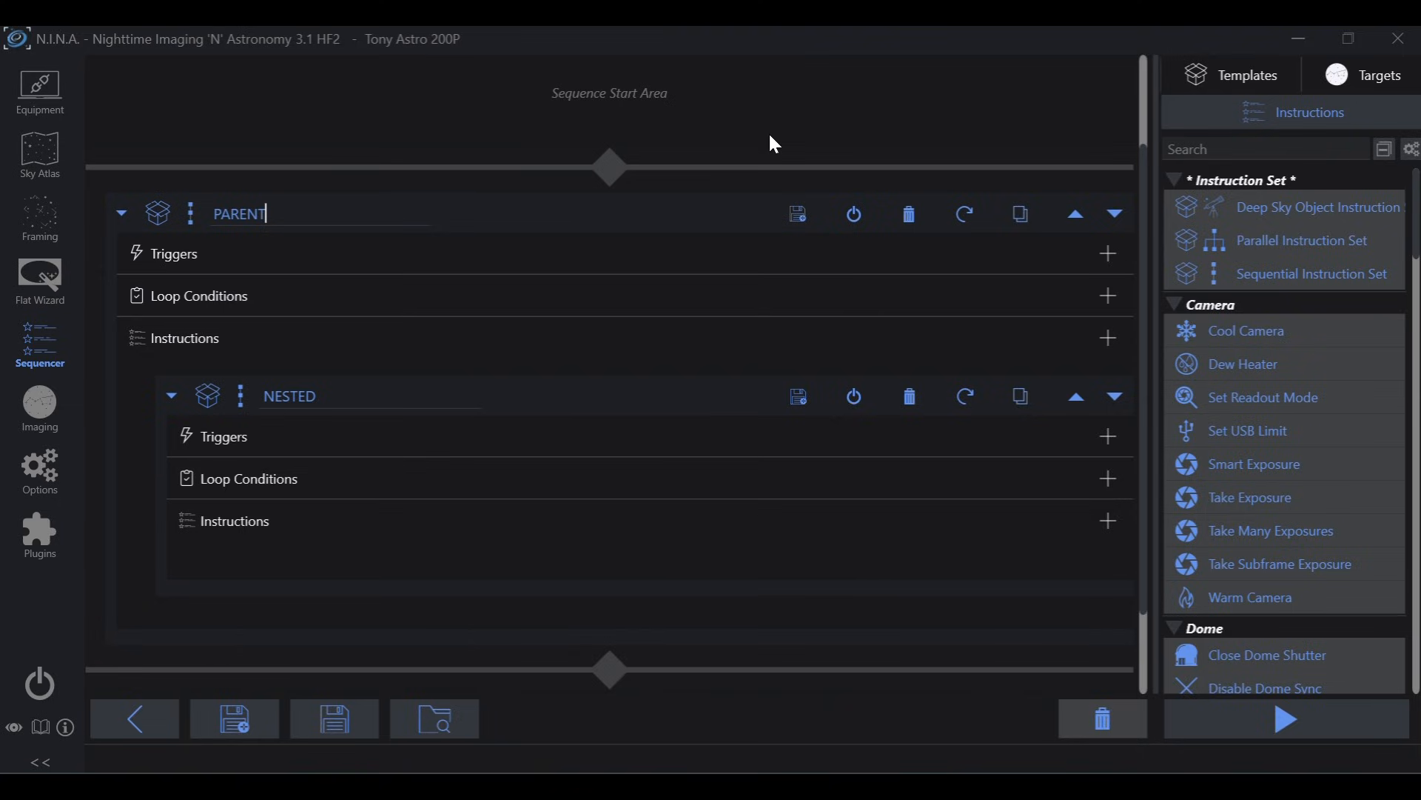
pyautogui.click(173, 396)
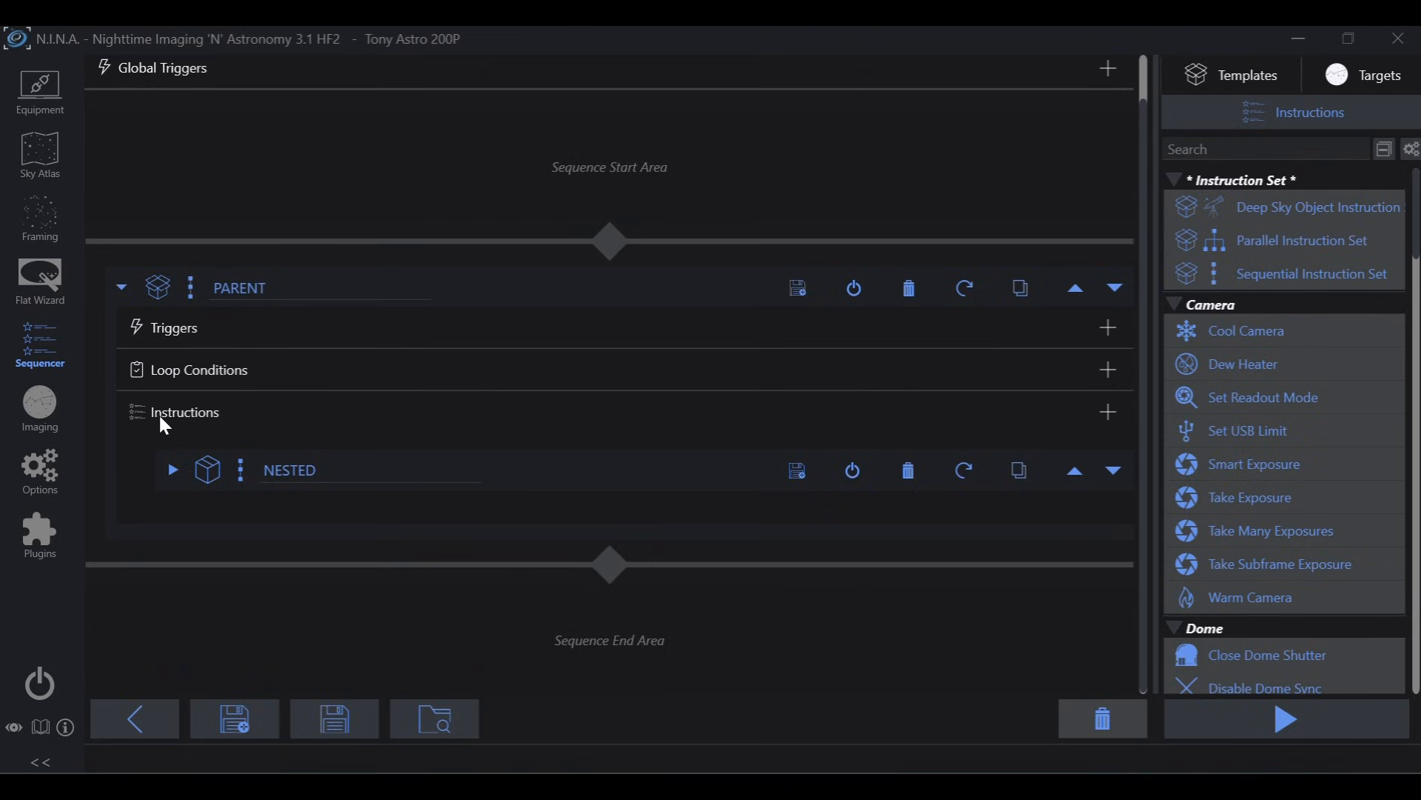
pyautogui.click(1103, 419)
pyautogui.moveTo(1174, 440)
pyautogui.moveTo(1246, 459)
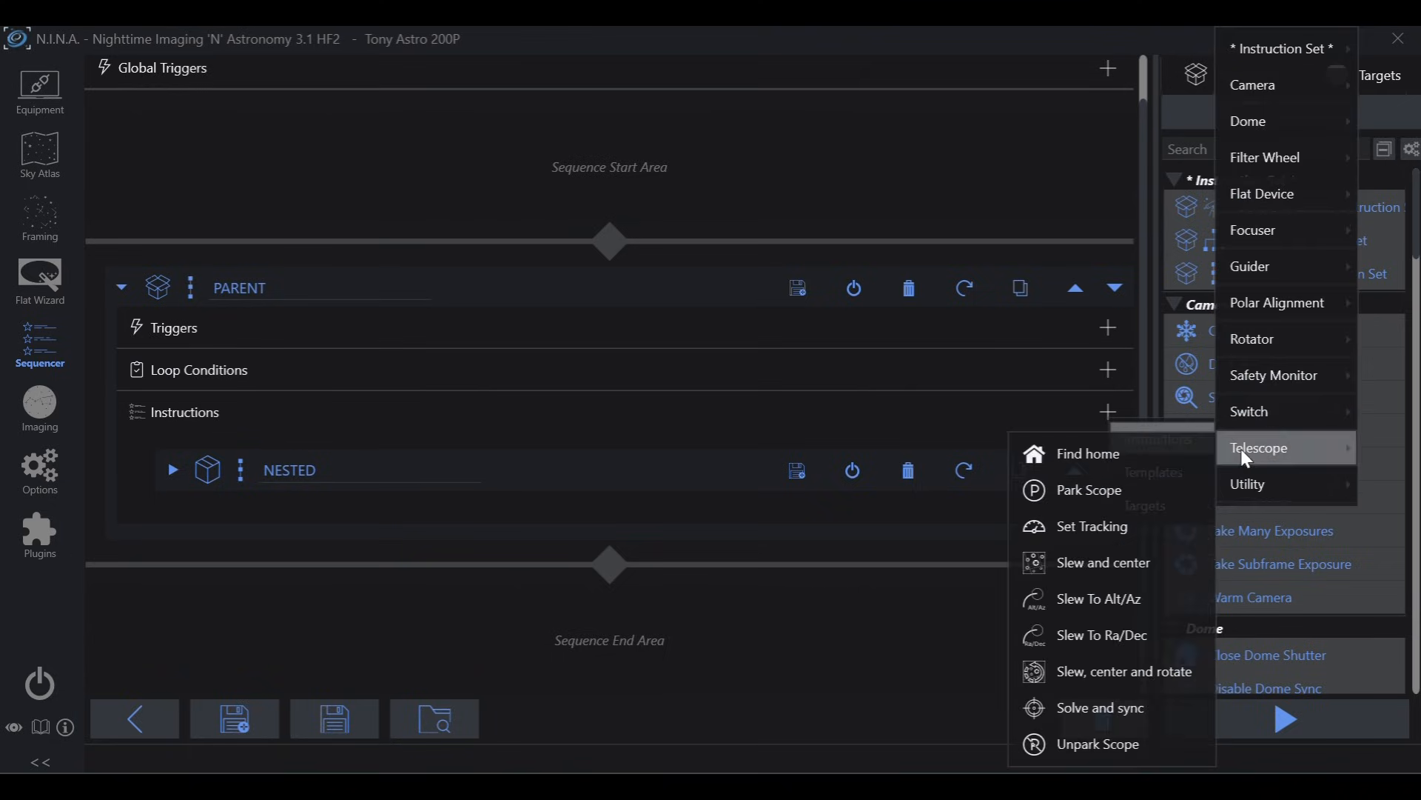
pyautogui.click(1104, 669)
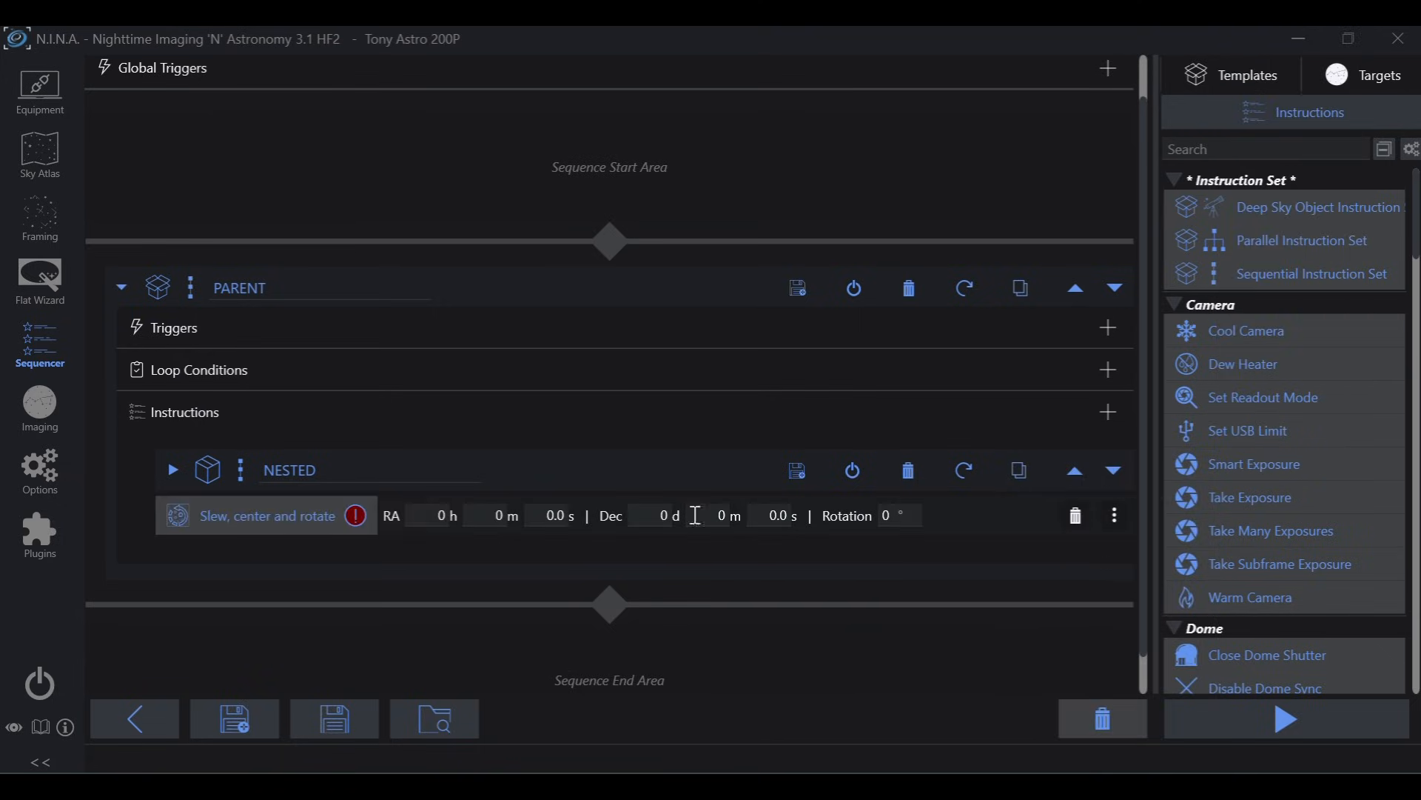
pyautogui.moveTo(281, 529); pyautogui.dragTo(304, 455)
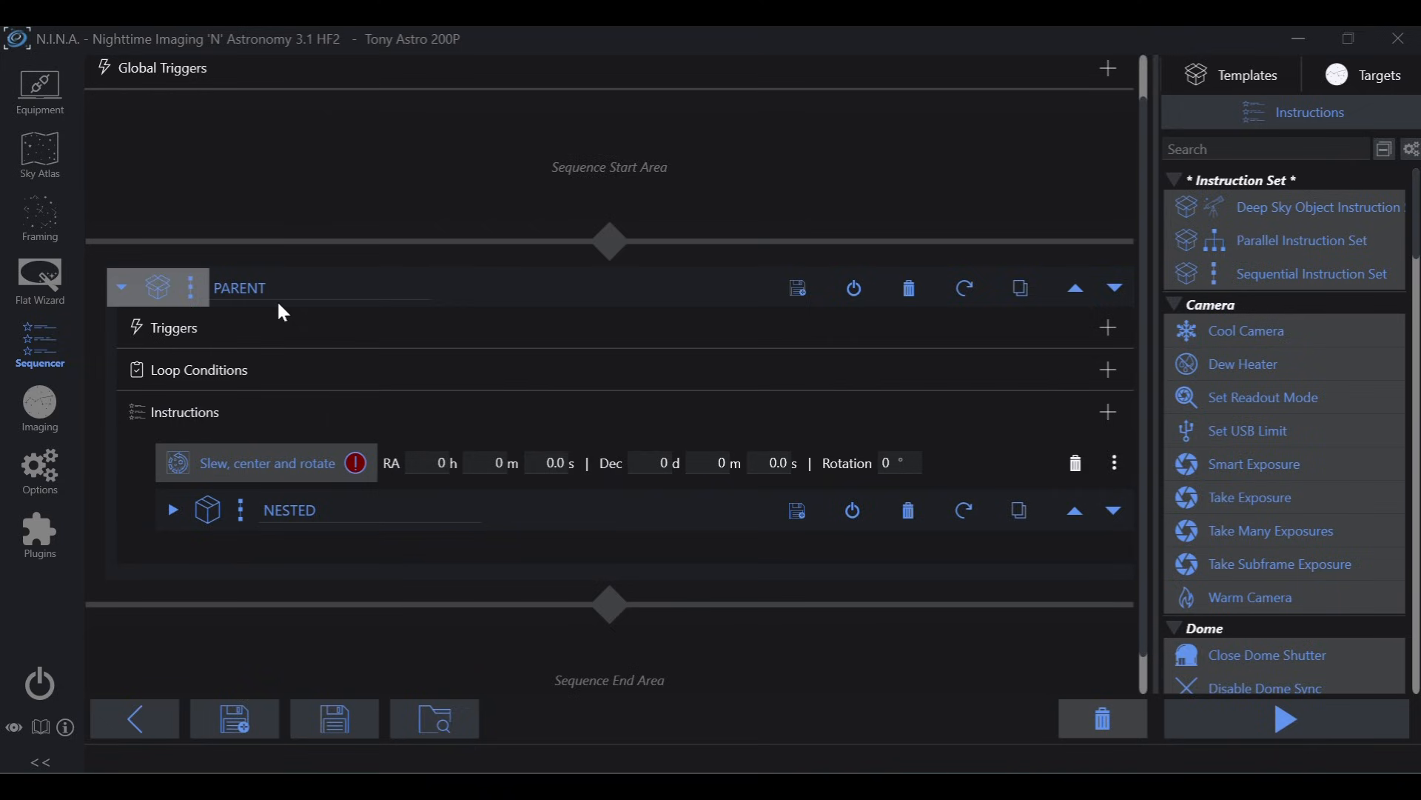
# Rename the PARENT set as M31 and the NESTED set as LRGB
pyautogui.moveTo(282, 289); pyautogui.dragTo(215, 288)
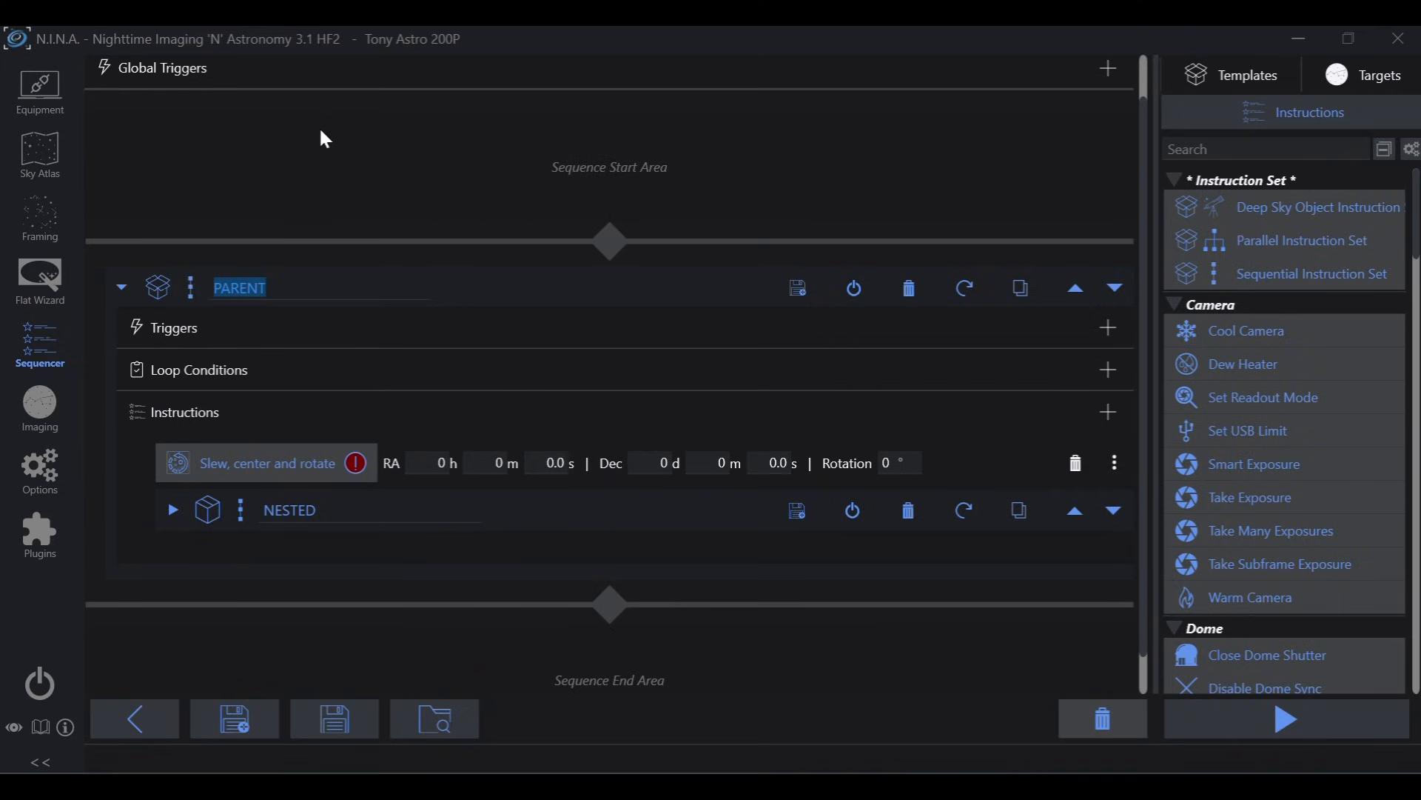
pyautogui.write('M31')
pyautogui.moveTo(344, 515); pyautogui.dragTo(265, 518)
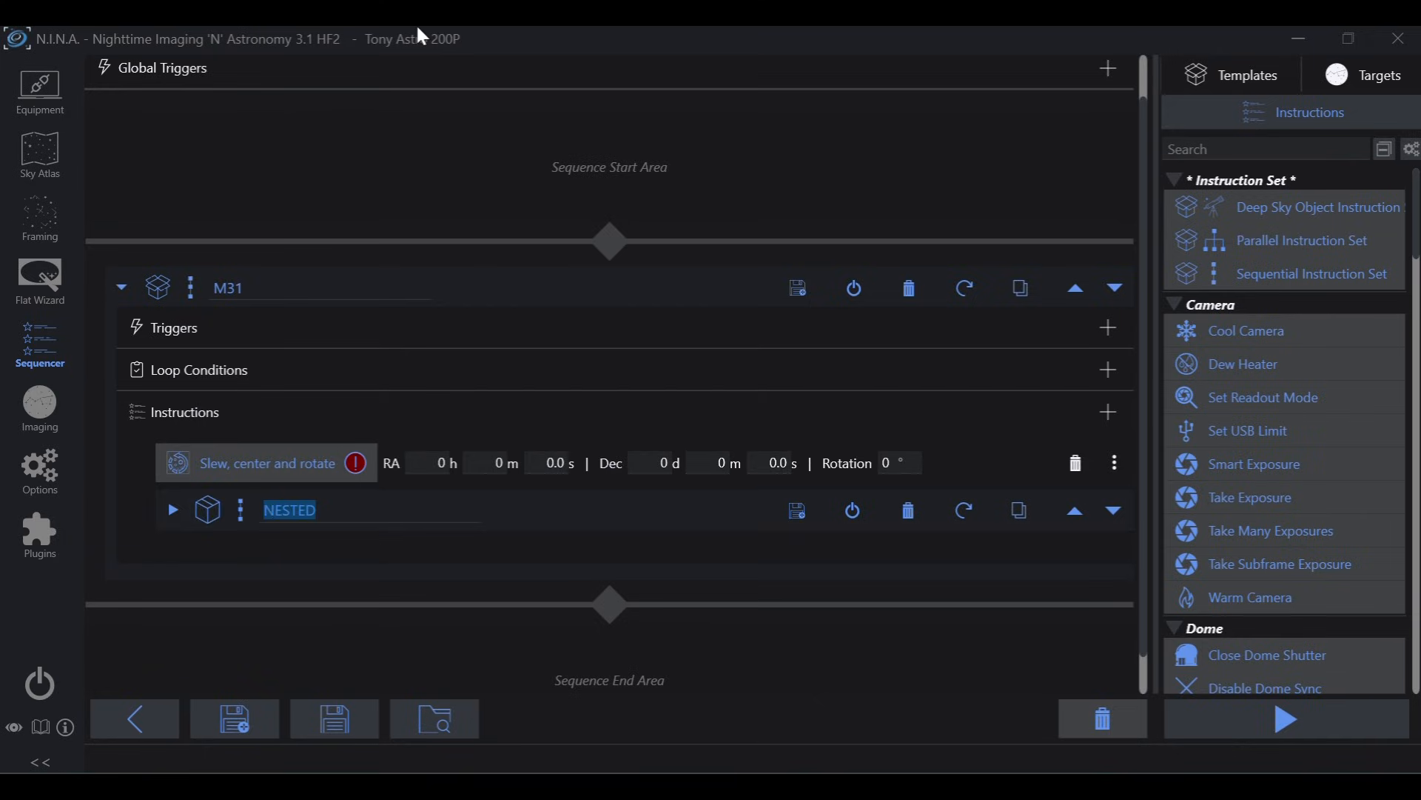
pyautogui.write('LRGB')
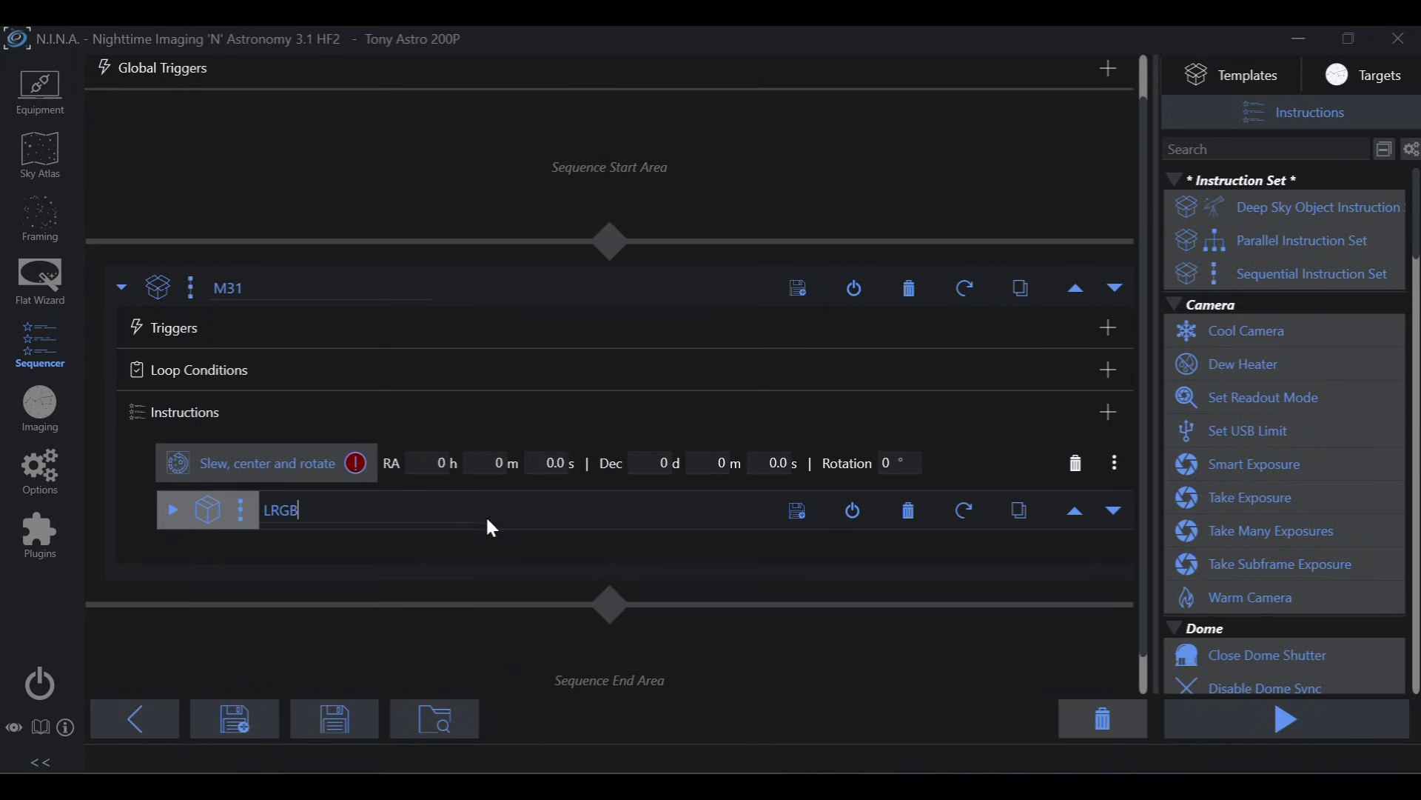
# Expand the LRGB set and add the camera instruction Smart Exposure to its instructions
pyautogui.click(174, 508)
pyautogui.scroll(-3, 468, 460)
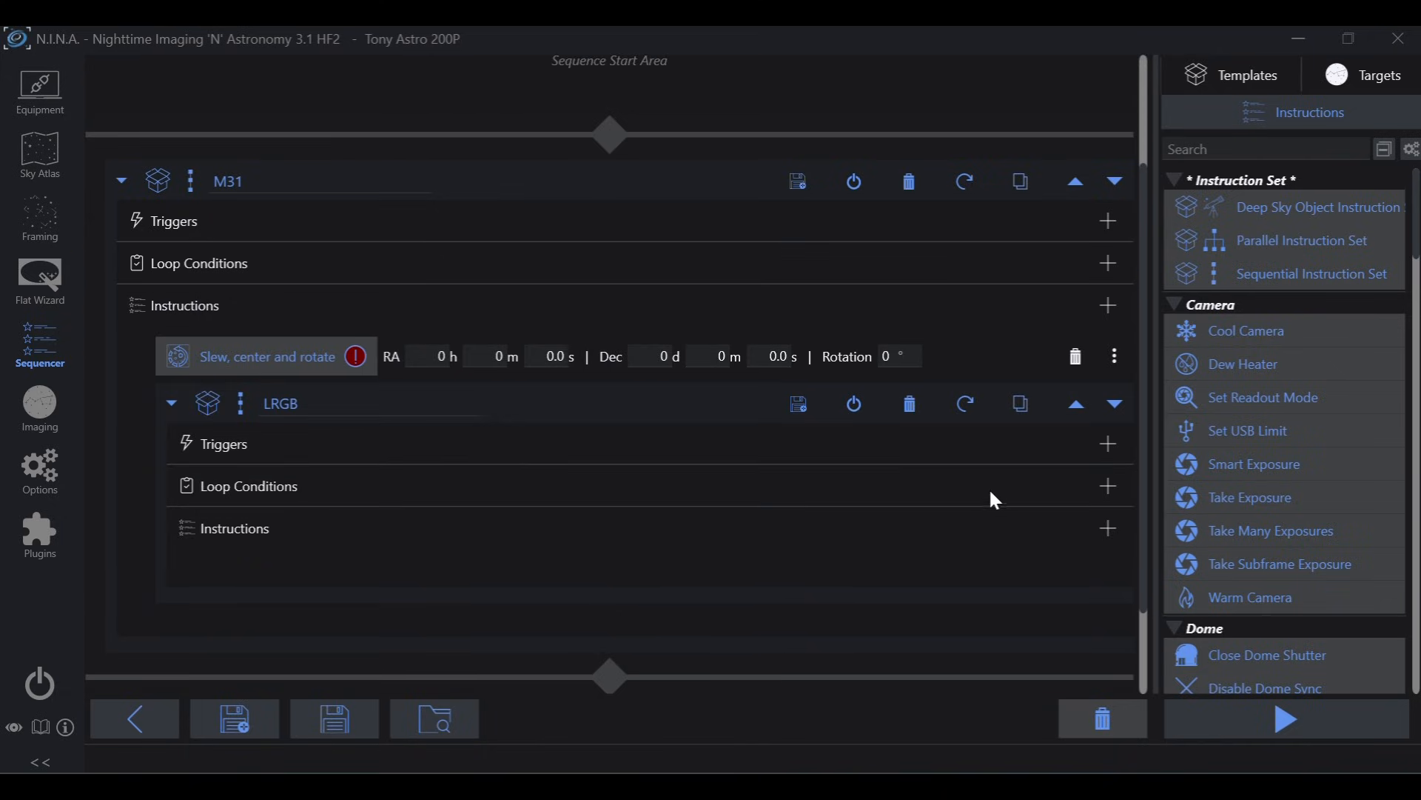
pyautogui.click(1108, 528)
pyautogui.moveTo(1161, 550)
pyautogui.moveTo(1277, 139)
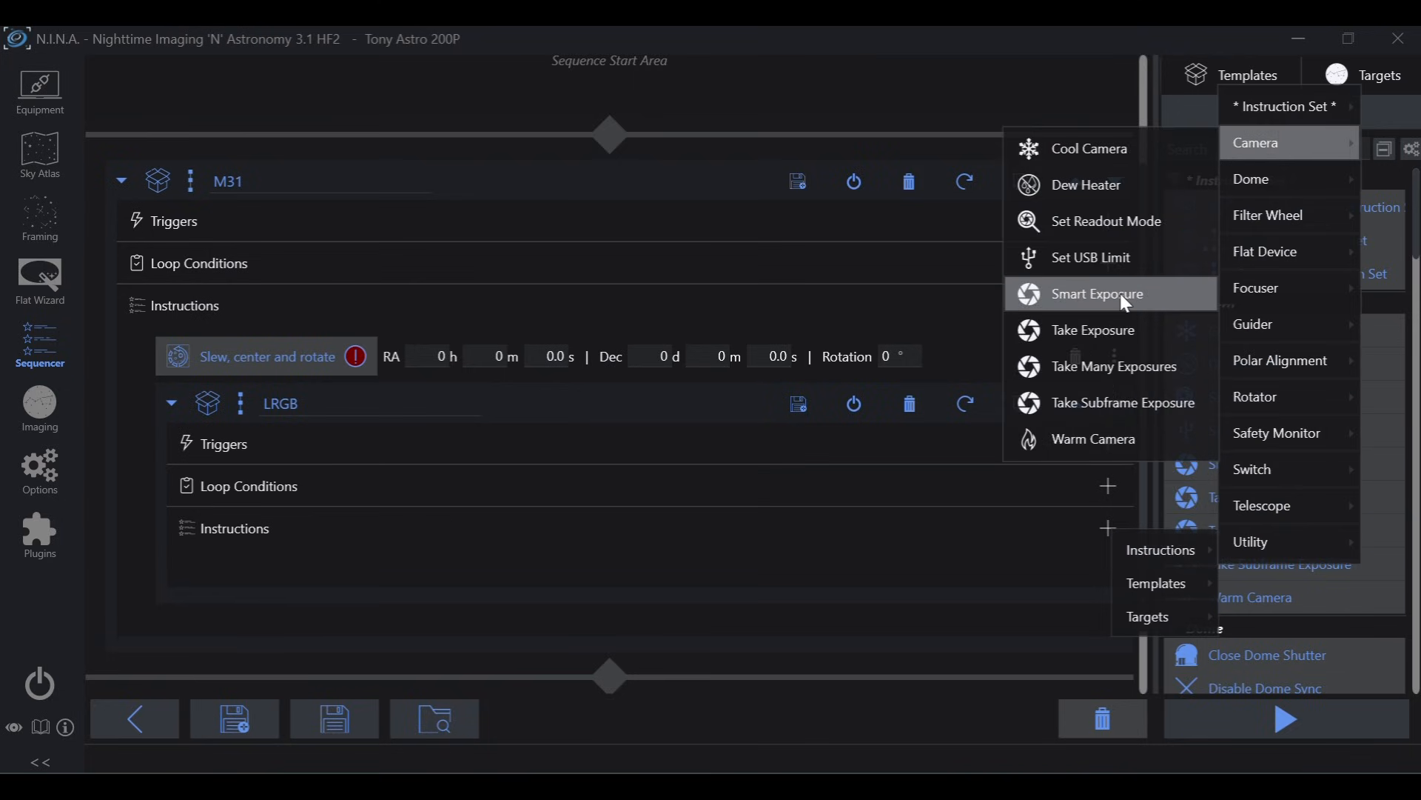
pyautogui.click(1103, 294)
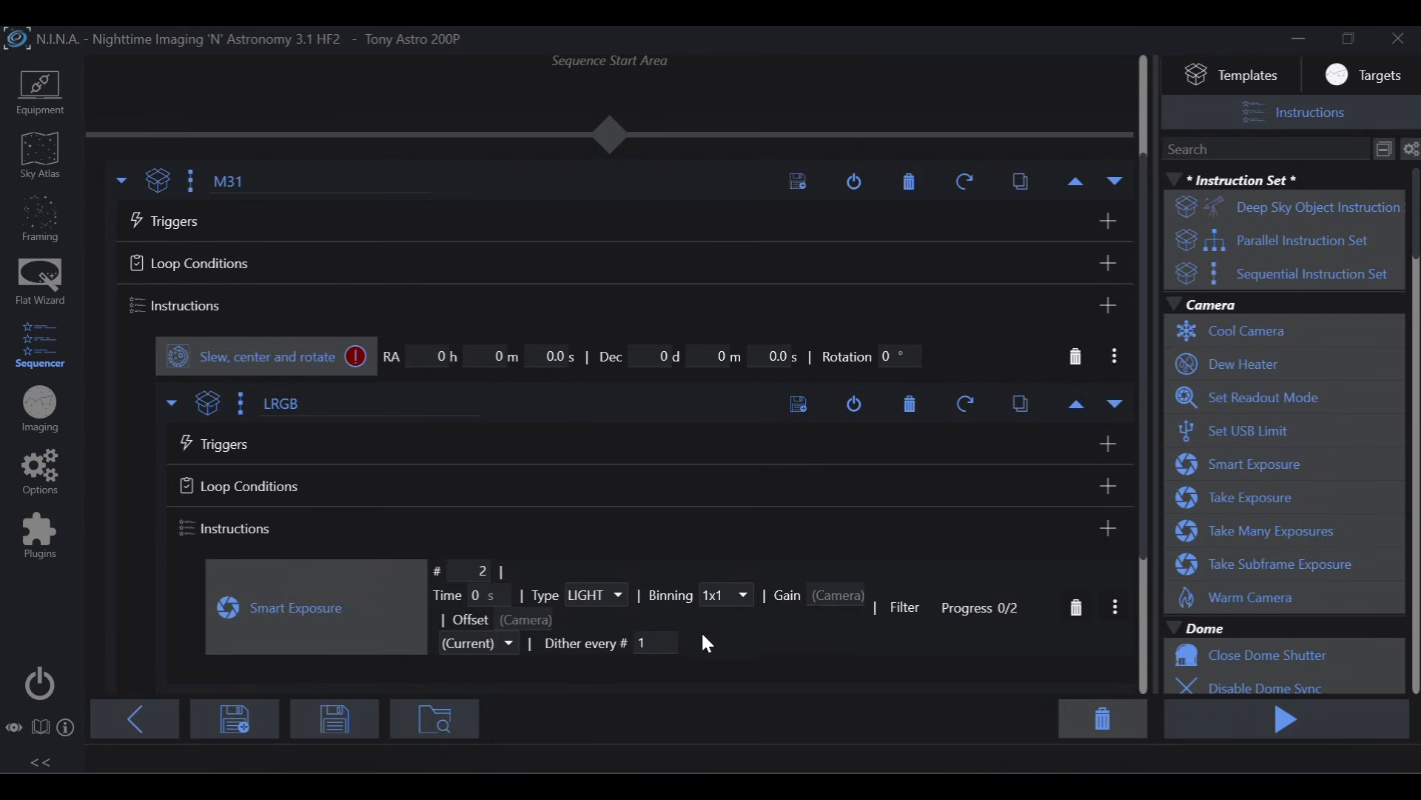
pyautogui.scroll(-3, 707, 600)
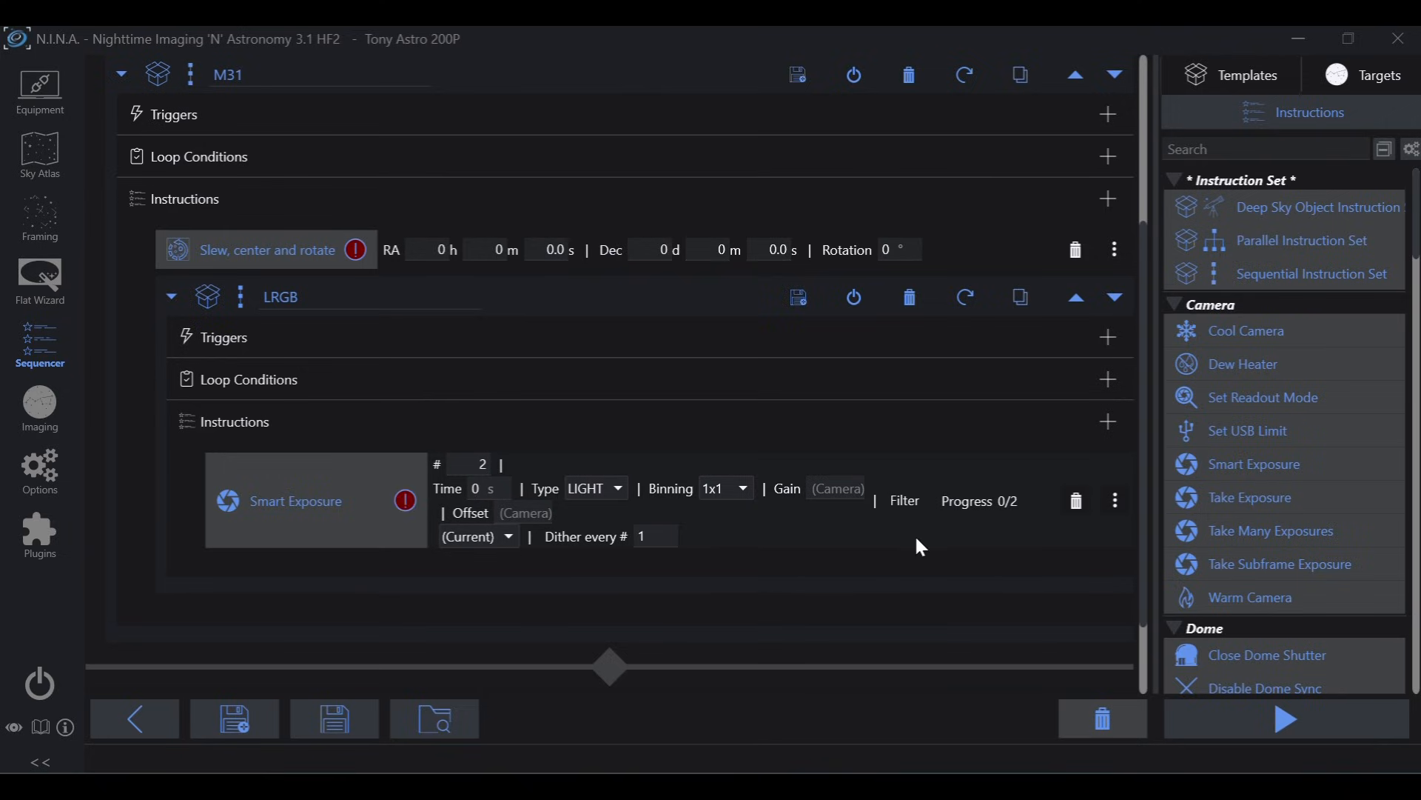
# Duplicate the Smart Exposure instruction three times within the LRGB set
pyautogui.click(1115, 501)
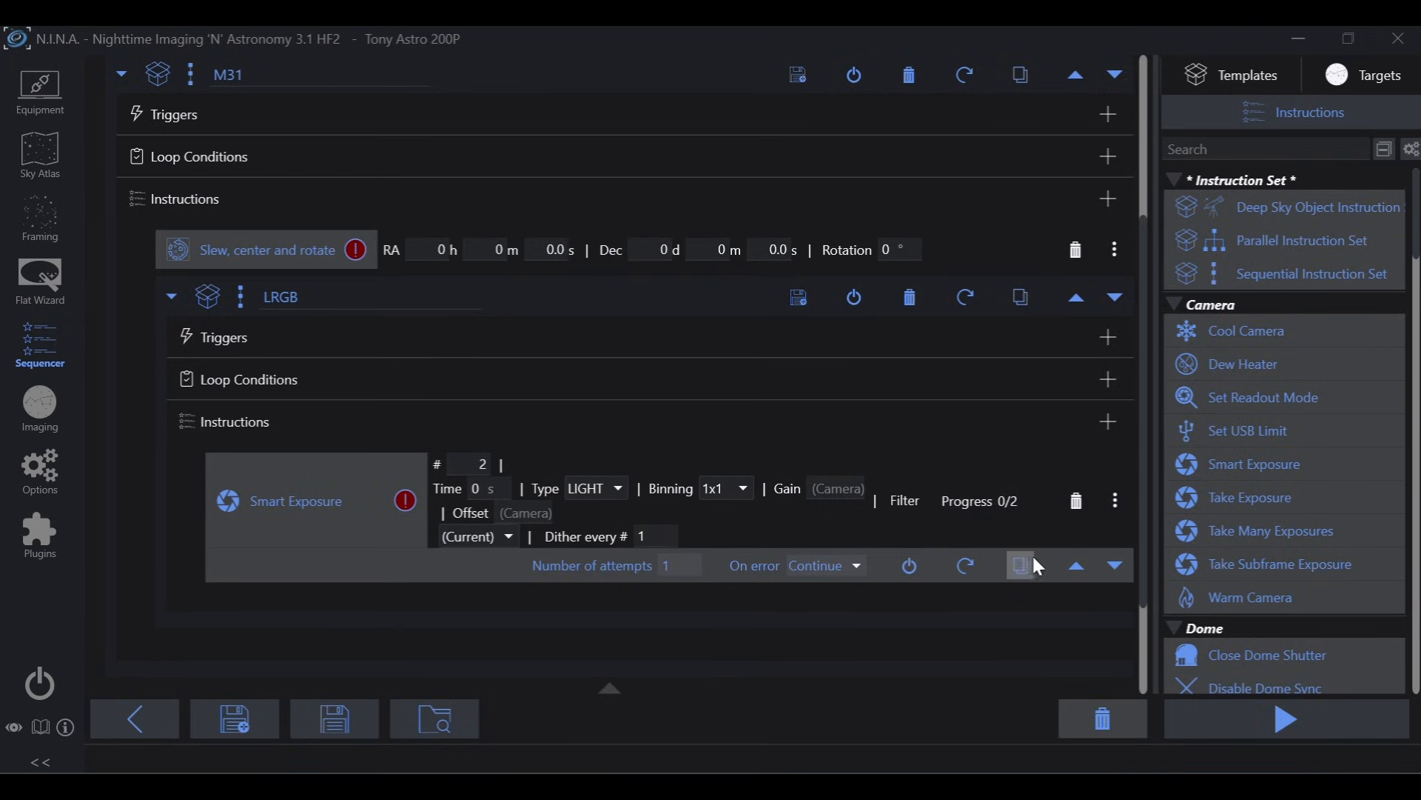
pyautogui.click(1020, 565)
pyautogui.scroll(-3, 1022, 567)
pyautogui.click(1115, 490)
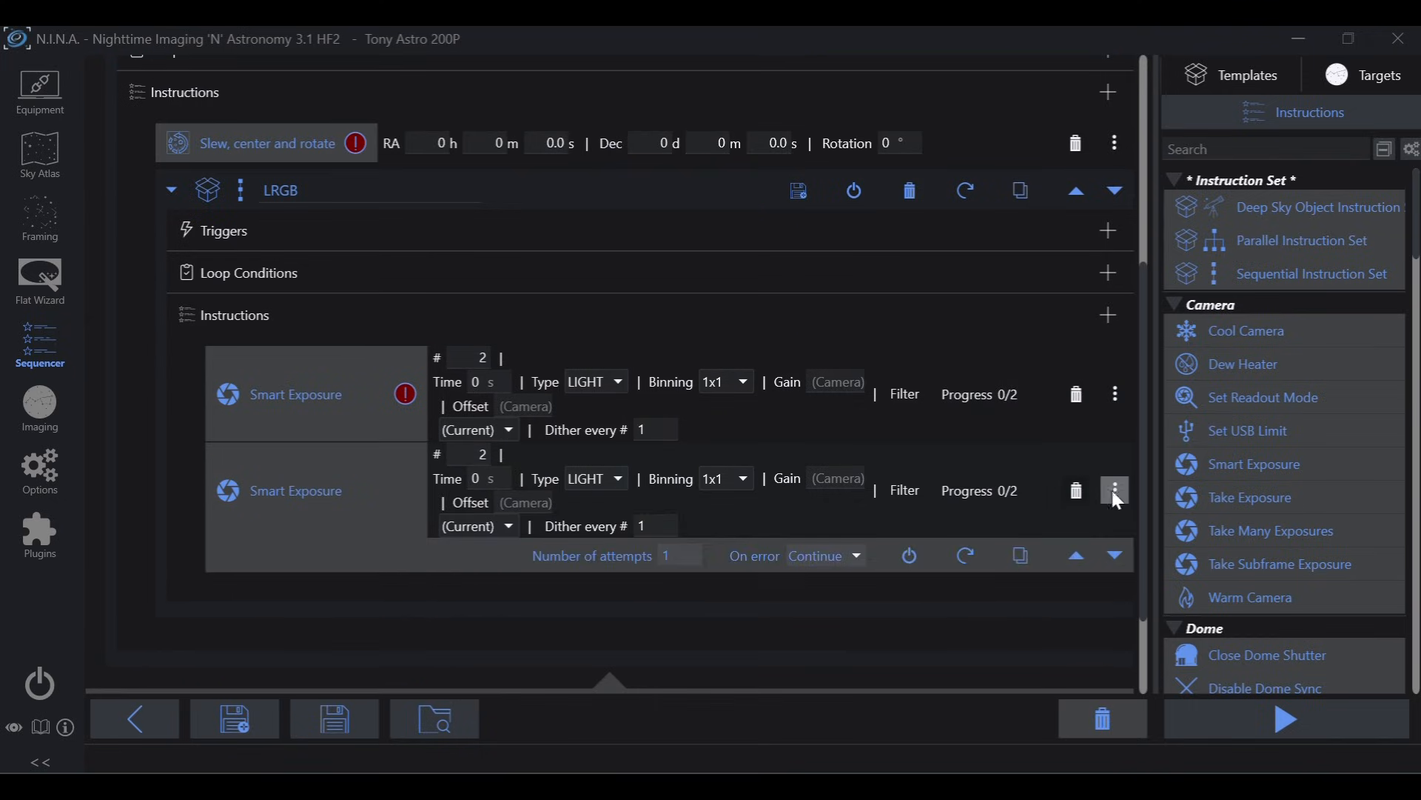
pyautogui.click(1020, 555)
pyautogui.scroll(-3, 1027, 549)
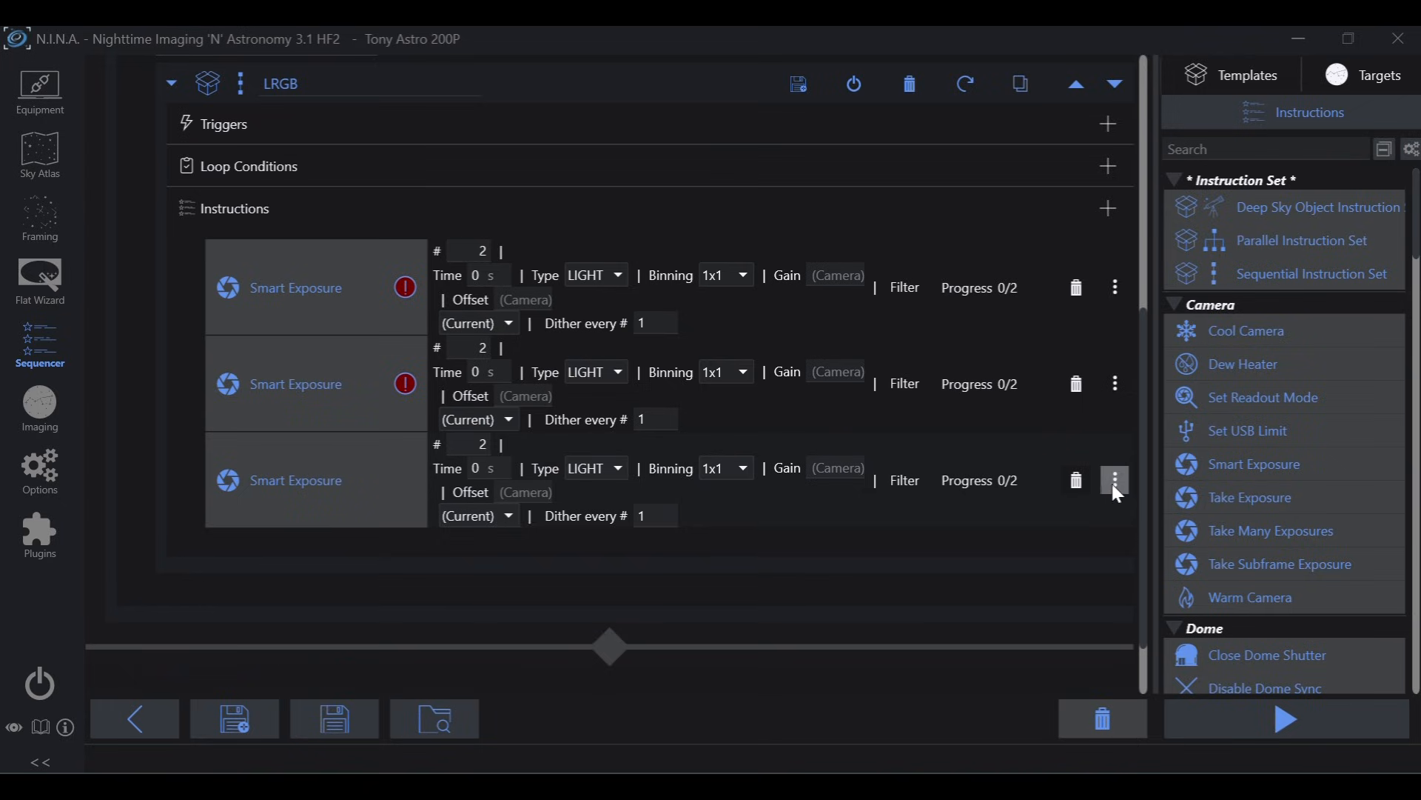
pyautogui.click(1115, 480)
pyautogui.click(1016, 551)
# Set the filters of the four Smart Exposure instructions to L, R, G and B in order
pyautogui.click(491, 323)
pyautogui.click(502, 368)
pyautogui.click(499, 421)
pyautogui.click(496, 483)
pyautogui.click(492, 511)
pyautogui.click(490, 595)
pyautogui.click(496, 612)
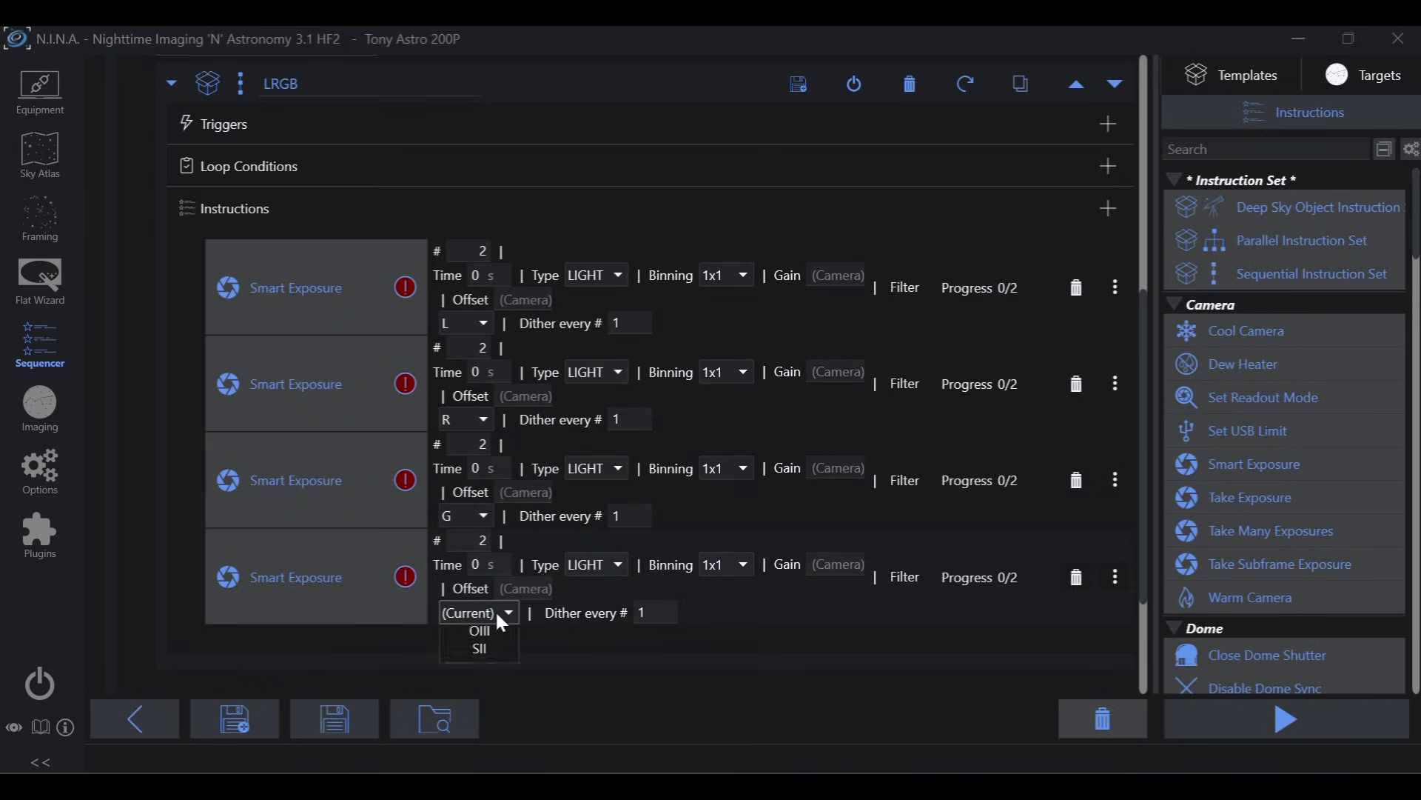
pyautogui.click(494, 712)
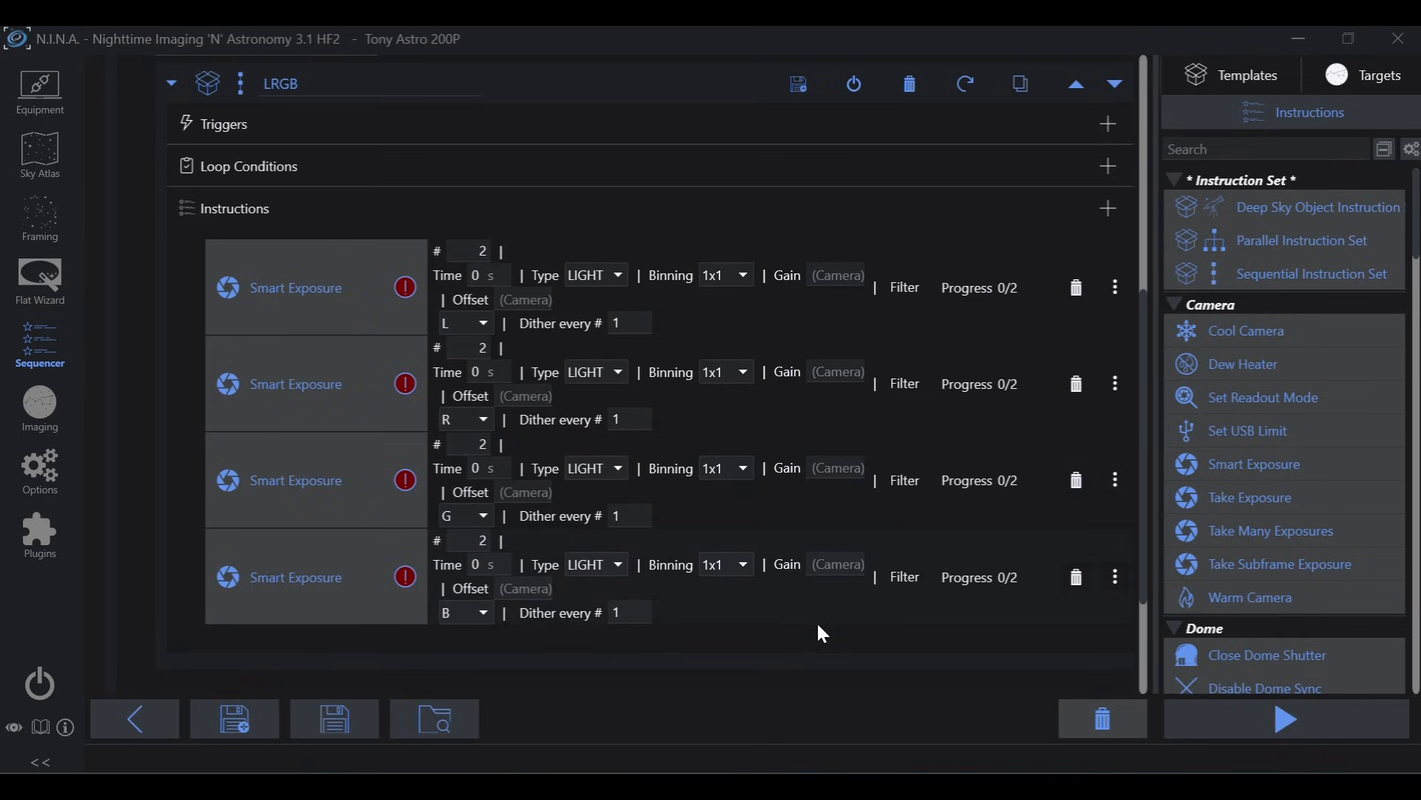
pyautogui.scroll(3, 820, 633)
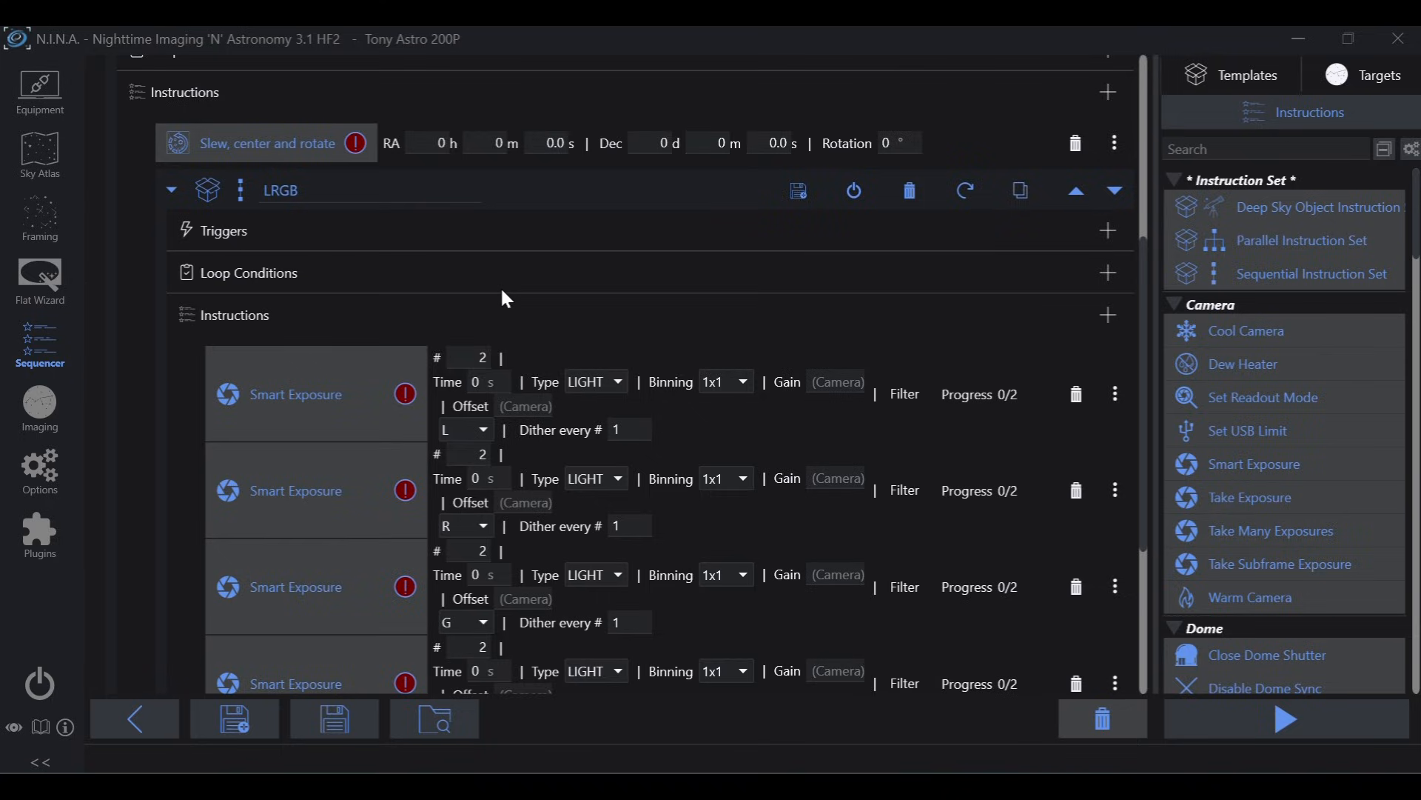
# Collapse the LRGB set and add a Meridian Flip trigger to the M31 set
pyautogui.scroll(-4, 518, 348)
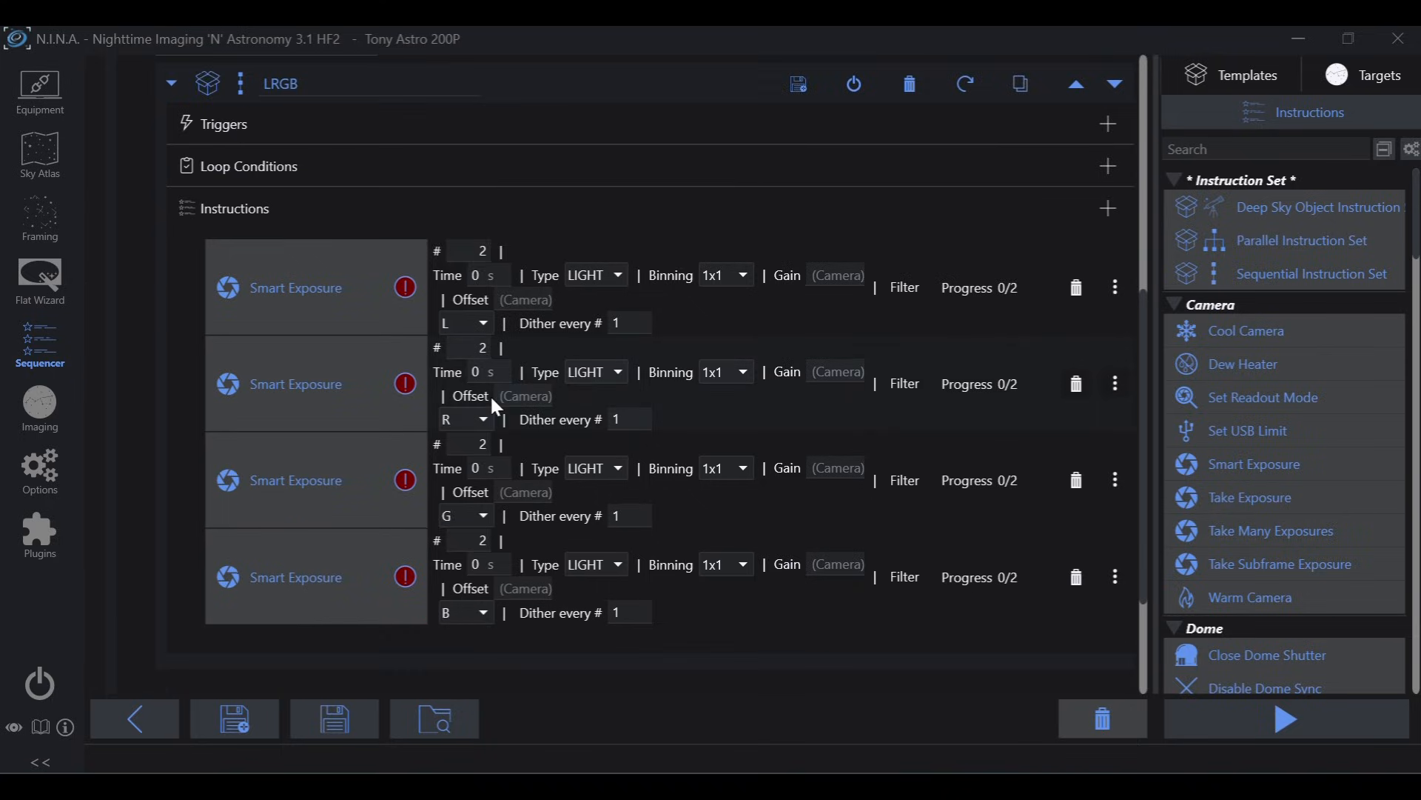
pyautogui.scroll(7, 533, 270)
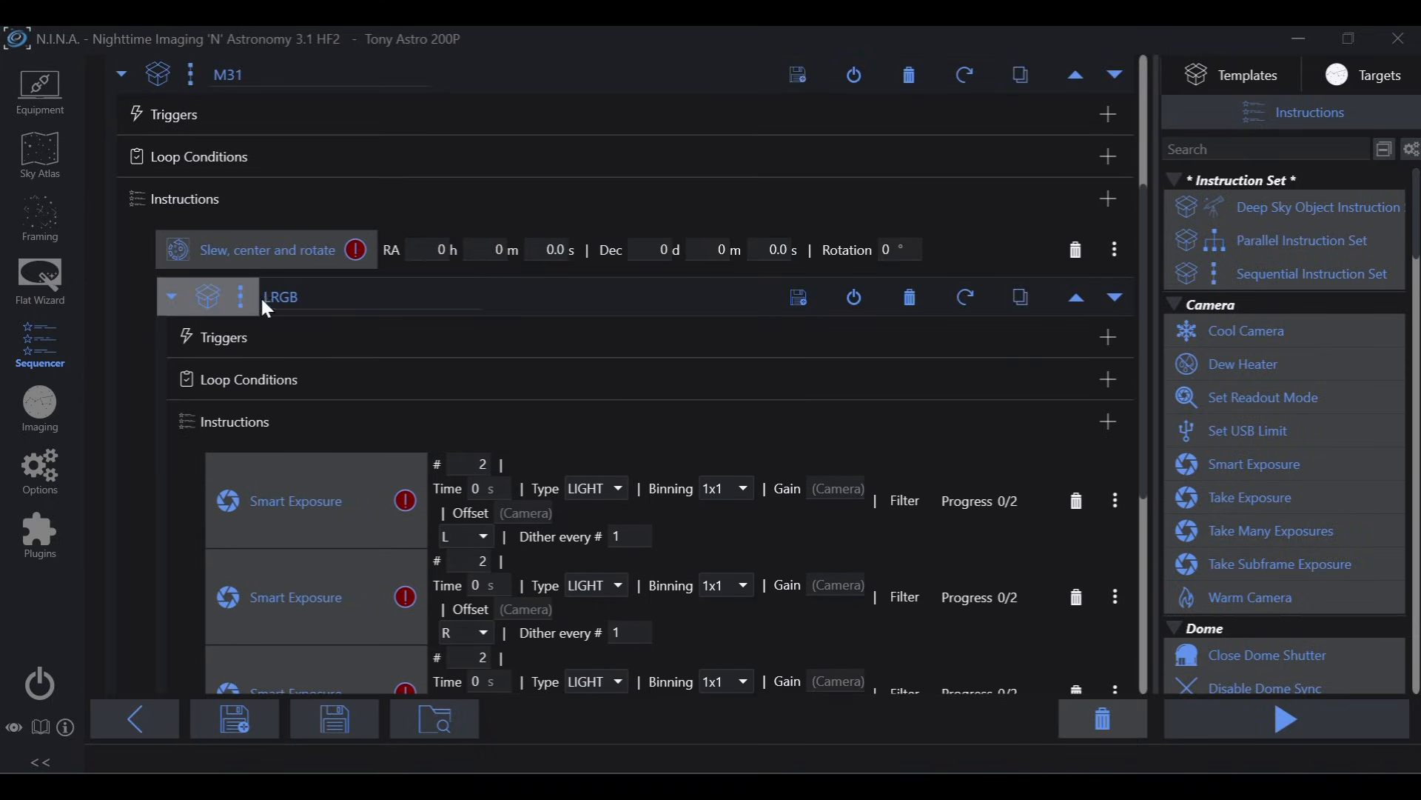
pyautogui.click(169, 298)
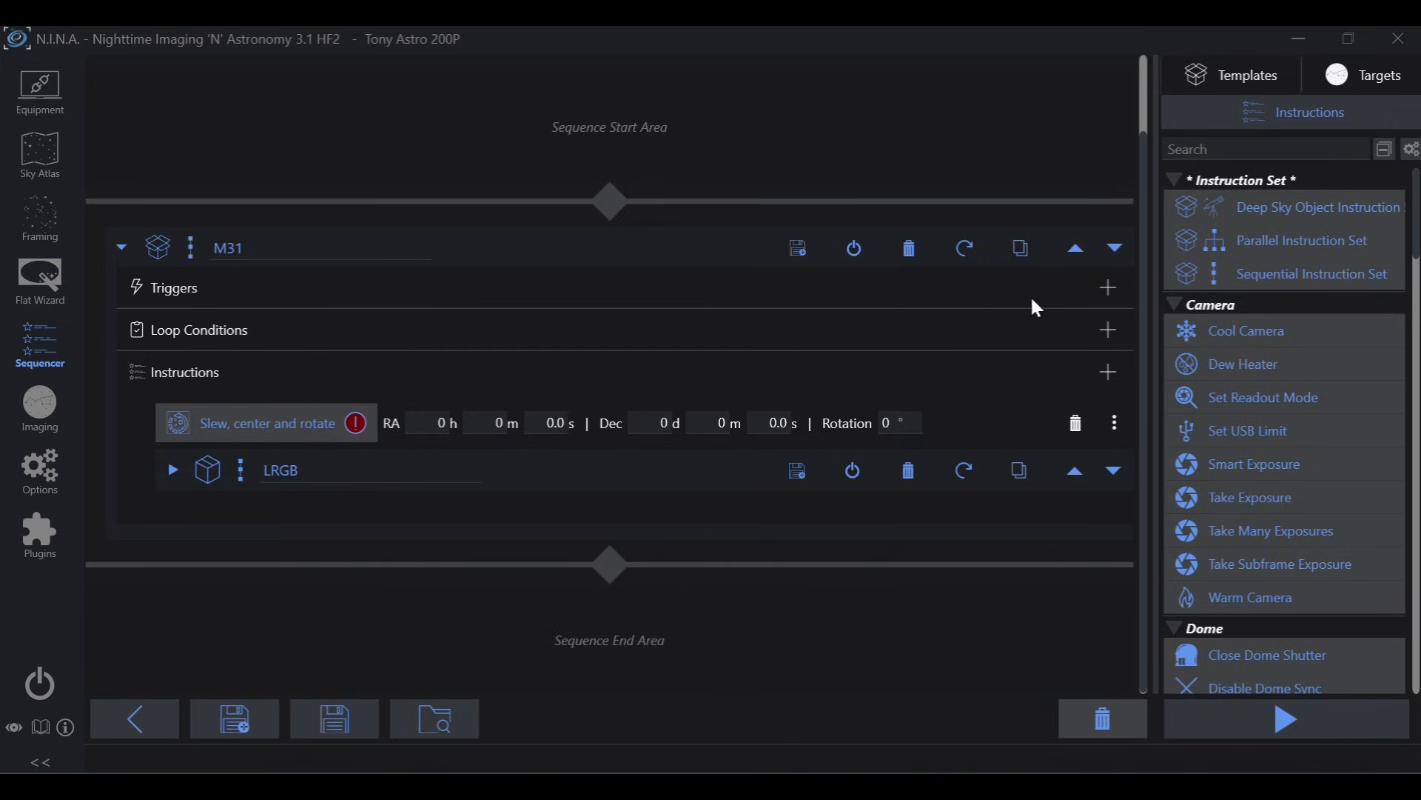
pyautogui.click(1098, 296)
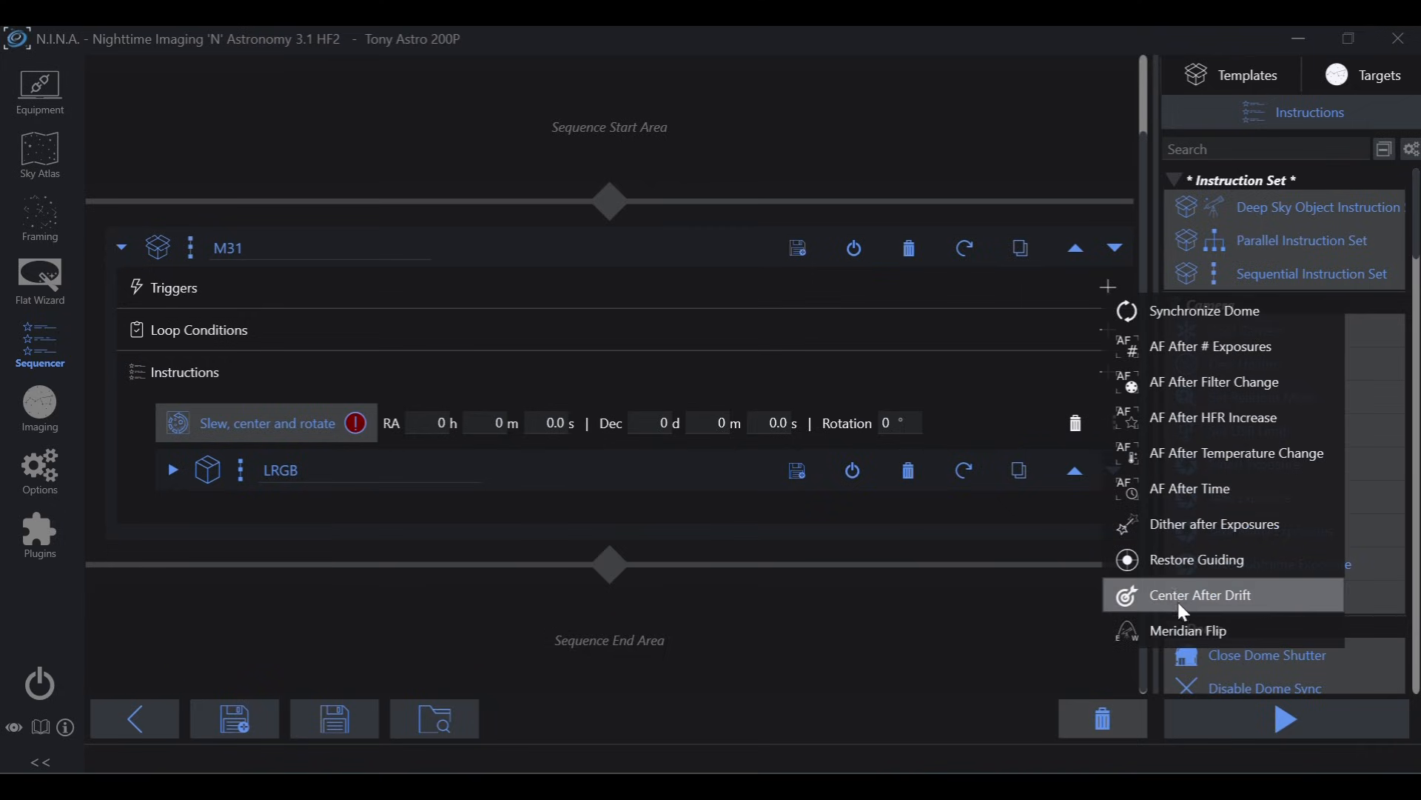
pyautogui.click(1186, 632)
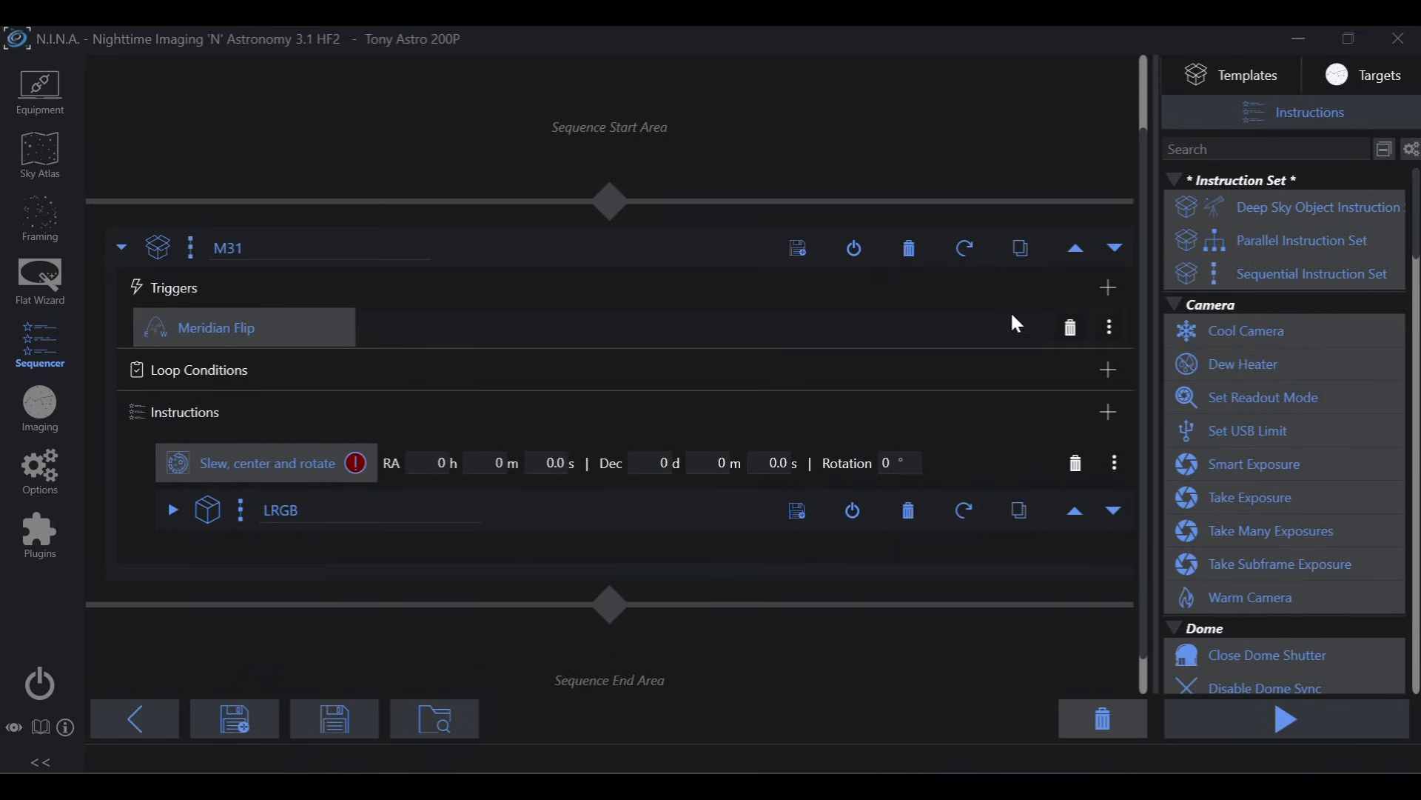
# Add an AF After HFR Increase trigger to the M31 set with its amount set to 10%
pyautogui.click(1116, 289)
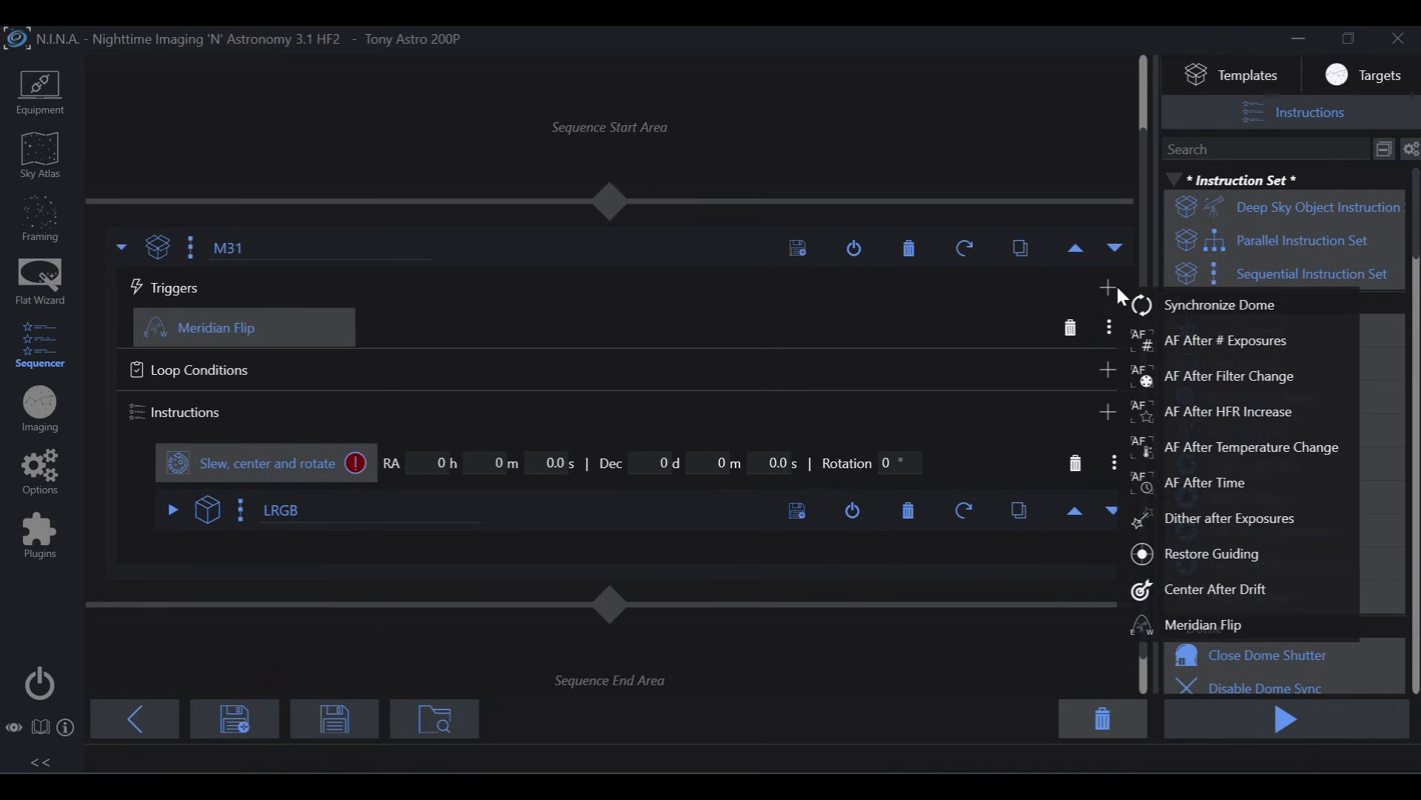
pyautogui.click(1195, 404)
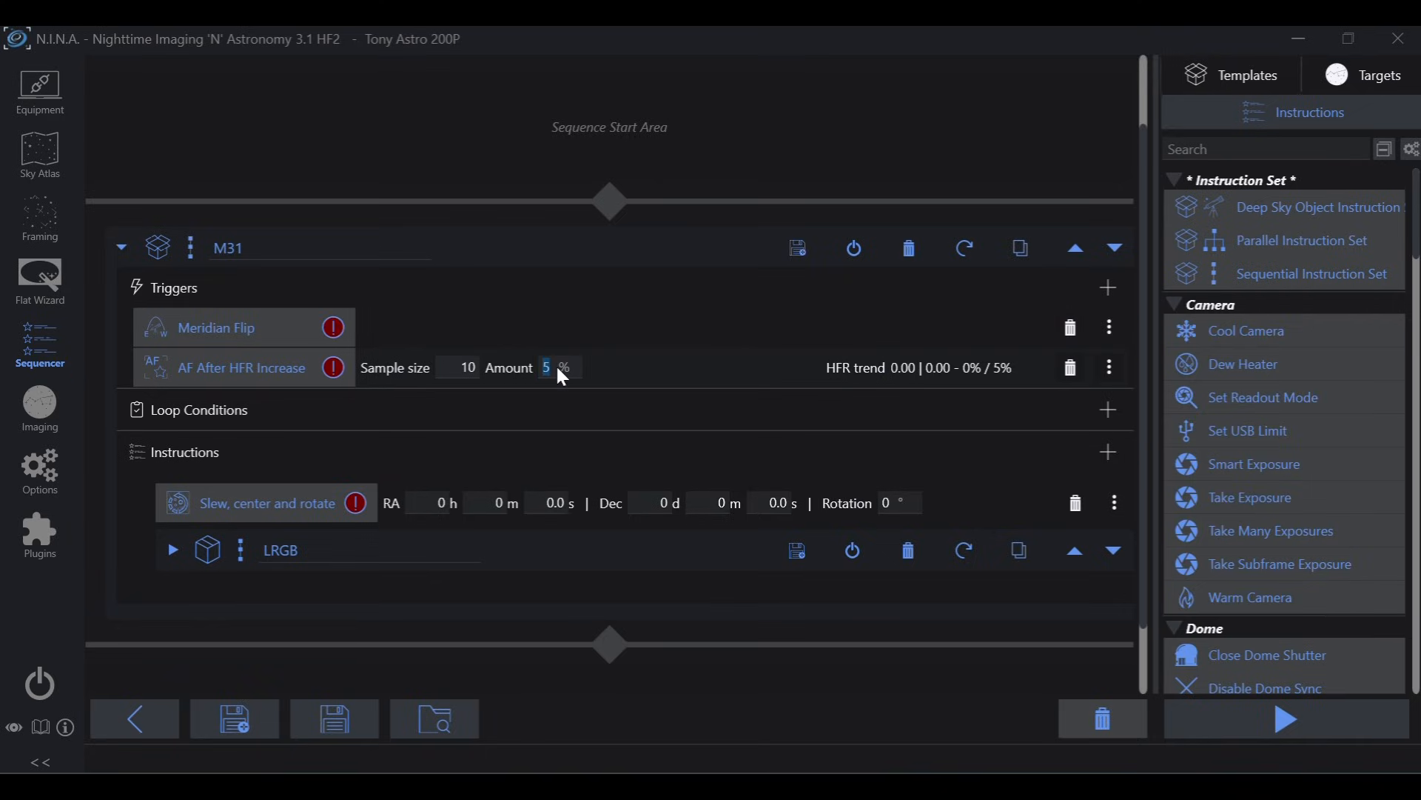
pyautogui.write('10')
pyautogui.click(464, 368)
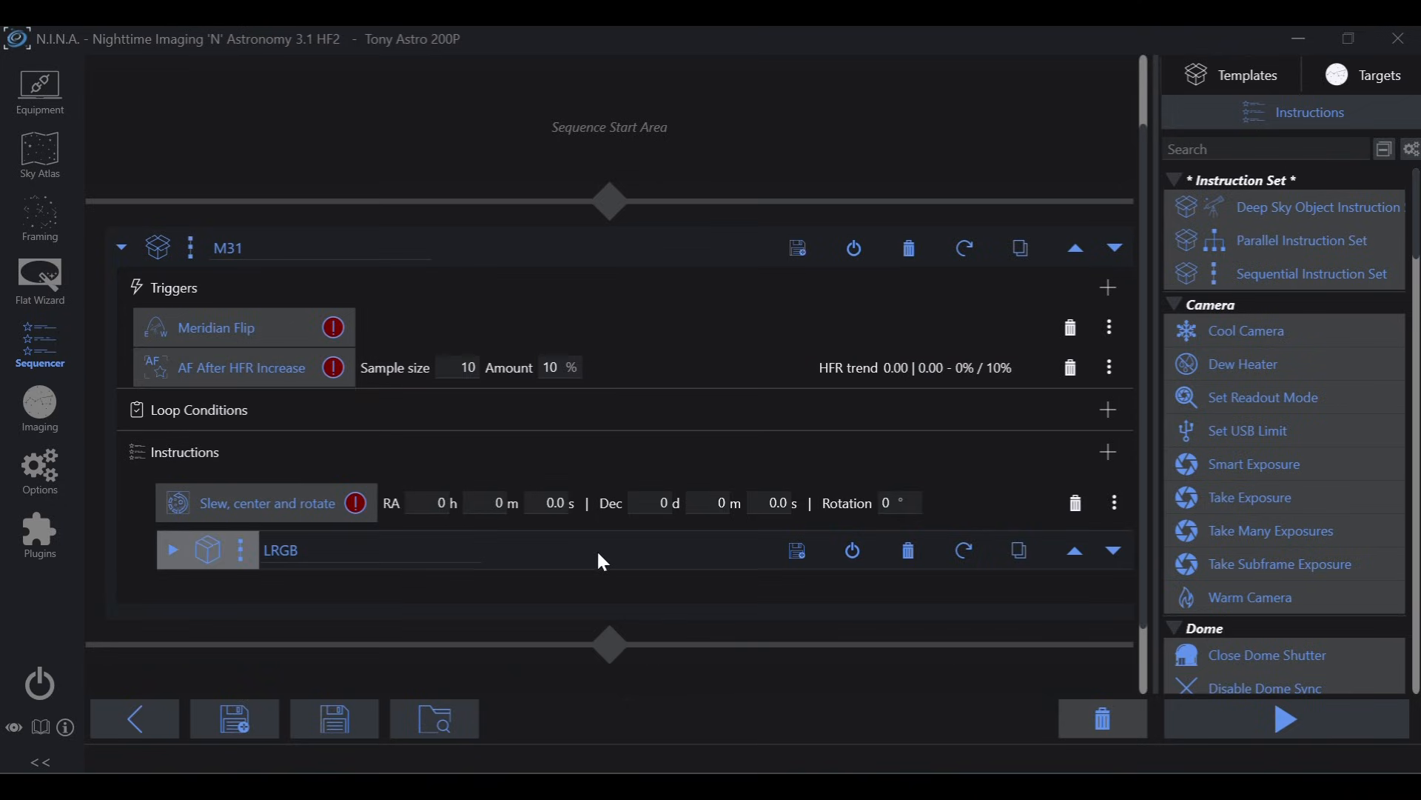
# Add the loop condition Loop until Altitude Below to the M31 set
pyautogui.scroll(-2, 597, 549)
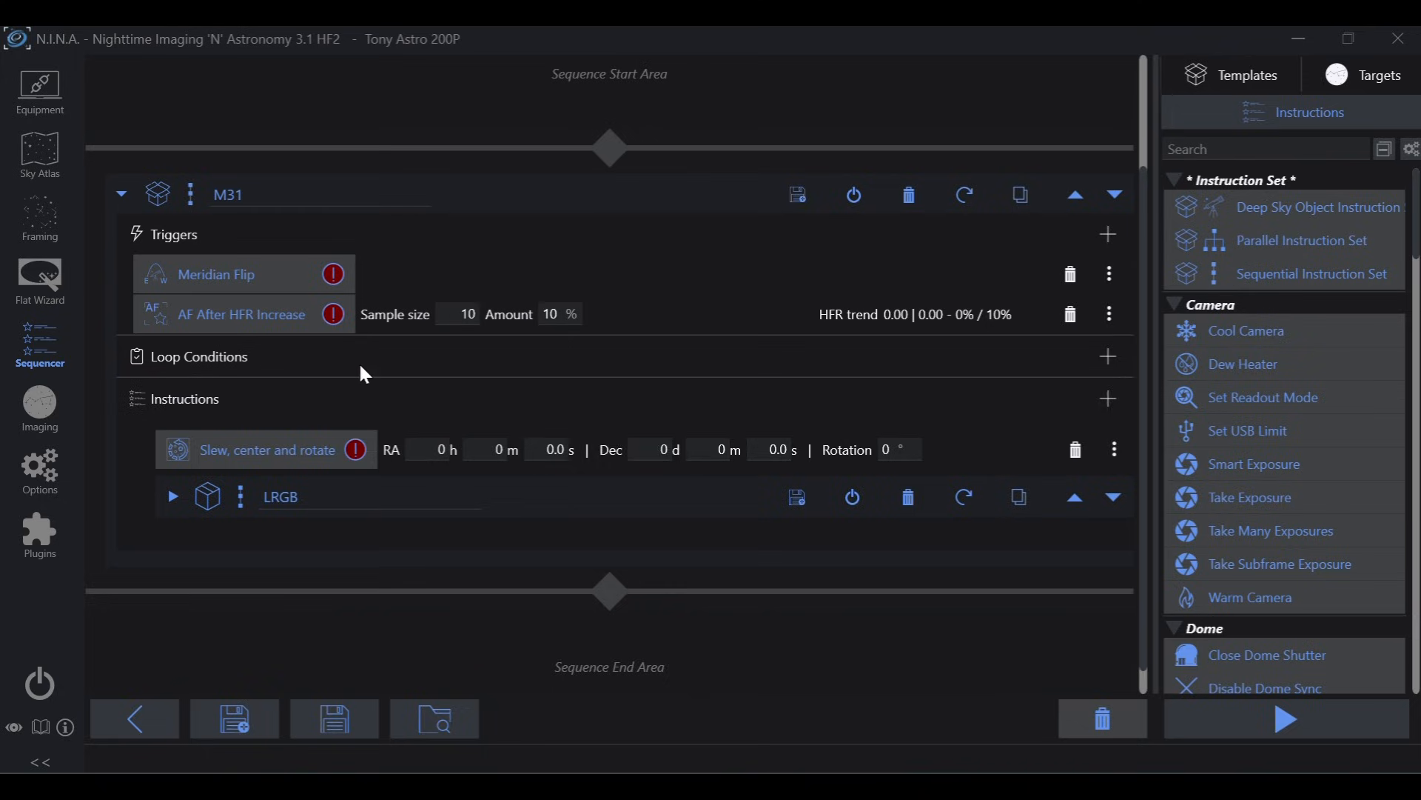
pyautogui.click(1108, 357)
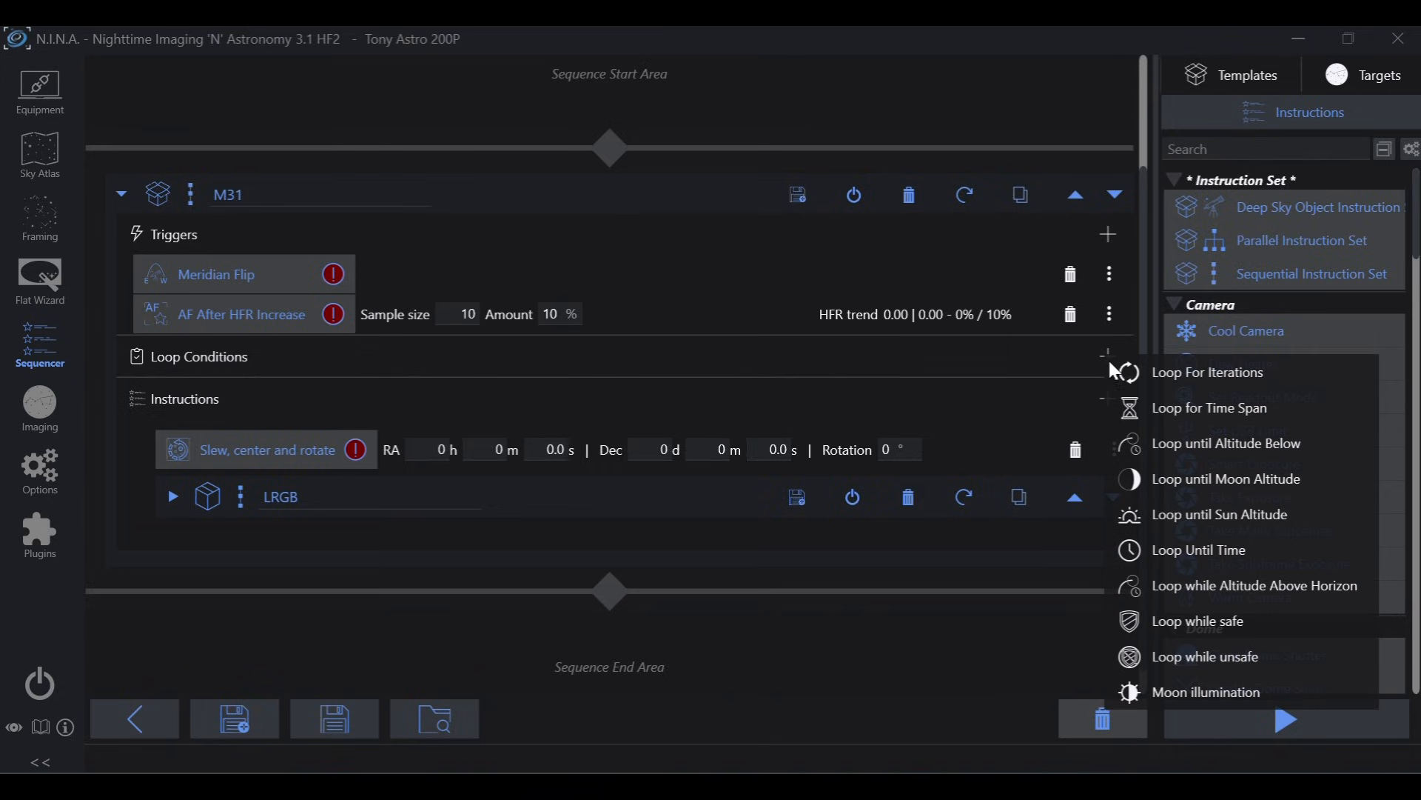
pyautogui.click(1214, 444)
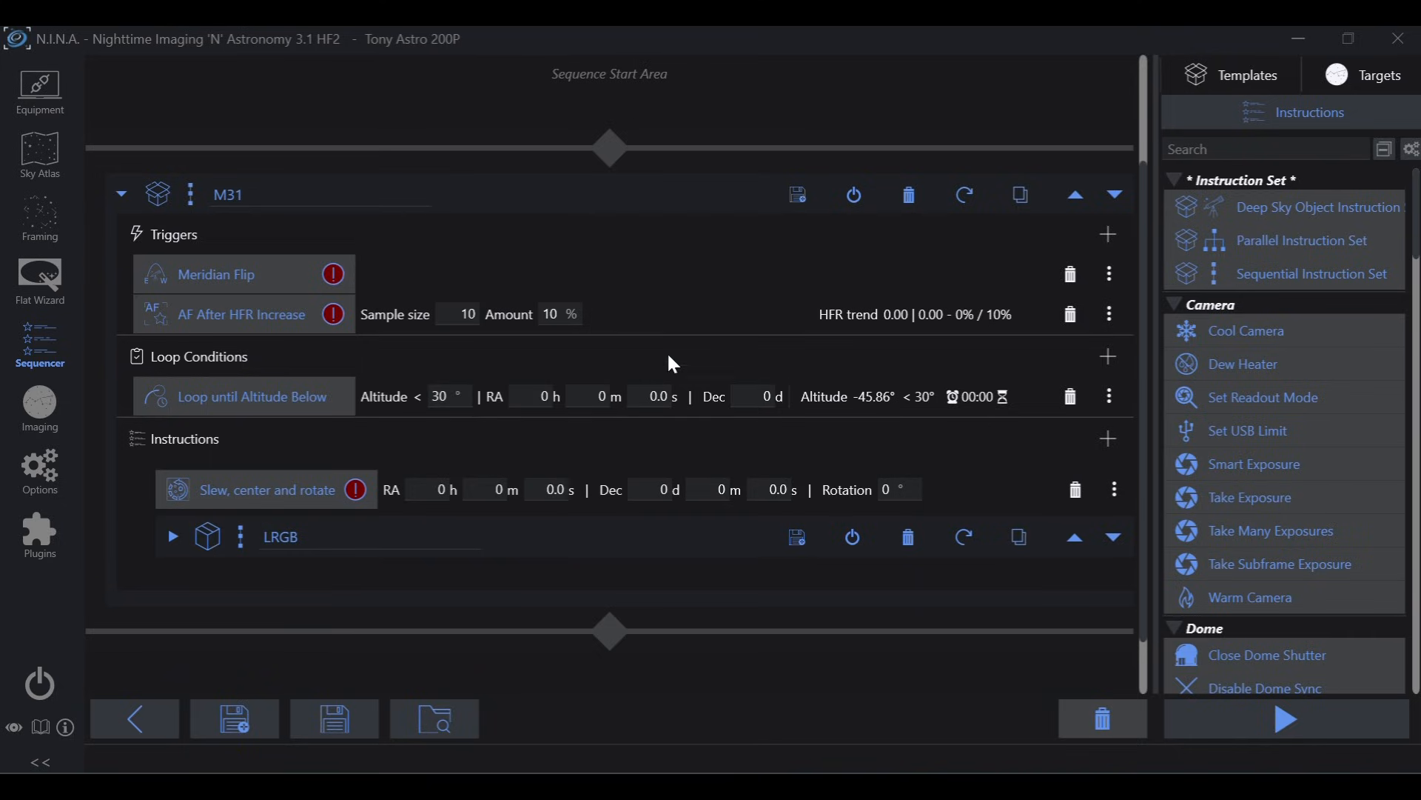
# Move the LRGB set out of M31 and place it directly after the collapsed M31 set at the same level
pyautogui.scroll(-1, 678, 320)
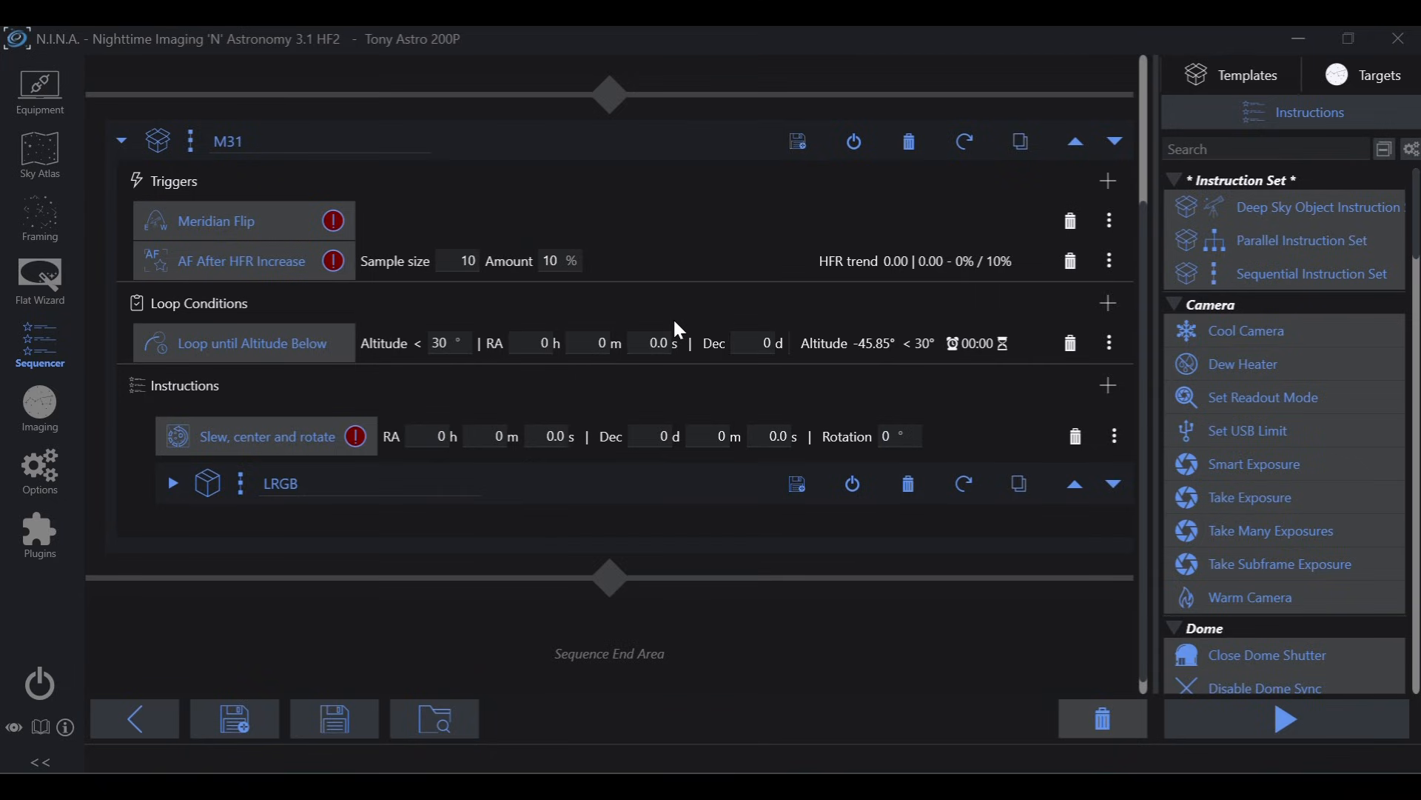
pyautogui.moveTo(700, 481); pyautogui.dragTo(667, 118)
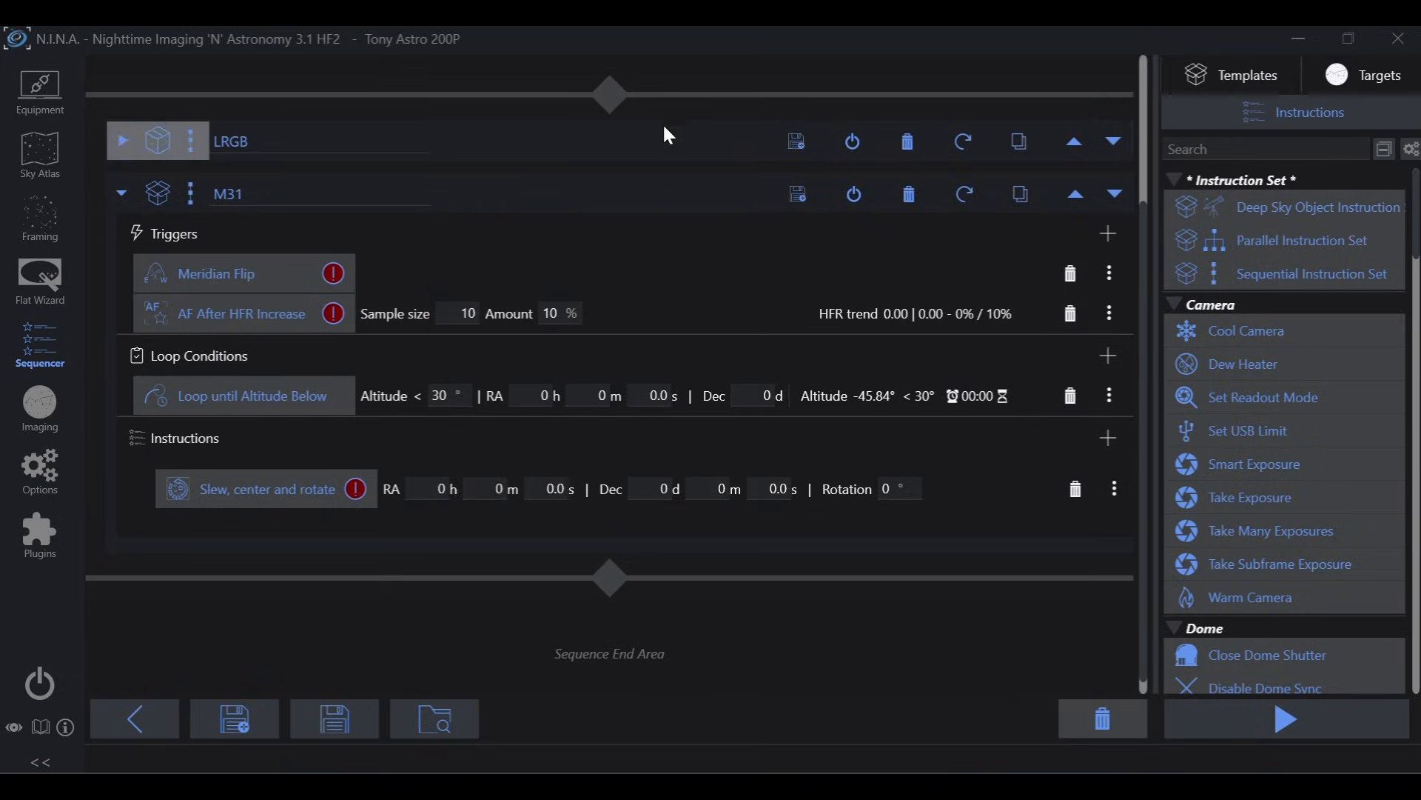
pyautogui.click(131, 202)
pyautogui.moveTo(516, 330); pyautogui.dragTo(597, 404)
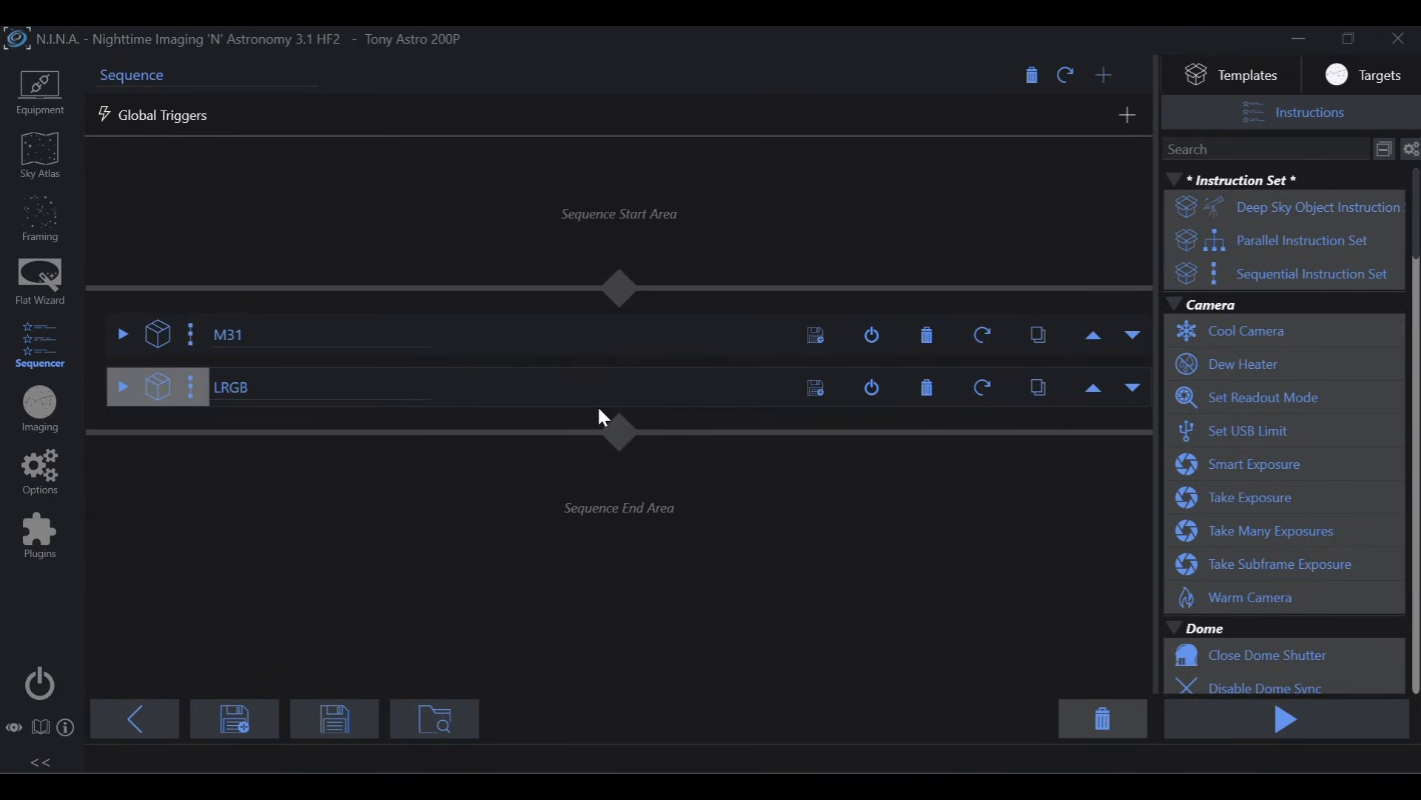
# Expand the separate M31 and LRGB sets and examine their triggers, loop conditions and the warning on Slew, center and rotate
pyautogui.click(120, 335)
pyautogui.scroll(-5, 213, 256)
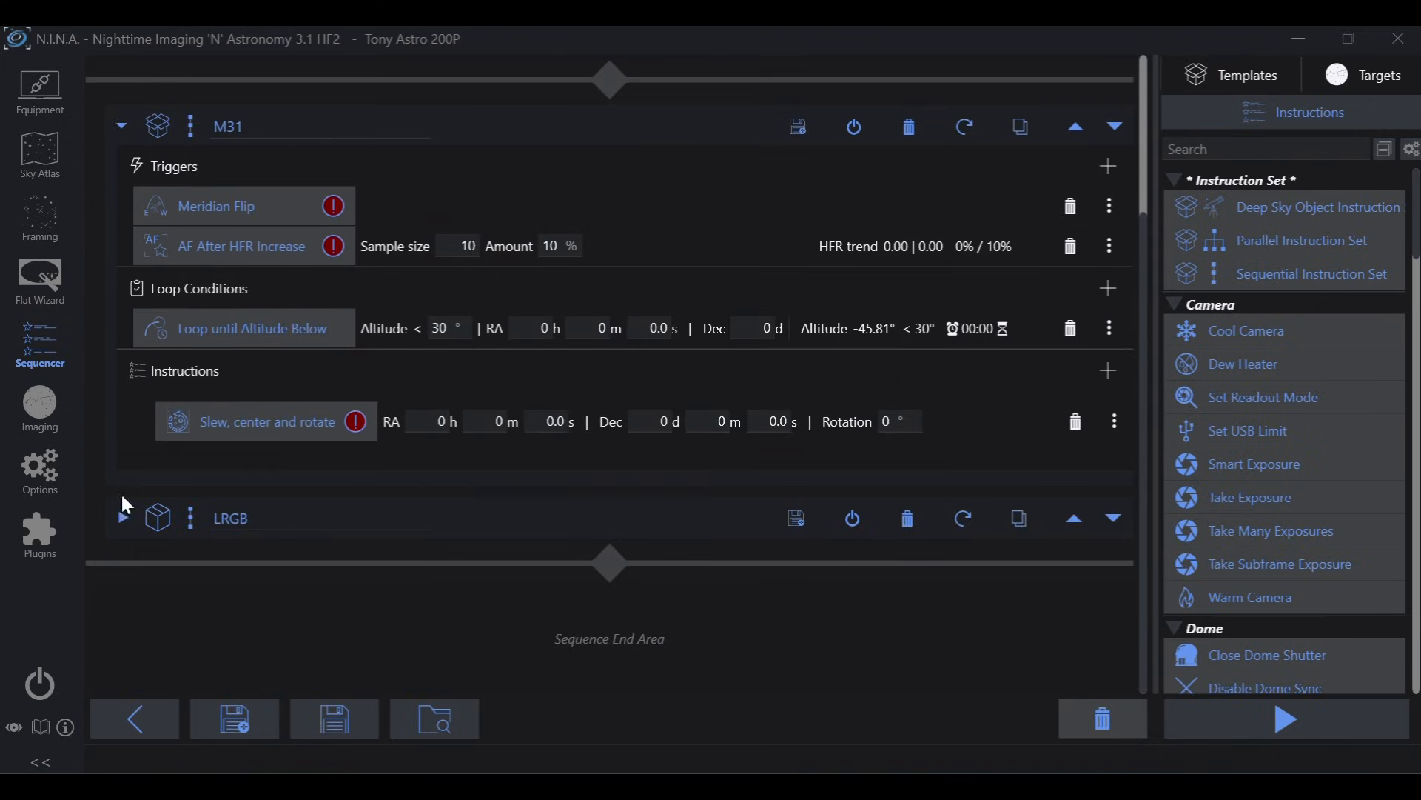
pyautogui.click(126, 518)
pyautogui.scroll(-4, 611, 443)
pyautogui.scroll(3, 620, 436)
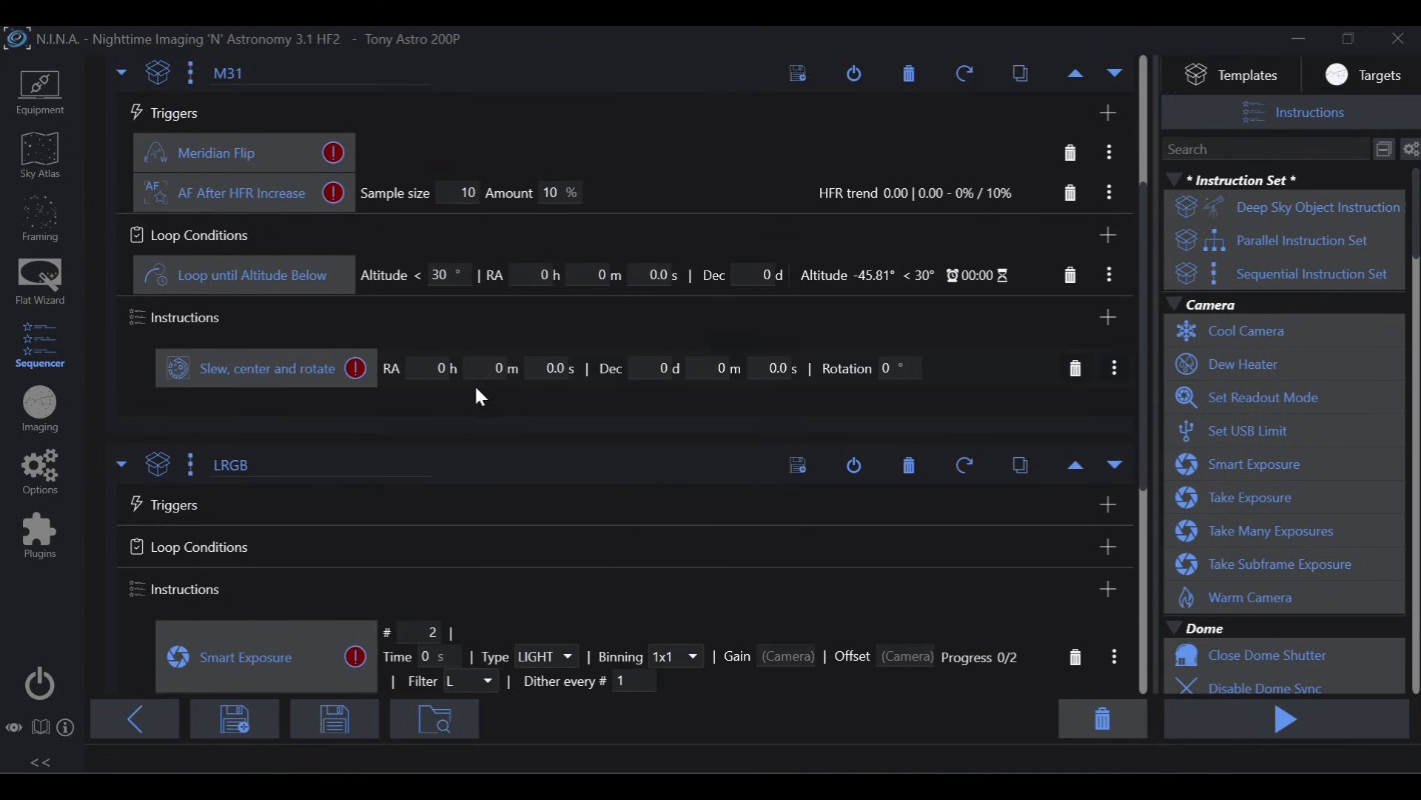
pyautogui.scroll(2, 476, 389)
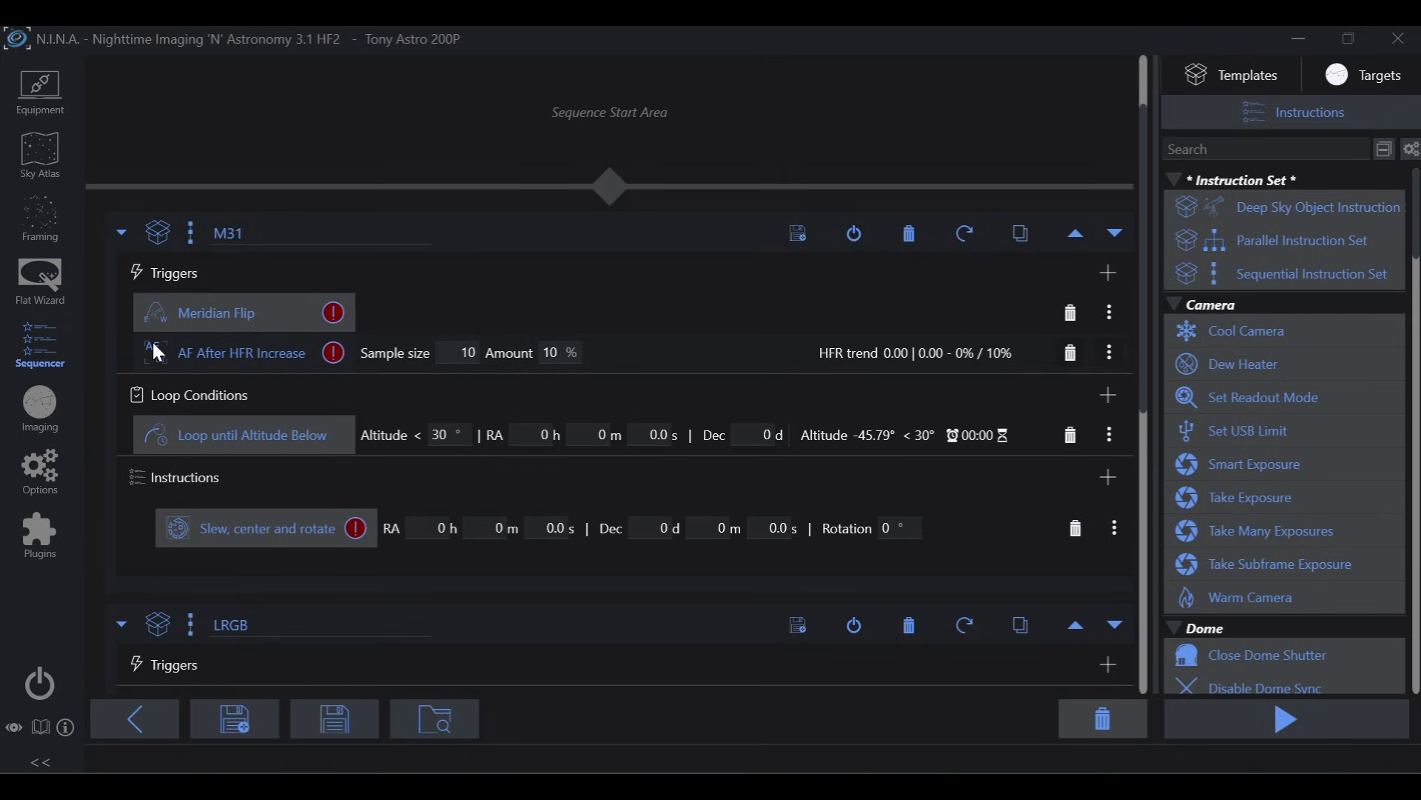
pyautogui.scroll(-3, 256, 353)
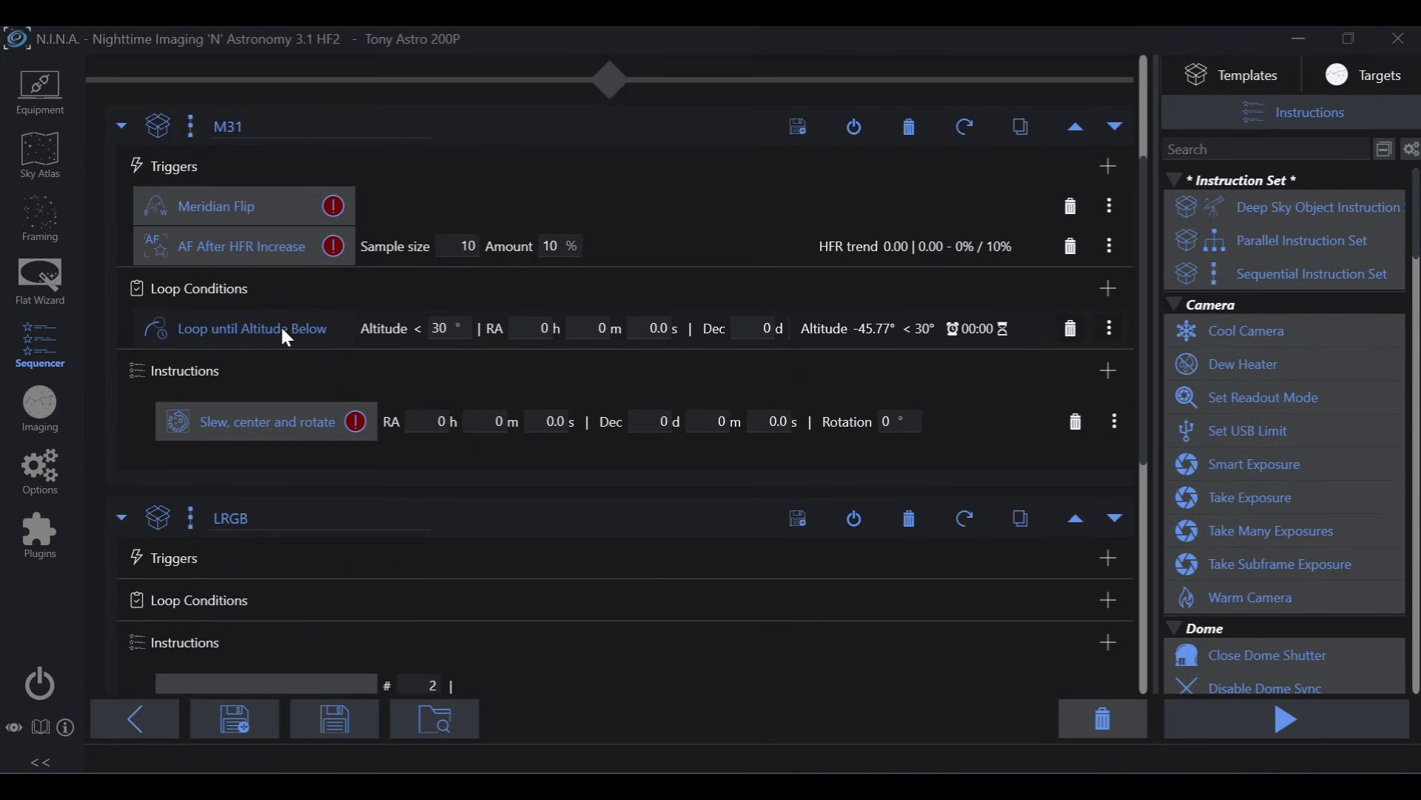
pyautogui.scroll(-6, 285, 325)
pyautogui.moveTo(355, 219)
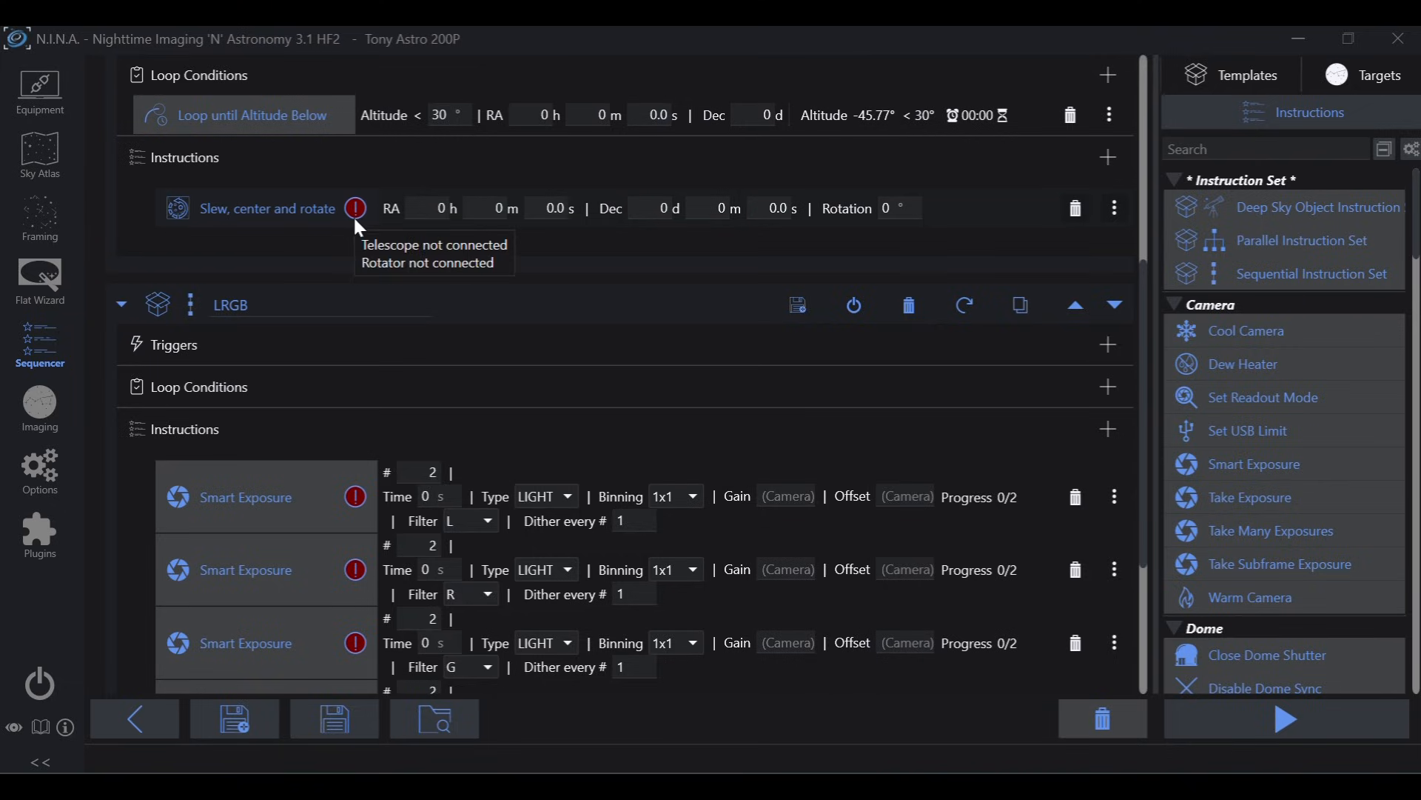
pyautogui.click(350, 215)
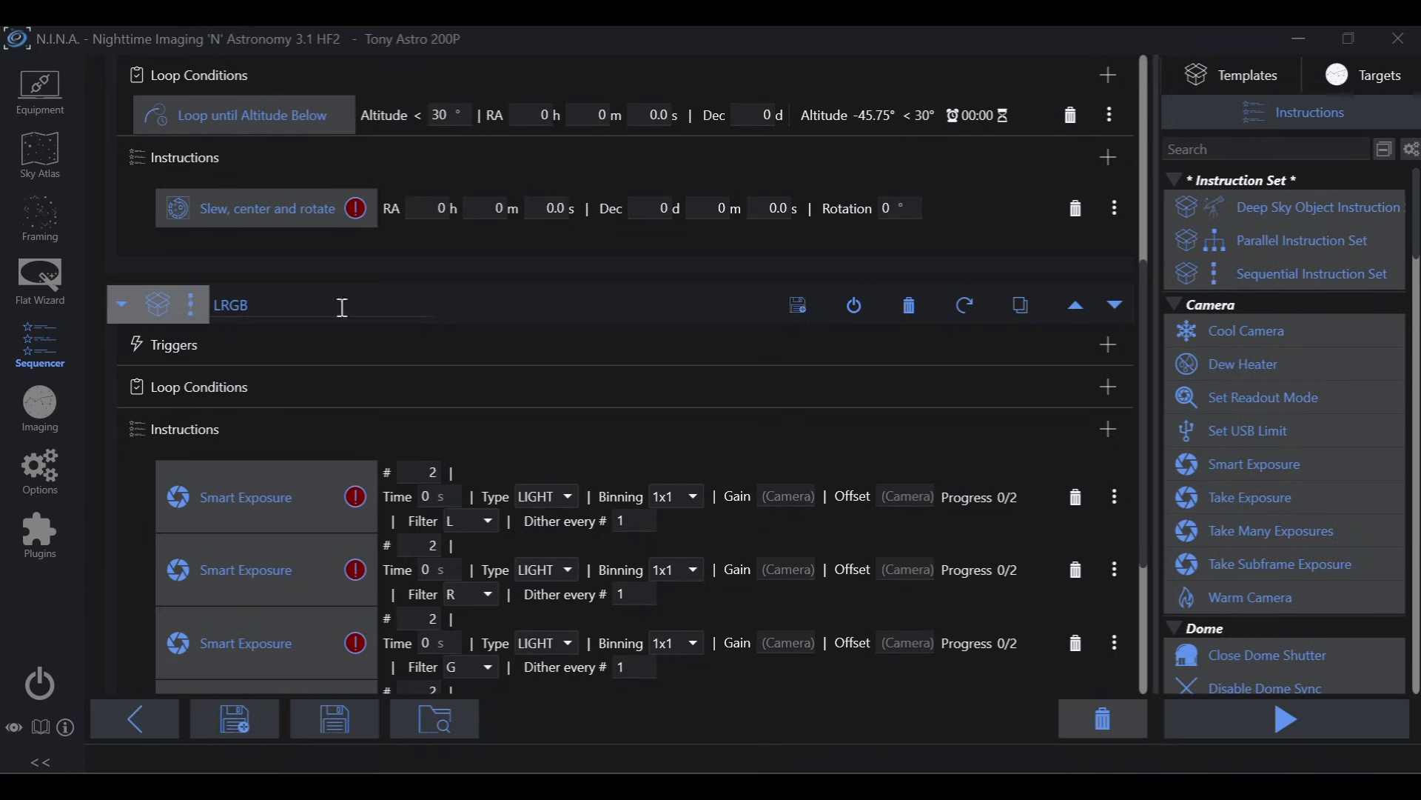
# Compare M31's triggers and altitude loop condition with the LRGB set's own triggers, loop conditions and Smart Exposures
pyautogui.scroll(3, 385, 334)
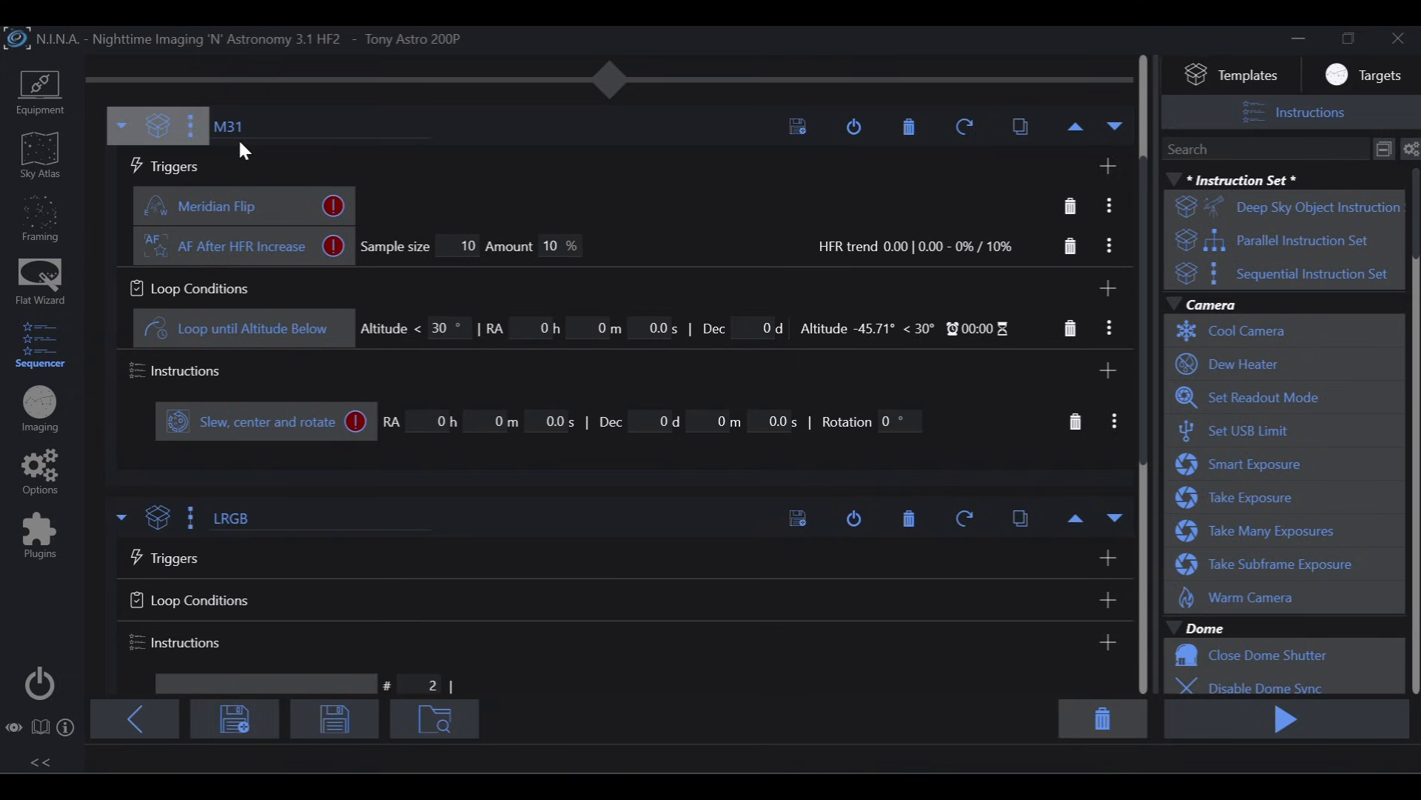
pyautogui.scroll(-5, 383, 224)
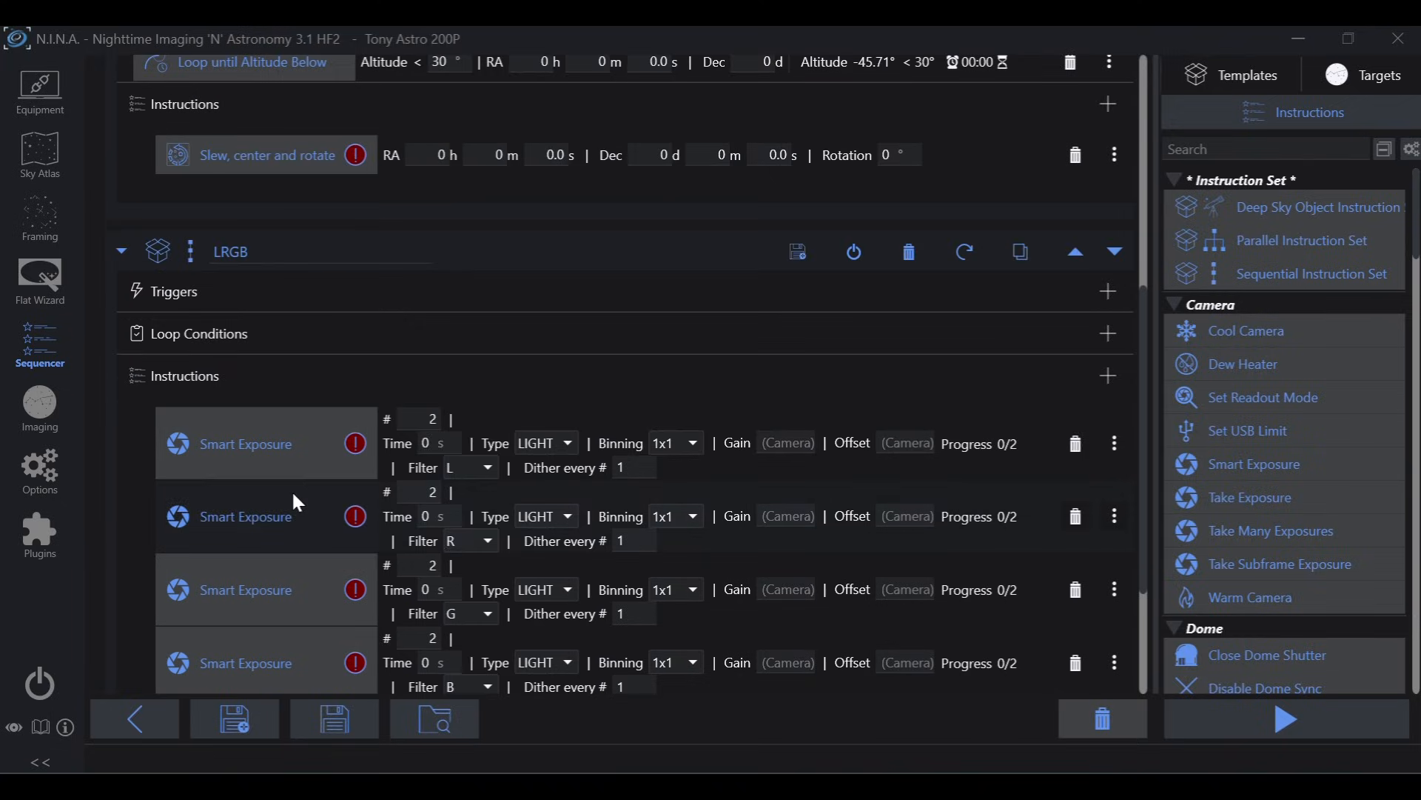
pyautogui.scroll(-2, 285, 498)
pyautogui.scroll(7, 303, 491)
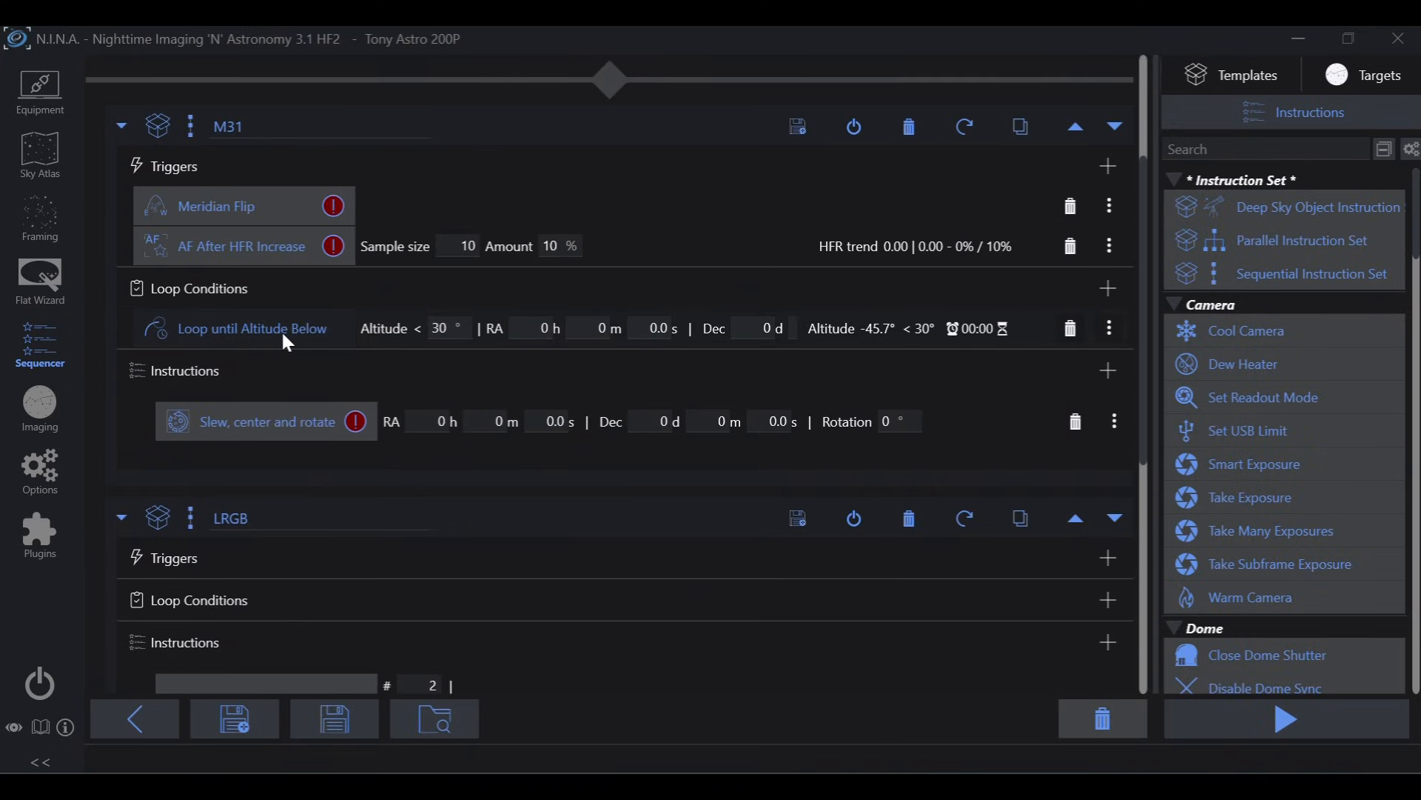
pyautogui.scroll(-3, 281, 330)
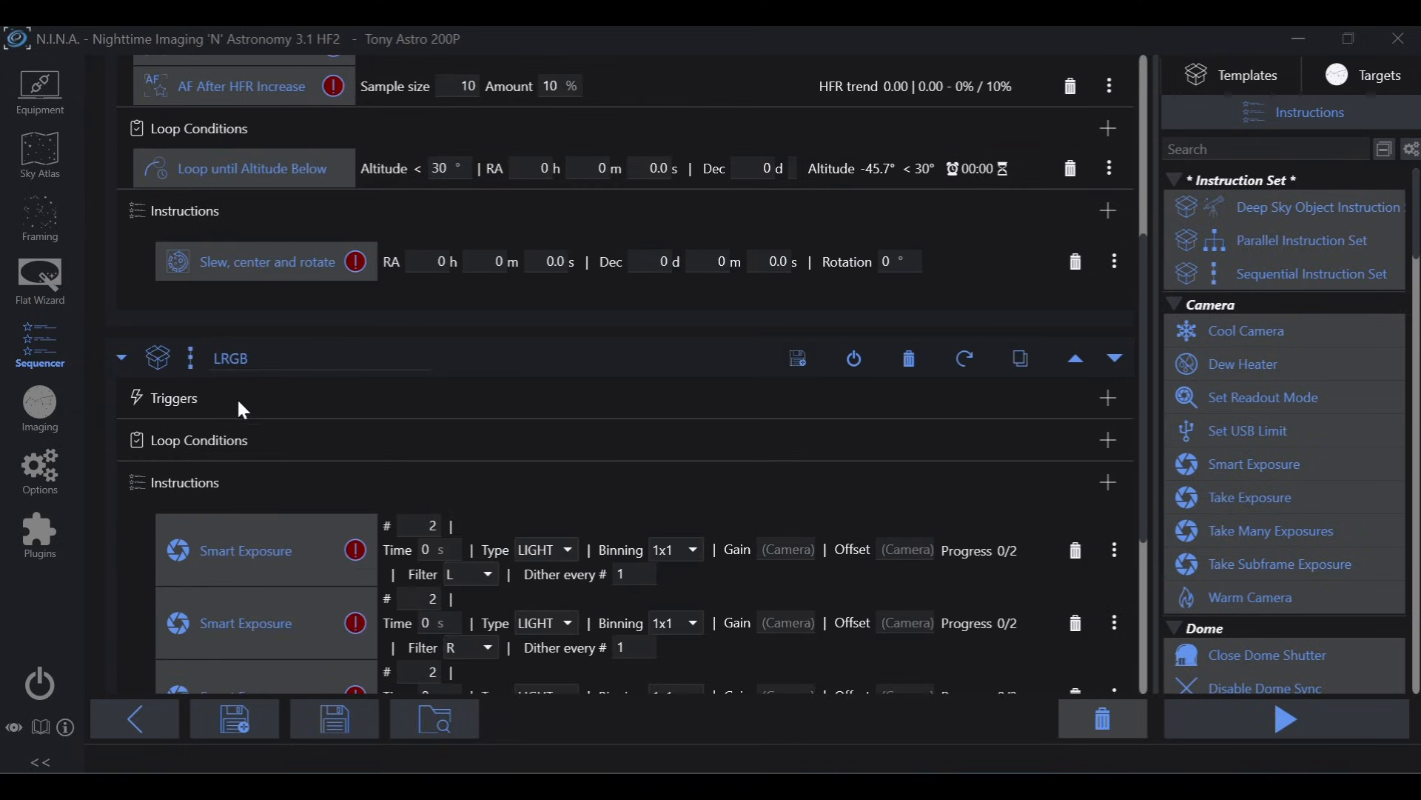
pyautogui.scroll(3, 412, 472)
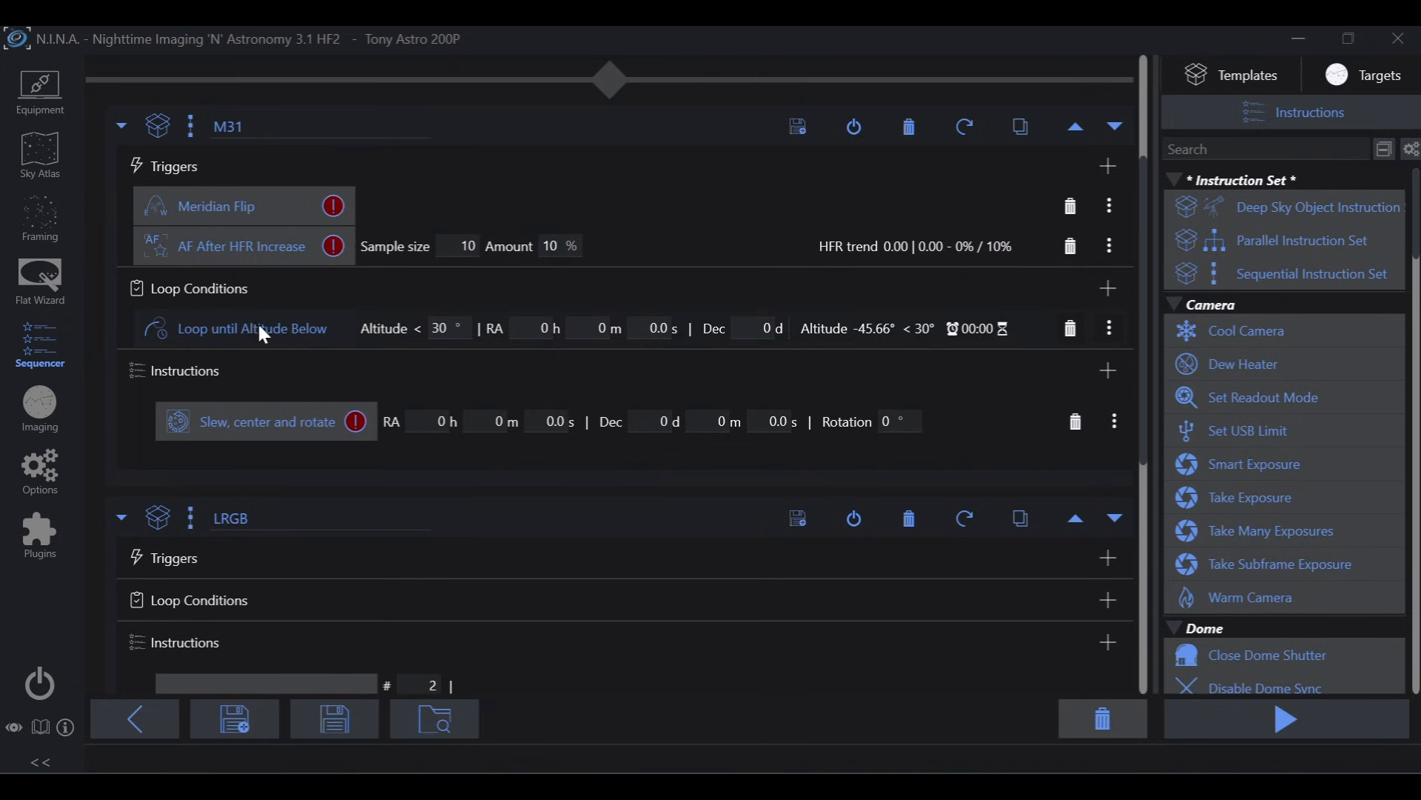
pyautogui.scroll(-4, 255, 327)
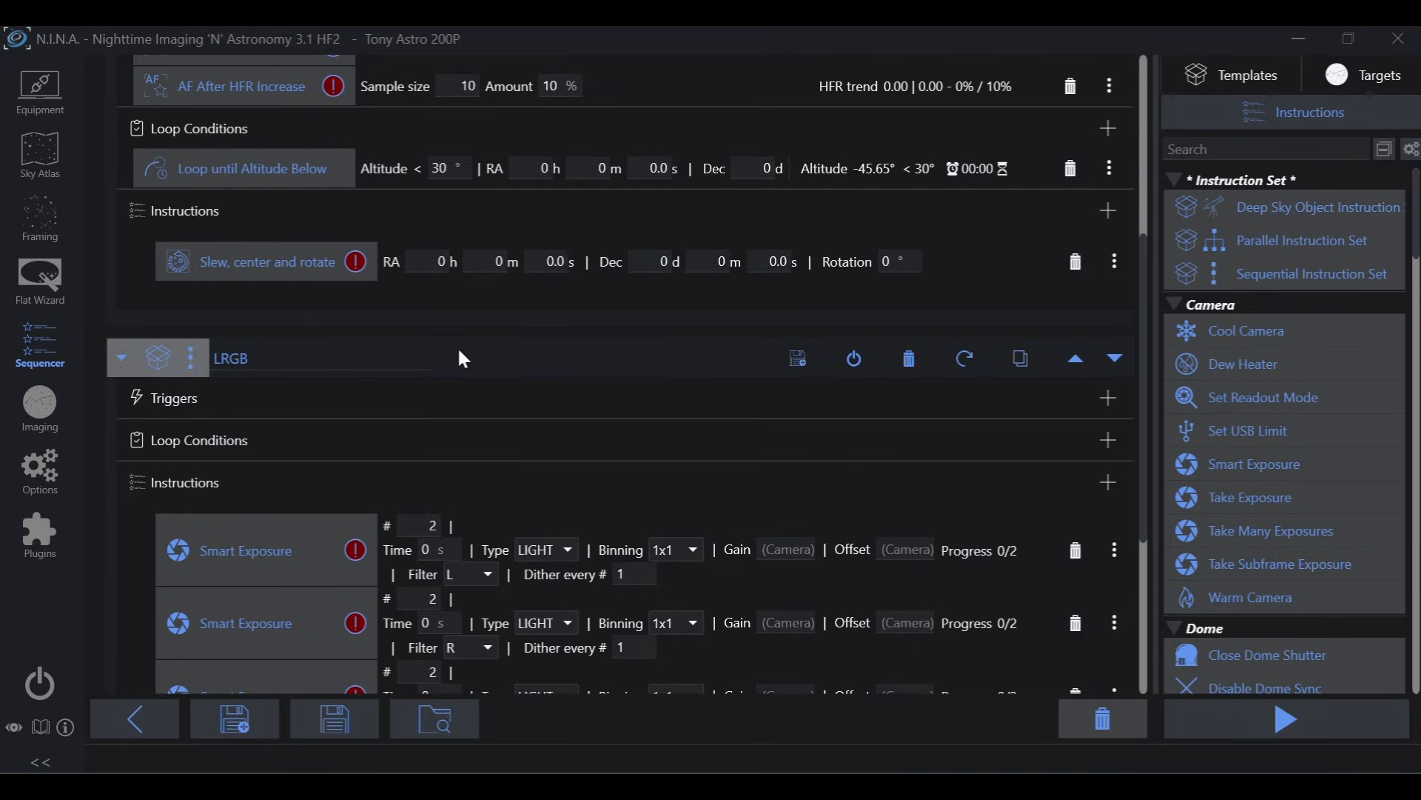
pyautogui.scroll(5, 474, 359)
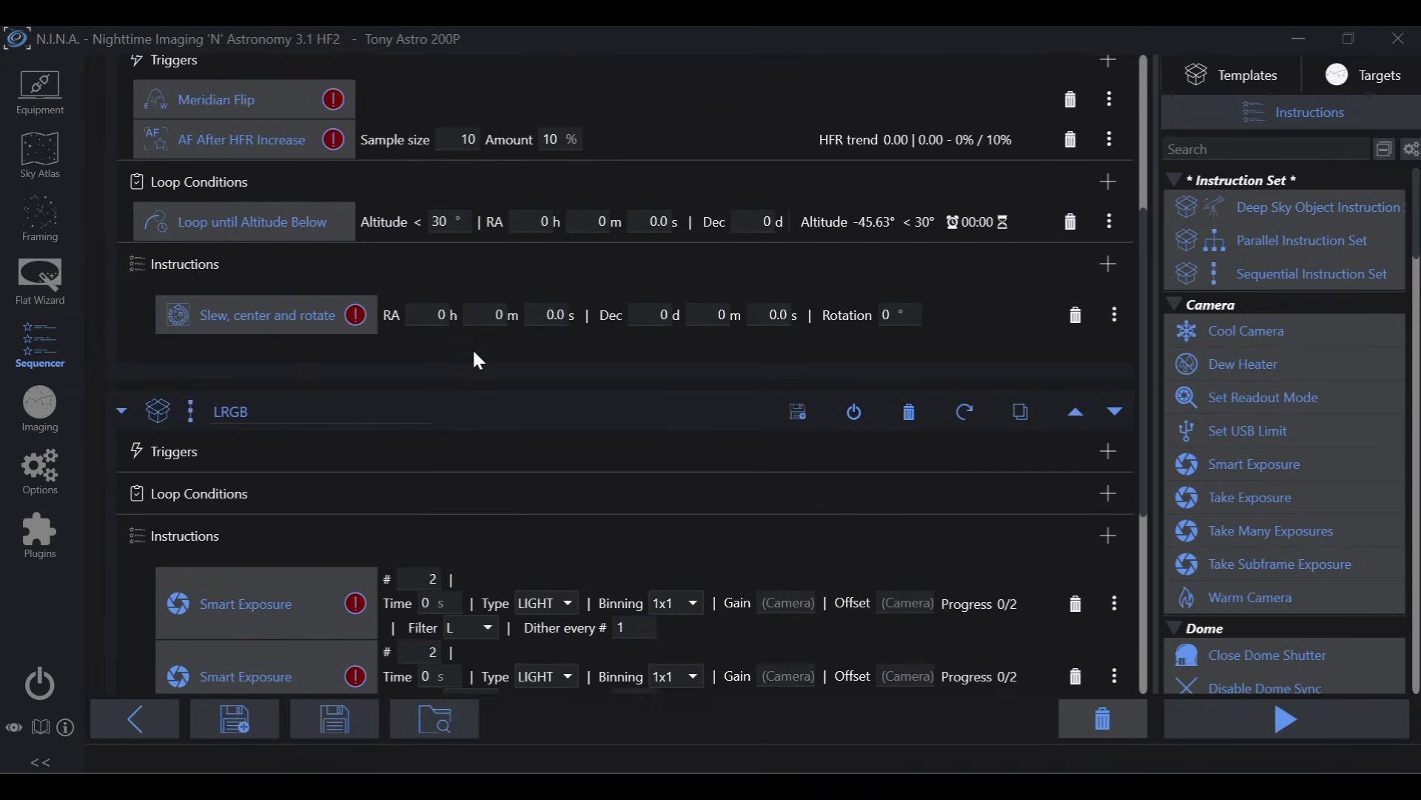
pyautogui.scroll(-5, 526, 423)
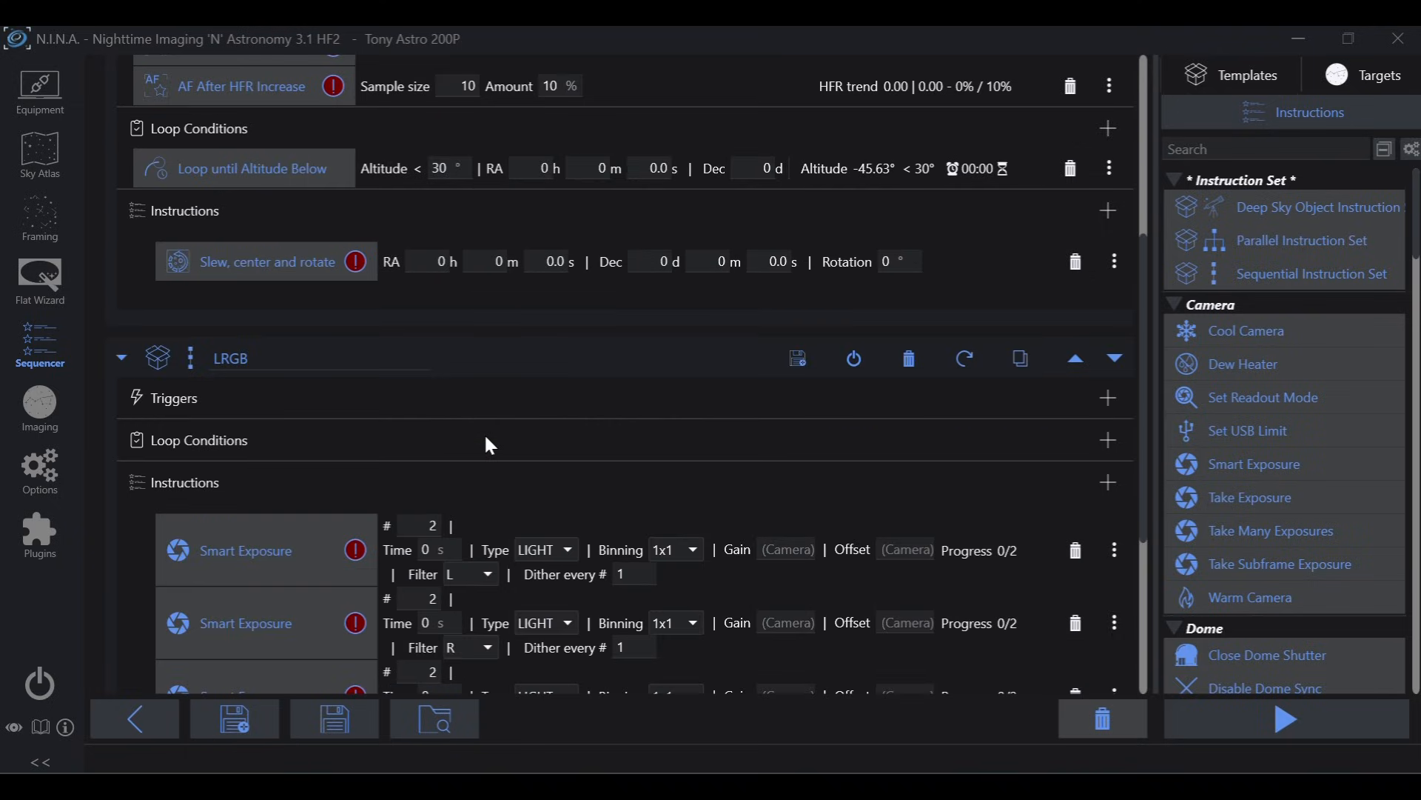
pyautogui.scroll(-5, 486, 439)
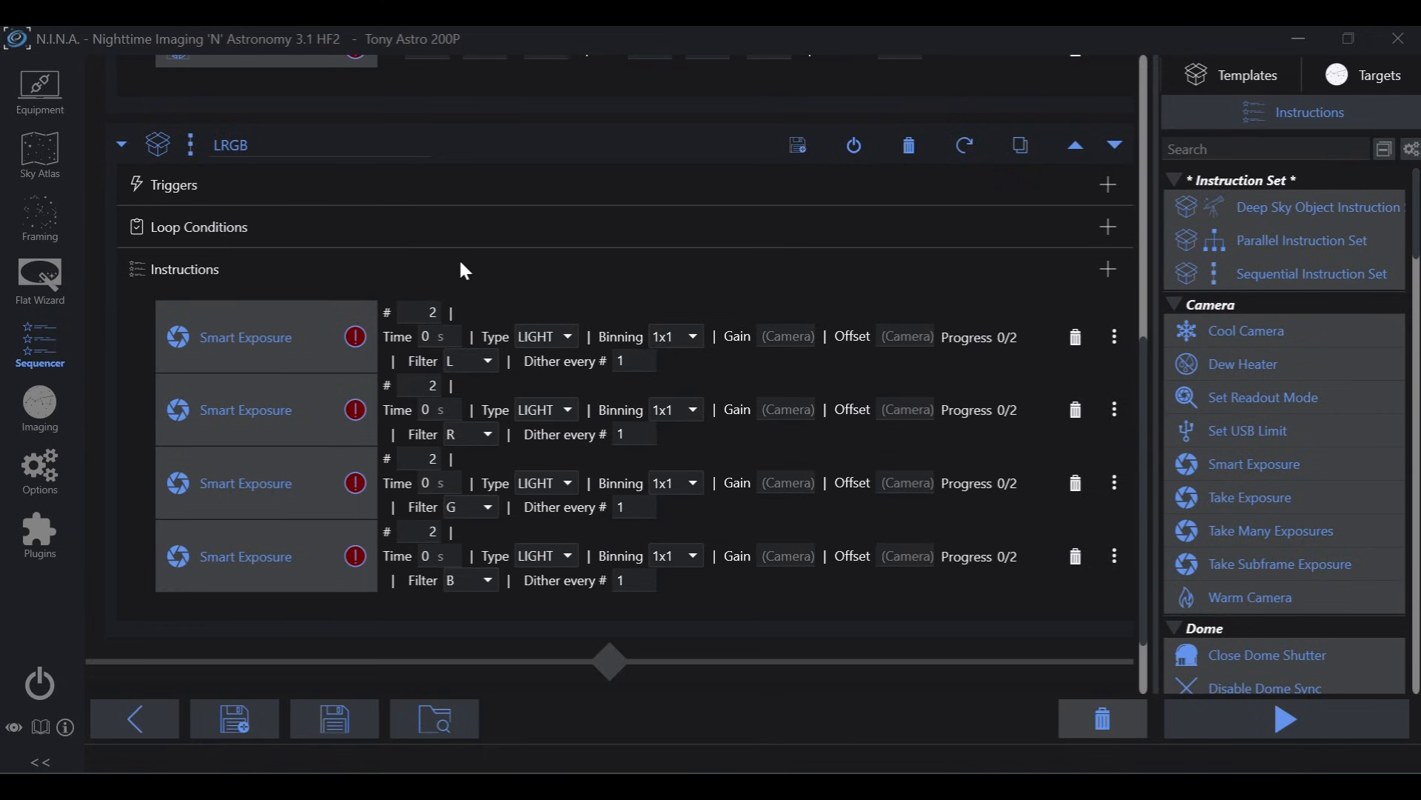
pyautogui.scroll(4, 460, 265)
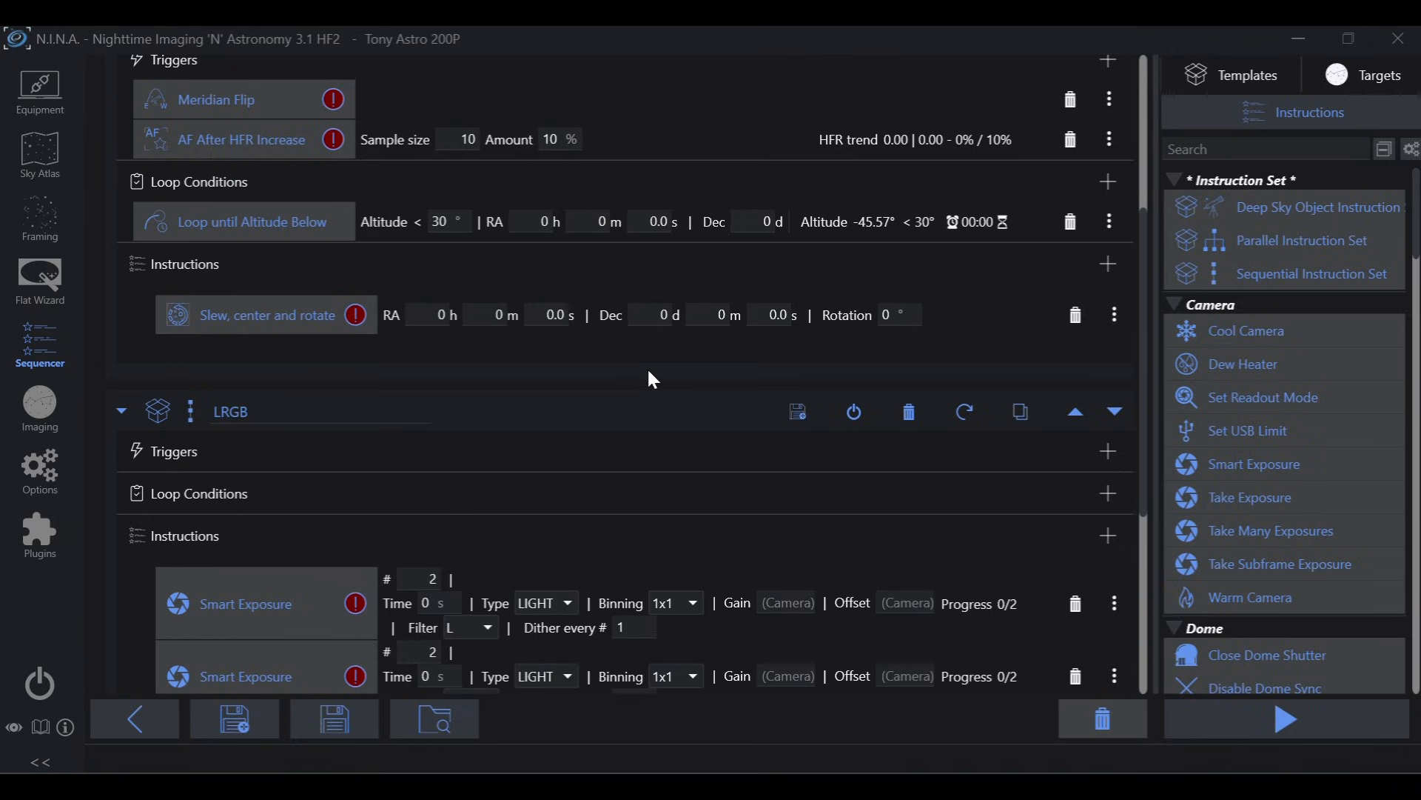
pyautogui.scroll(2, 649, 373)
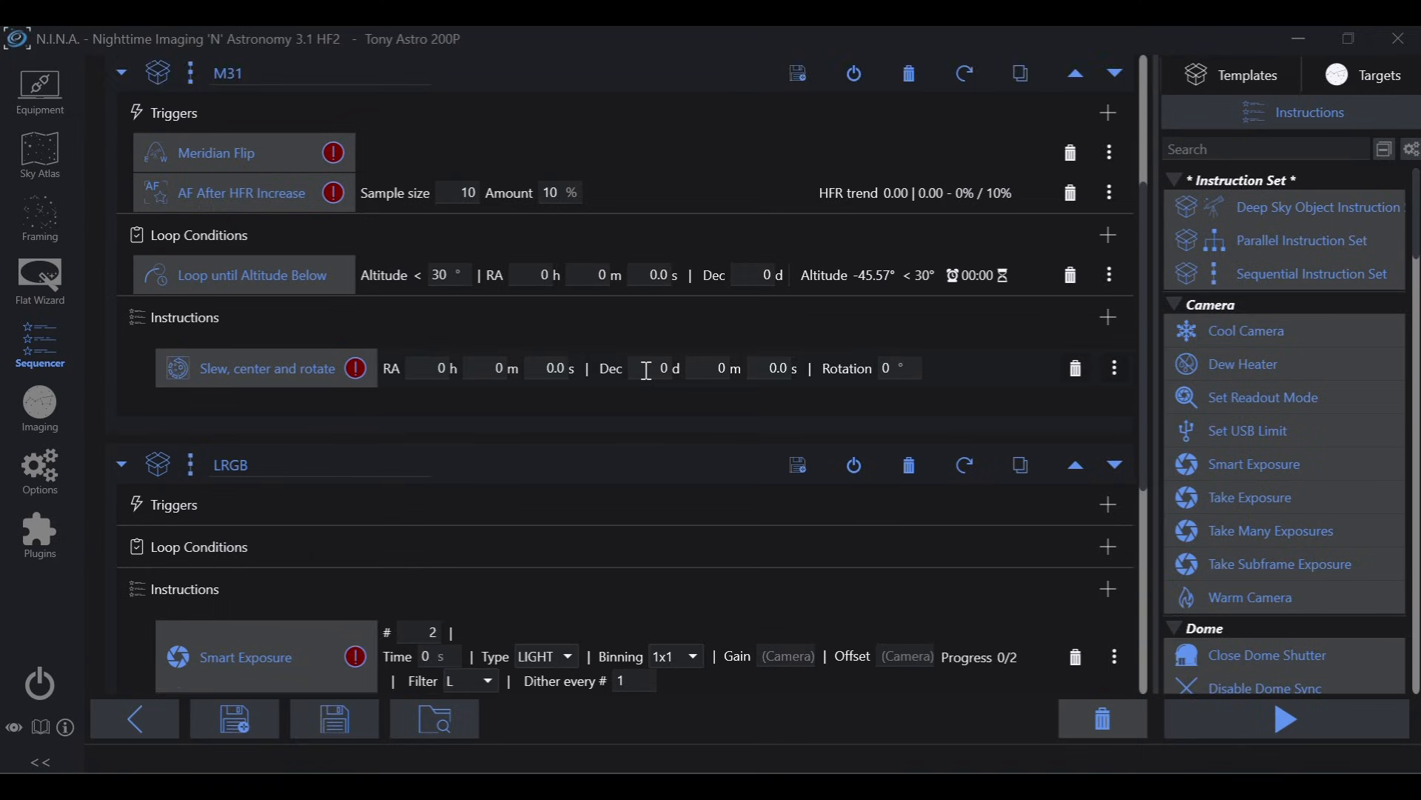
# Move the LRGB set back into M31 below Slew, center and rotate, and collapse it
pyautogui.moveTo(570, 524)
pyautogui.mouseDown()
pyautogui.moveTo(625, 513)
pyautogui.moveTo(661, 453)
pyautogui.moveTo(663, 472)
pyautogui.mouseUp()
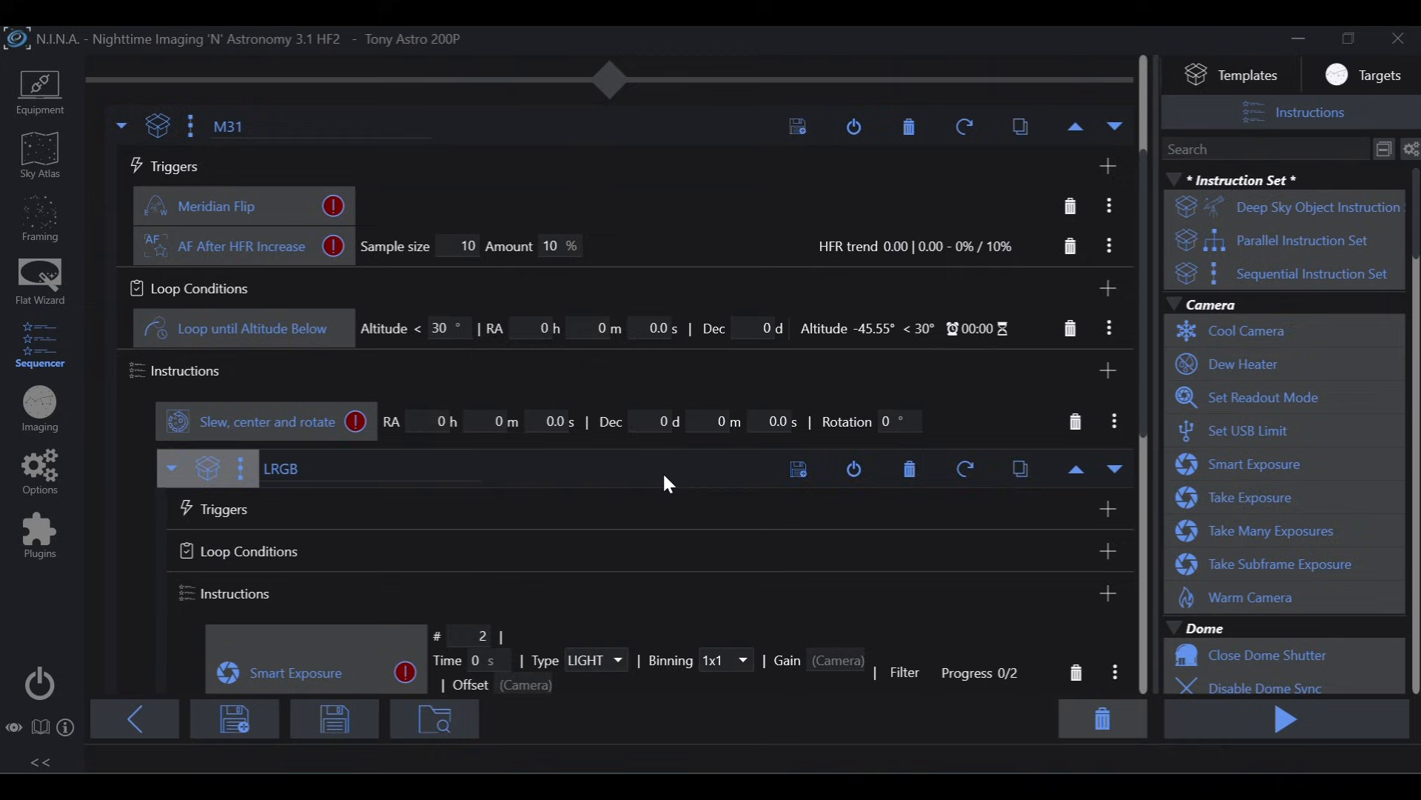
pyautogui.click(175, 468)
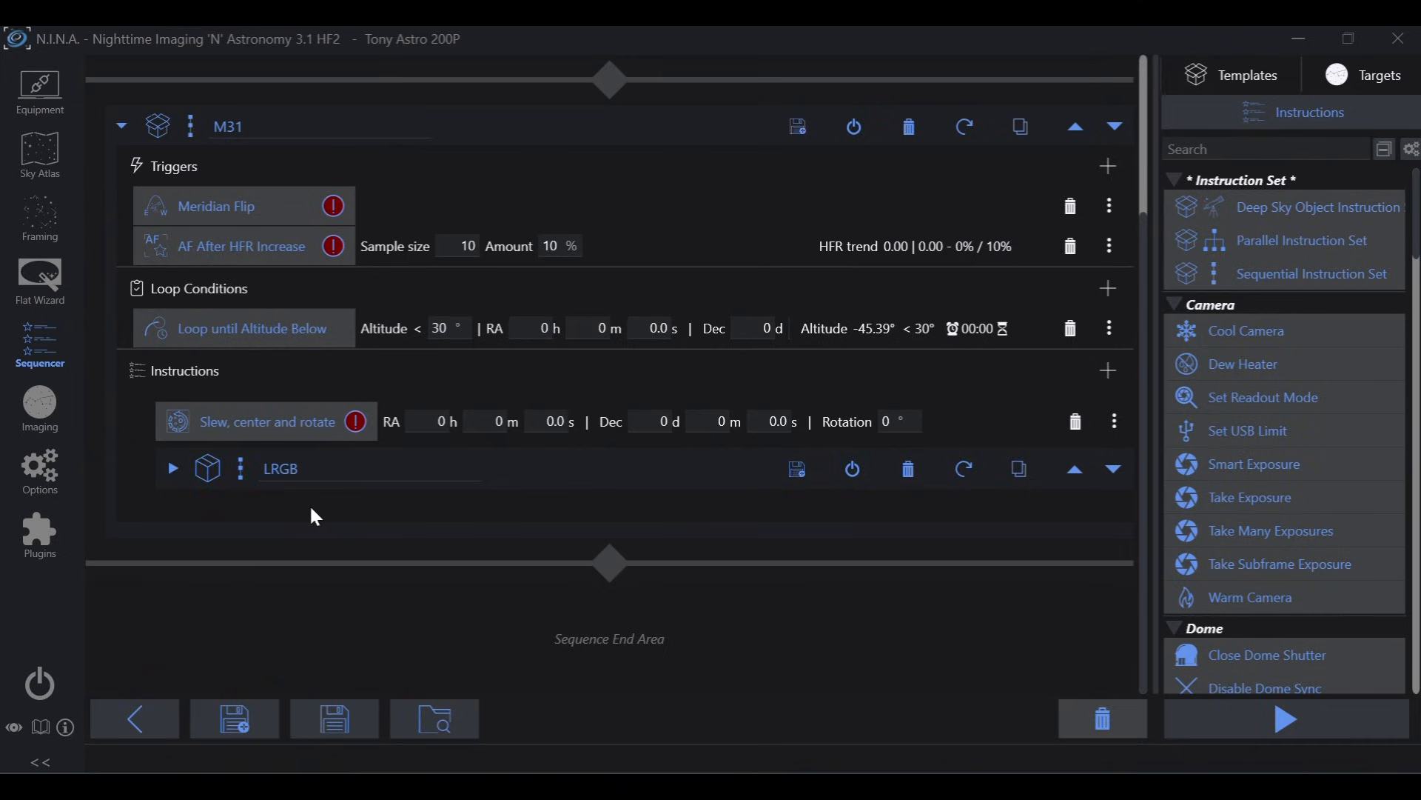
# Rename the nested LRGB set as PANEL 1 and add a Sequential Instruction Set named PANEL 2 below it within M31
pyautogui.moveTo(308, 468); pyautogui.dragTo(261, 478)
pyautogui.write('PANEL 1')
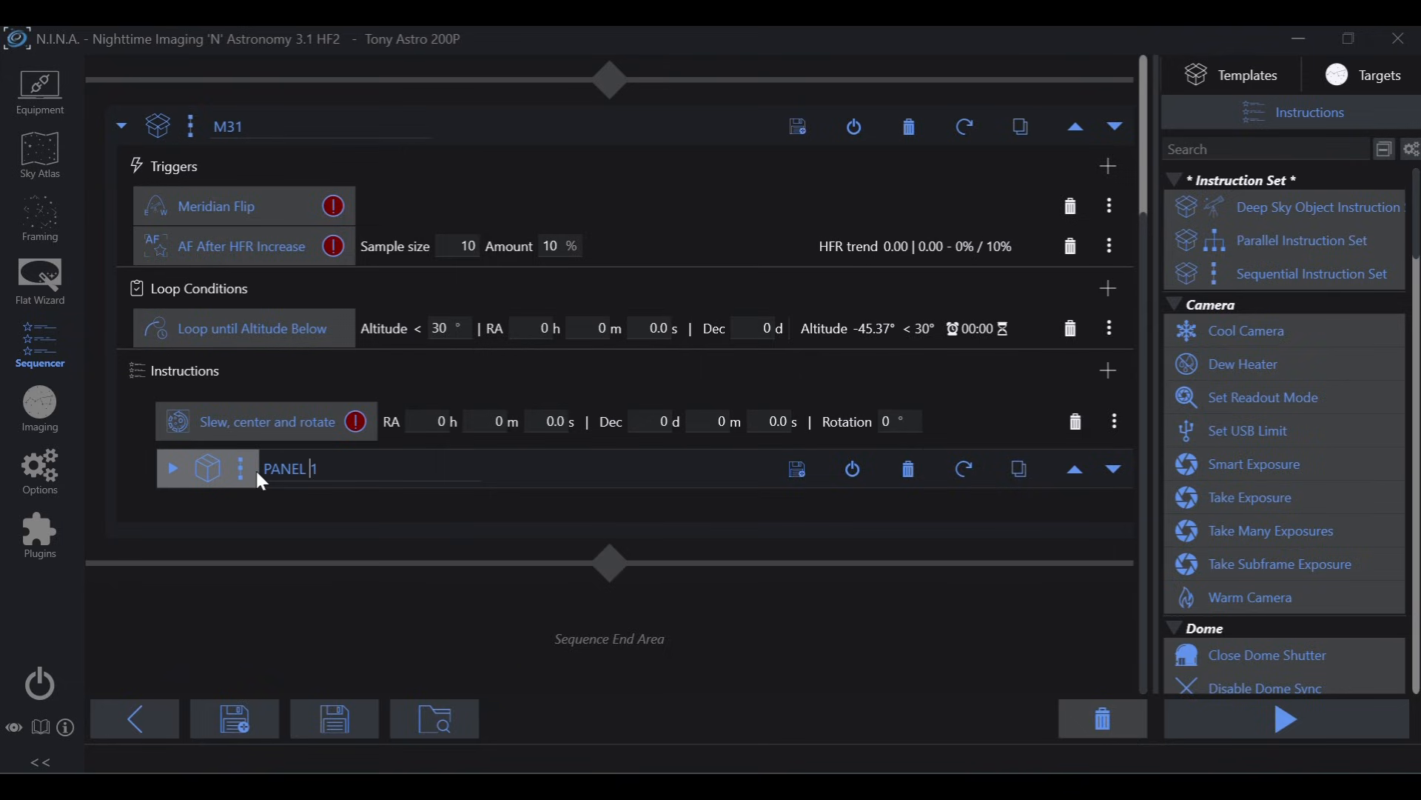
pyautogui.moveTo(1288, 275); pyautogui.dragTo(598, 518)
pyautogui.moveTo(442, 522); pyautogui.dragTo(238, 520)
pyautogui.write('PANEL 2')
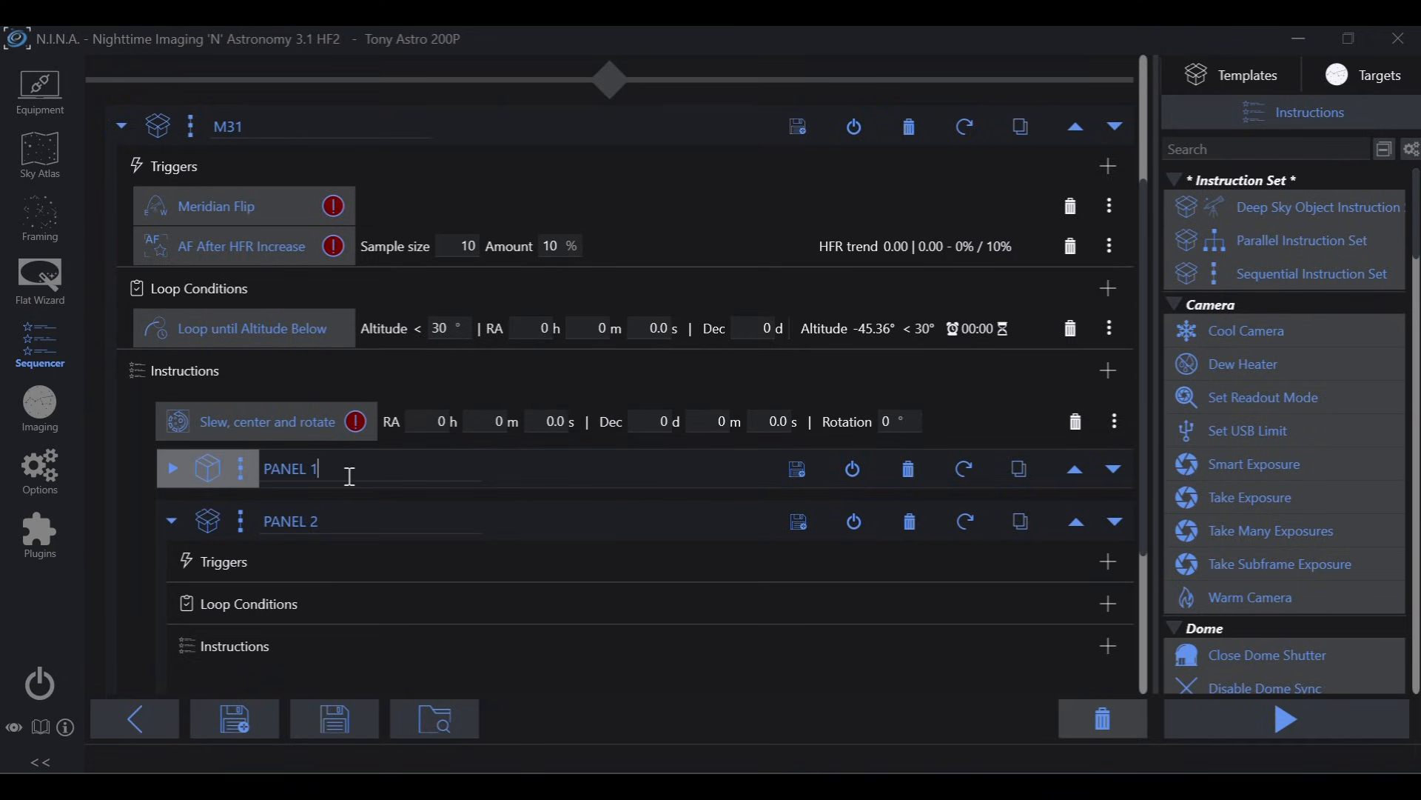
# Collapse the PANEL 2 set and rename the nested PANEL 1 and PANEL 2 sets as LRGB and NARROWBAND
pyautogui.click(171, 521)
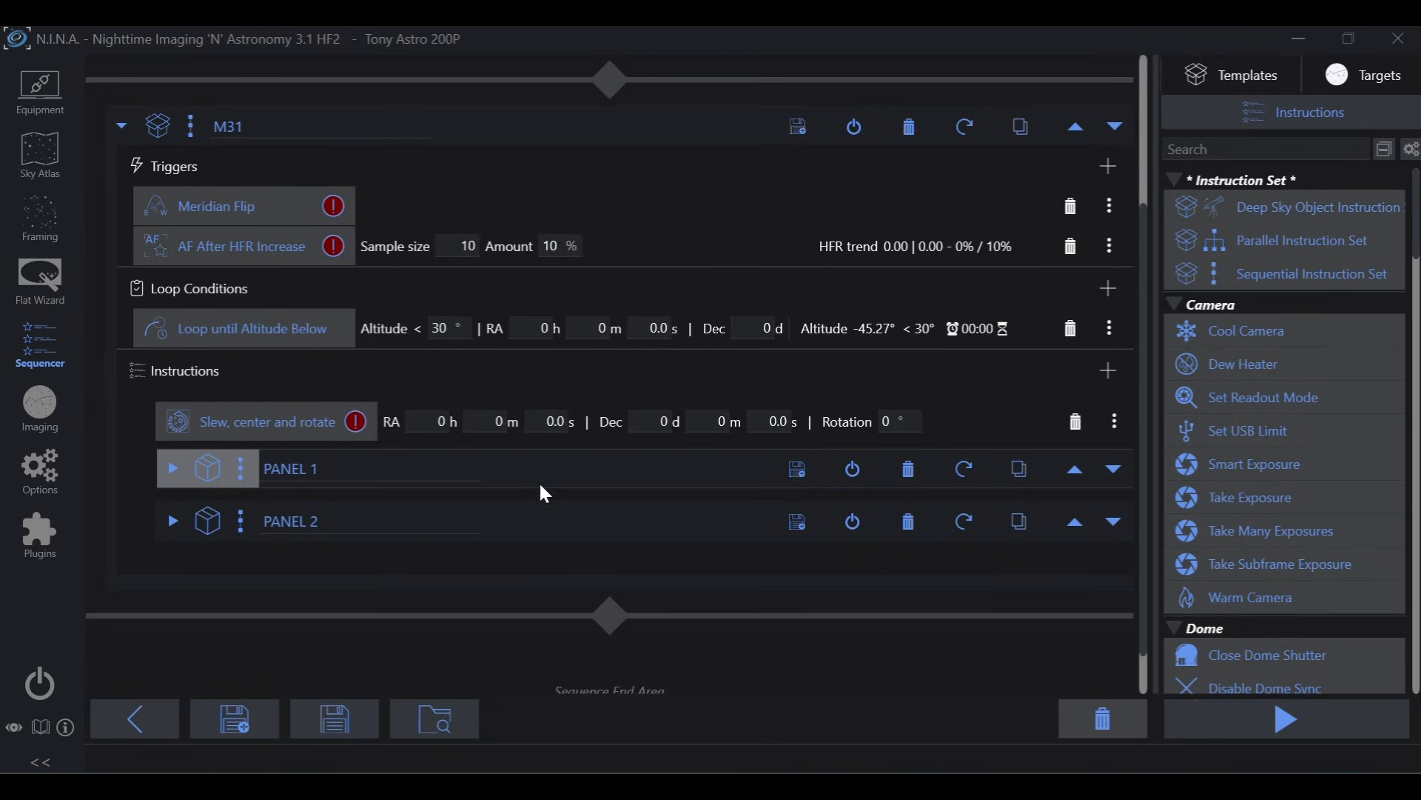
pyautogui.moveTo(375, 477); pyautogui.dragTo(281, 471)
pyautogui.write('R')
pyautogui.click(363, 523)
pyautogui.press('BackSpace')
pyautogui.press('BackSpace')
pyautogui.press('BackSpace')
pyautogui.press('BackSpace')
pyautogui.press('BackSpace')
pyautogui.press('BackSpace')
pyautogui.press('BackSpace')
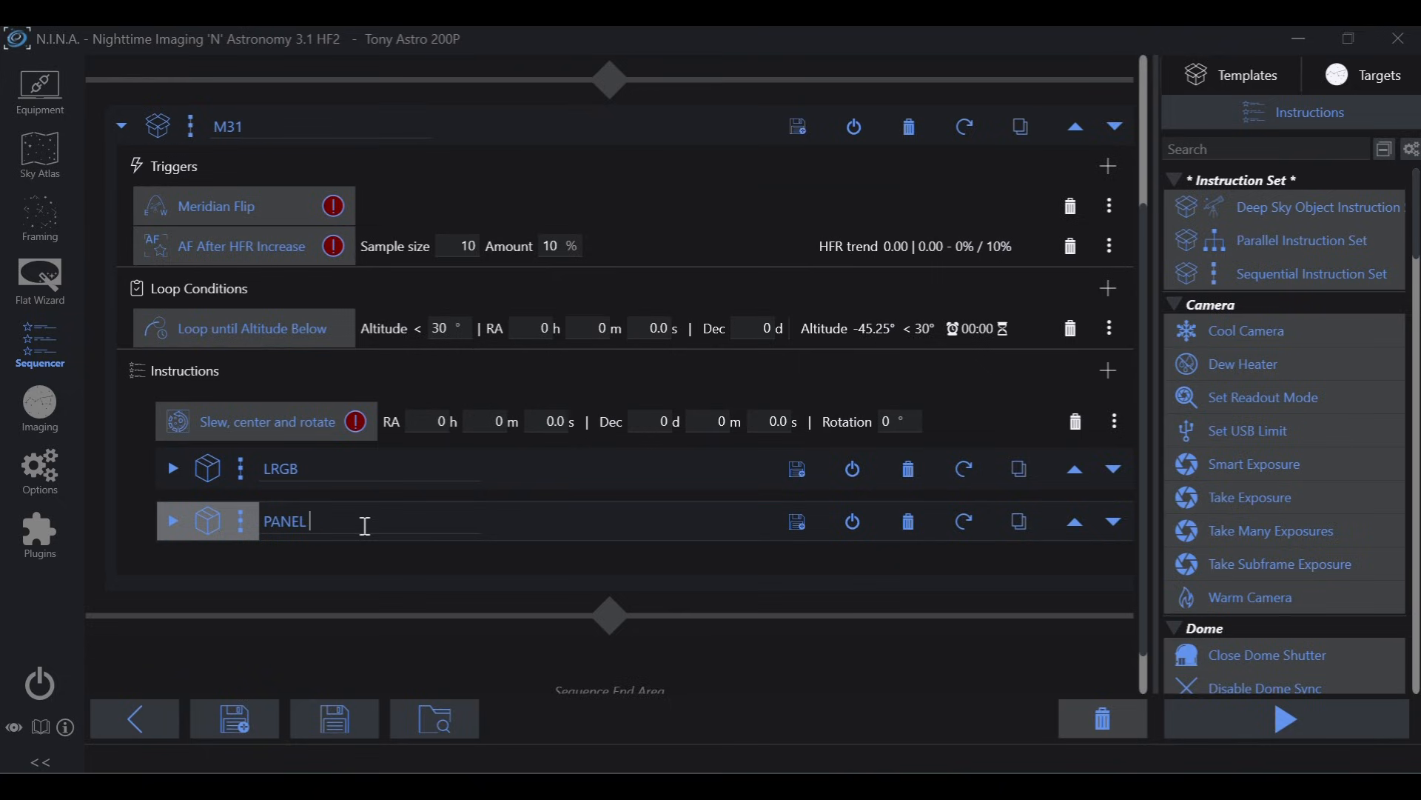
pyautogui.write('NARROWBAND')
pyautogui.click(311, 466)
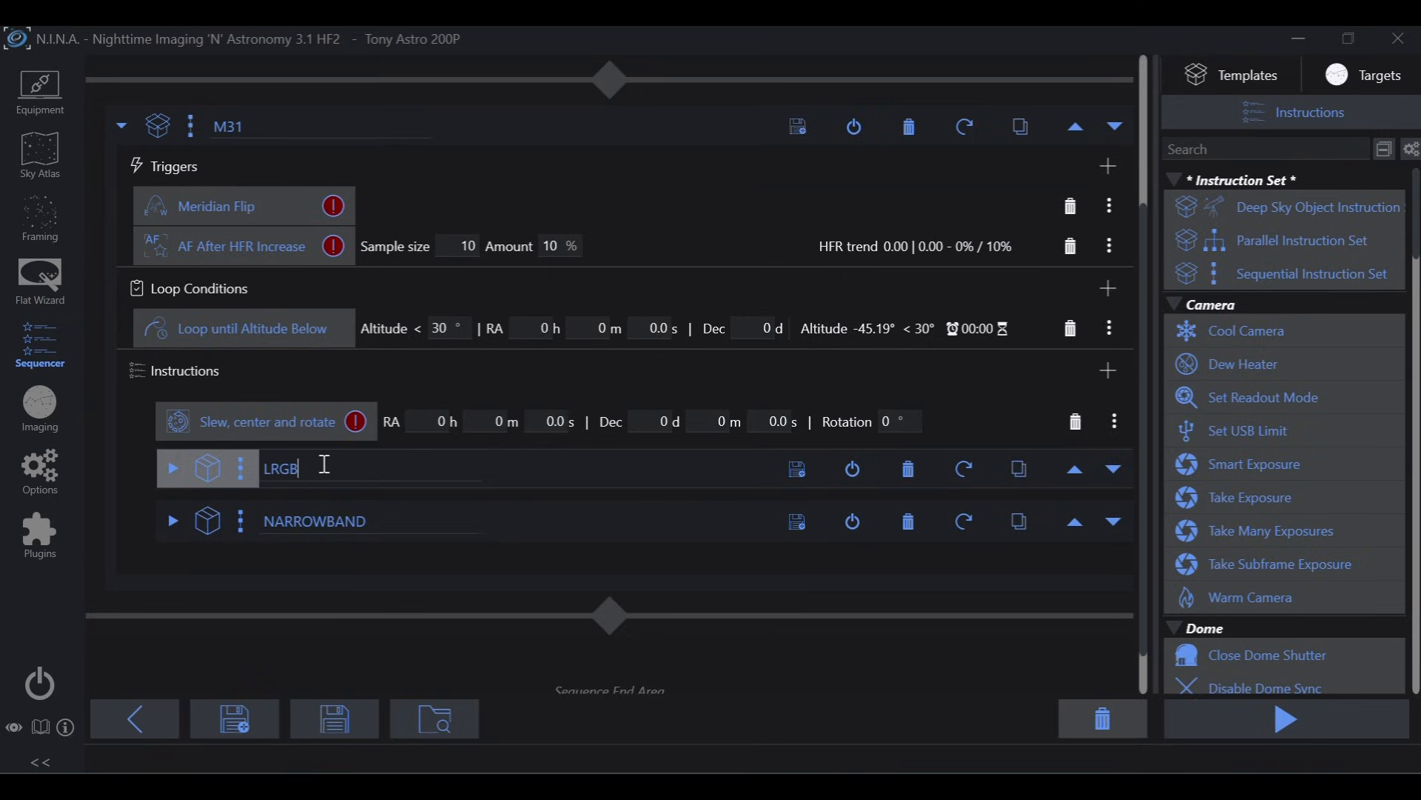
# Switch the nested LRGB and NARROWBAND sets off and on in turn, leaving both disabled
pyautogui.click(852, 471)
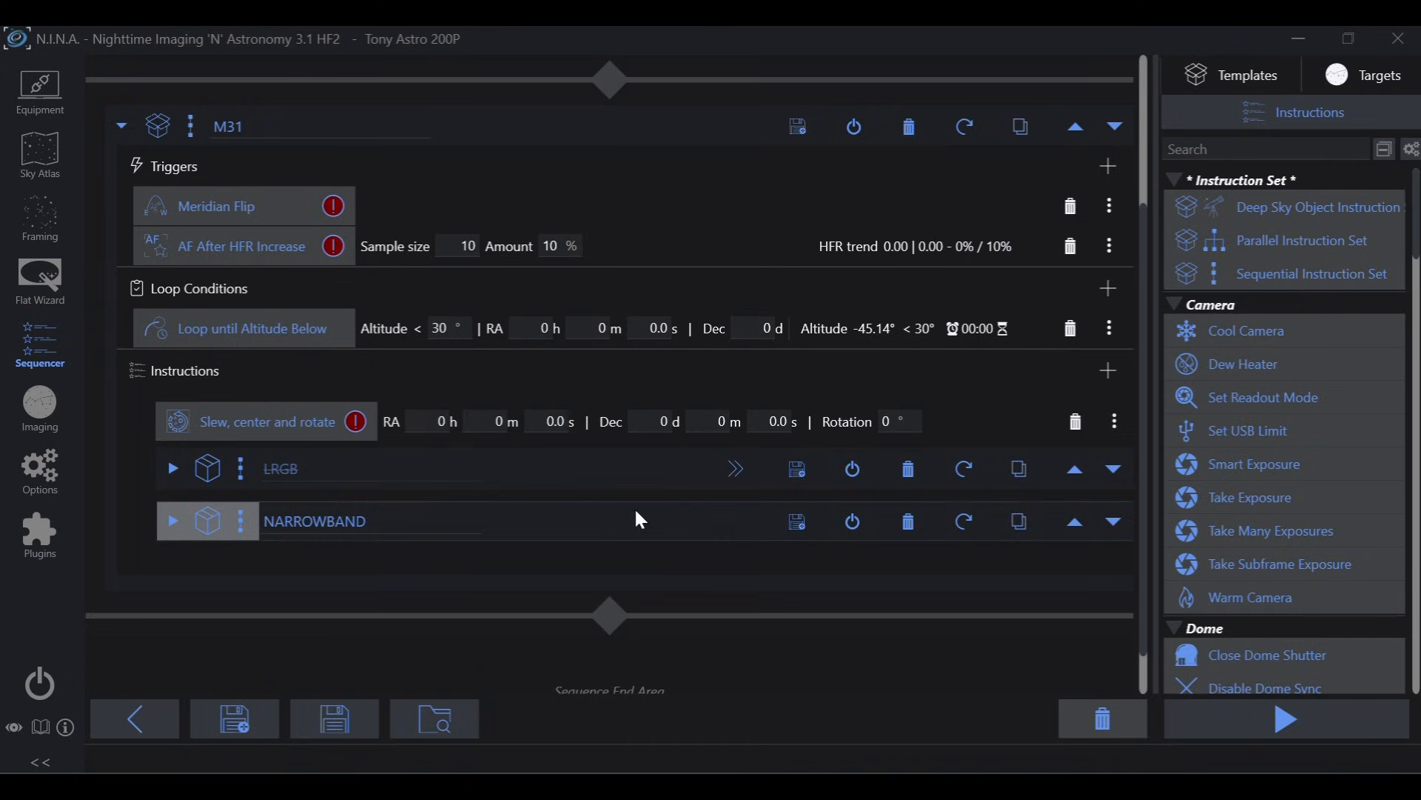
pyautogui.click(853, 522)
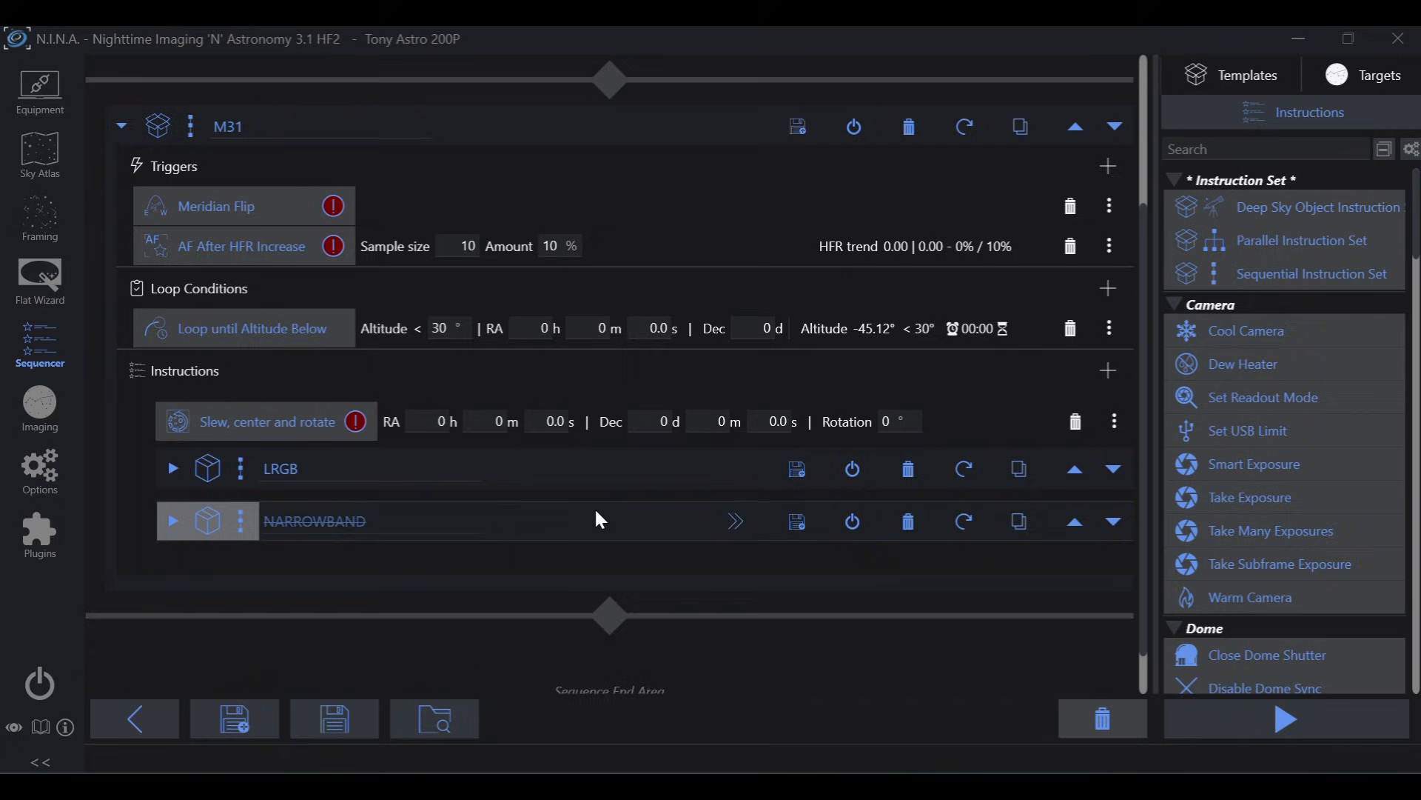
pyautogui.click(850, 471)
# Rename the M31 set as EXAMPLE and save it as a sequence template
pyautogui.scroll(3, 656, 520)
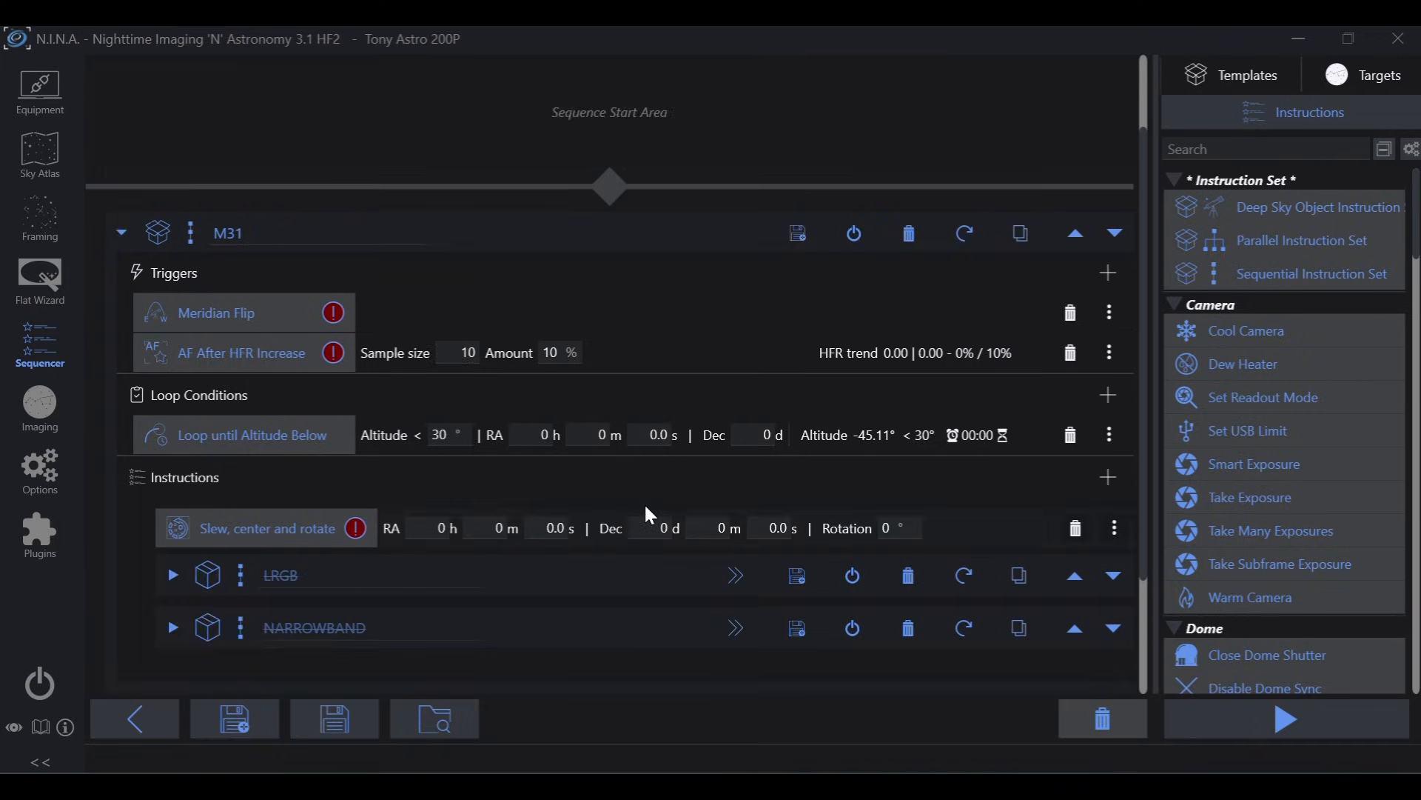
pyautogui.click(292, 233)
pyautogui.press('BackSpace')
pyautogui.press('BackSpace')
pyautogui.press('BackSpace')
pyautogui.write('EXAMPLE')
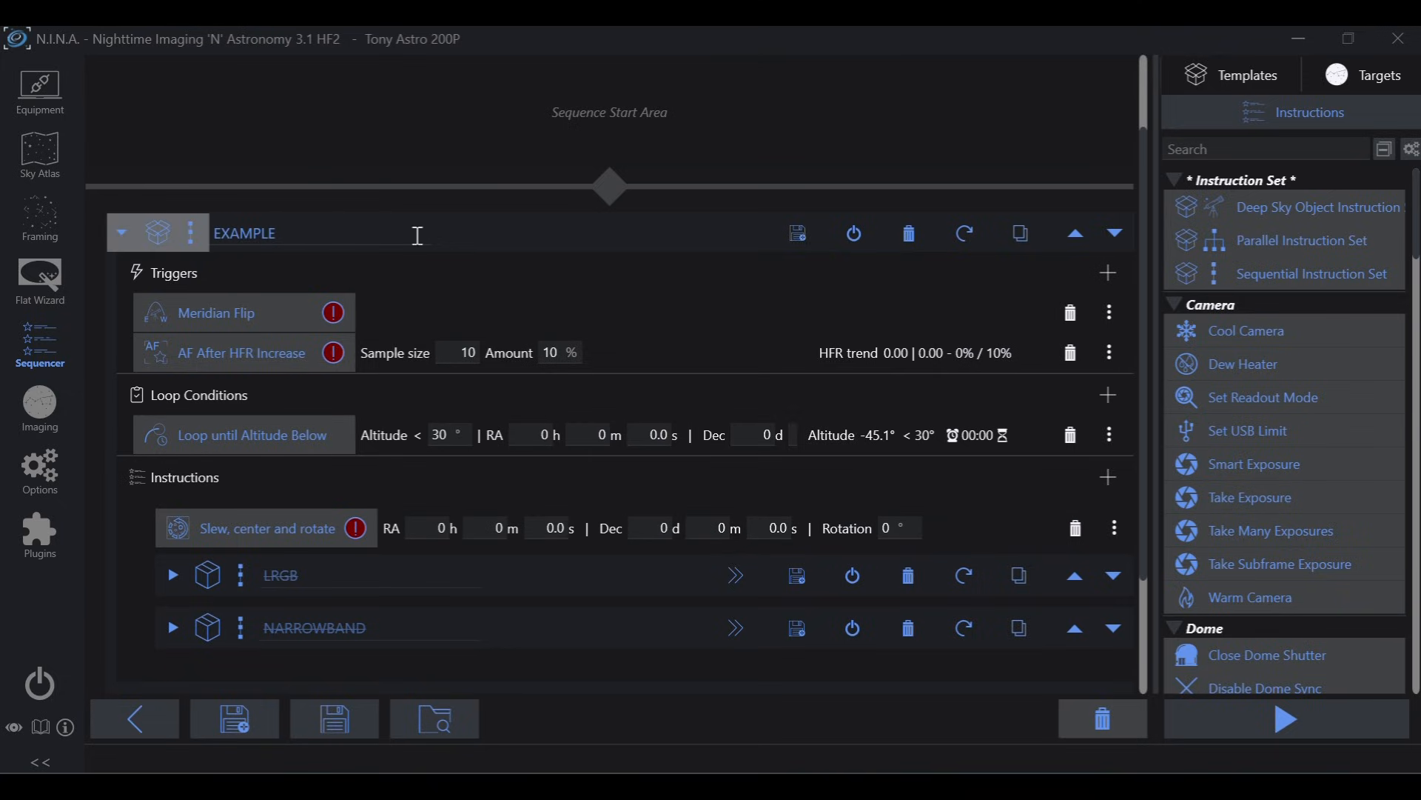
pyautogui.scroll(-2, 473, 362)
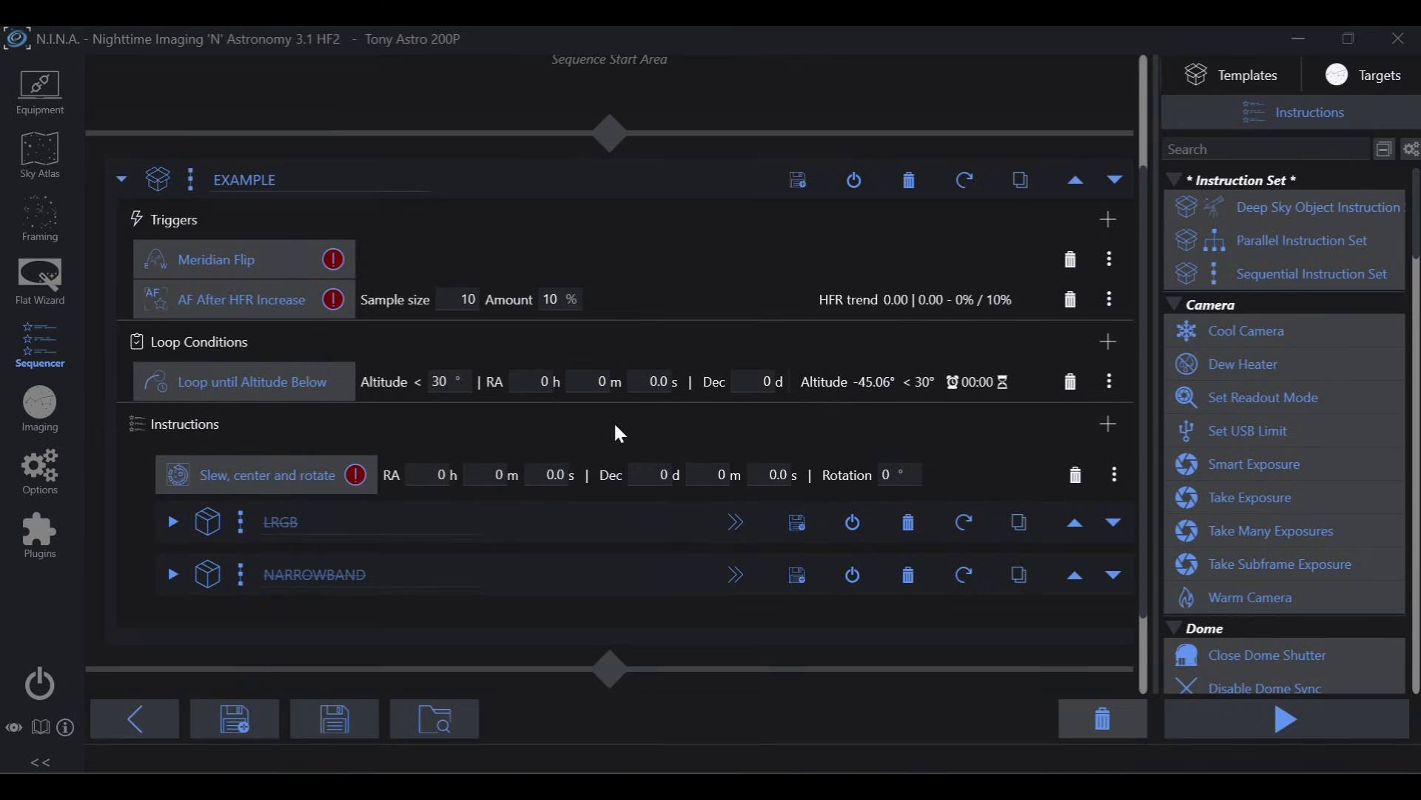
pyautogui.click(797, 181)
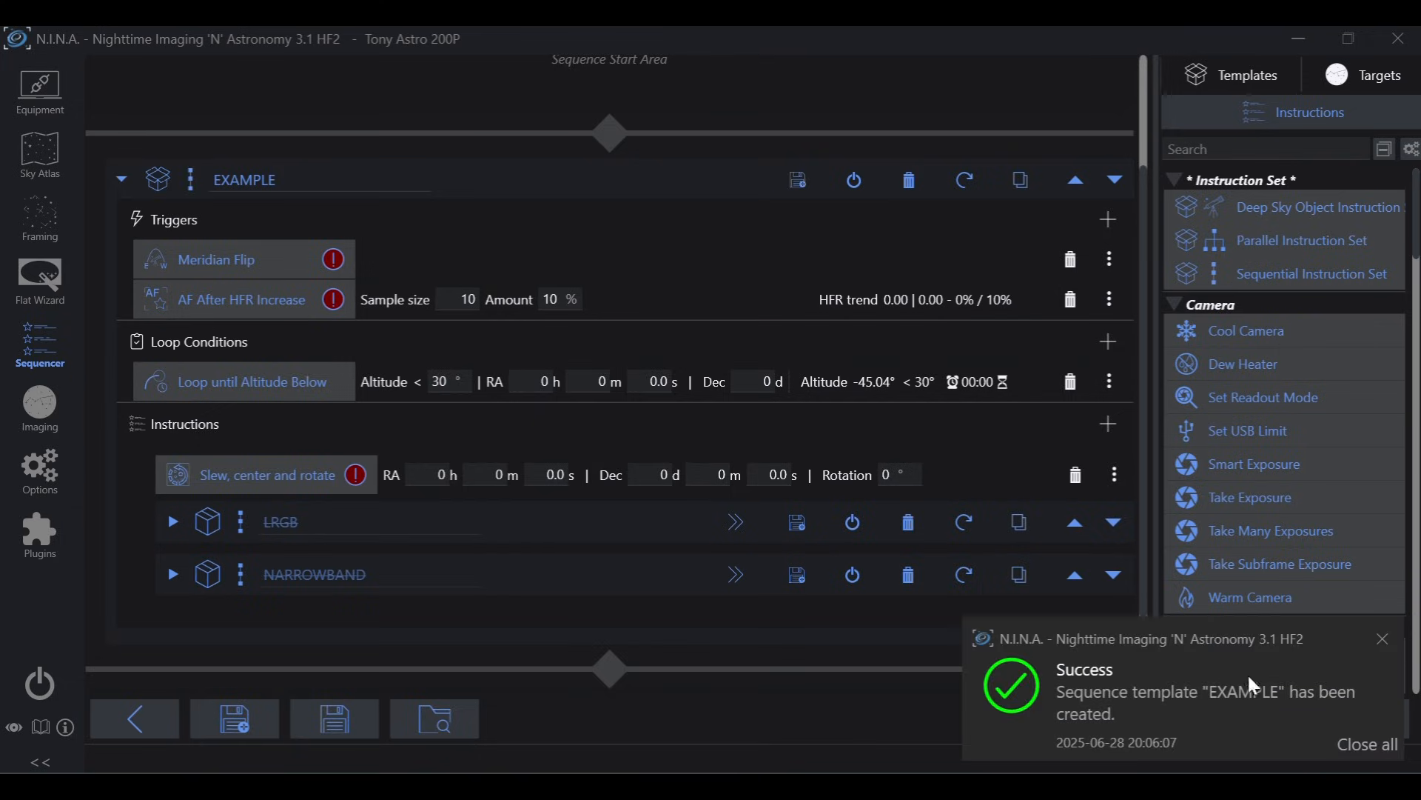
pyautogui.click(1383, 639)
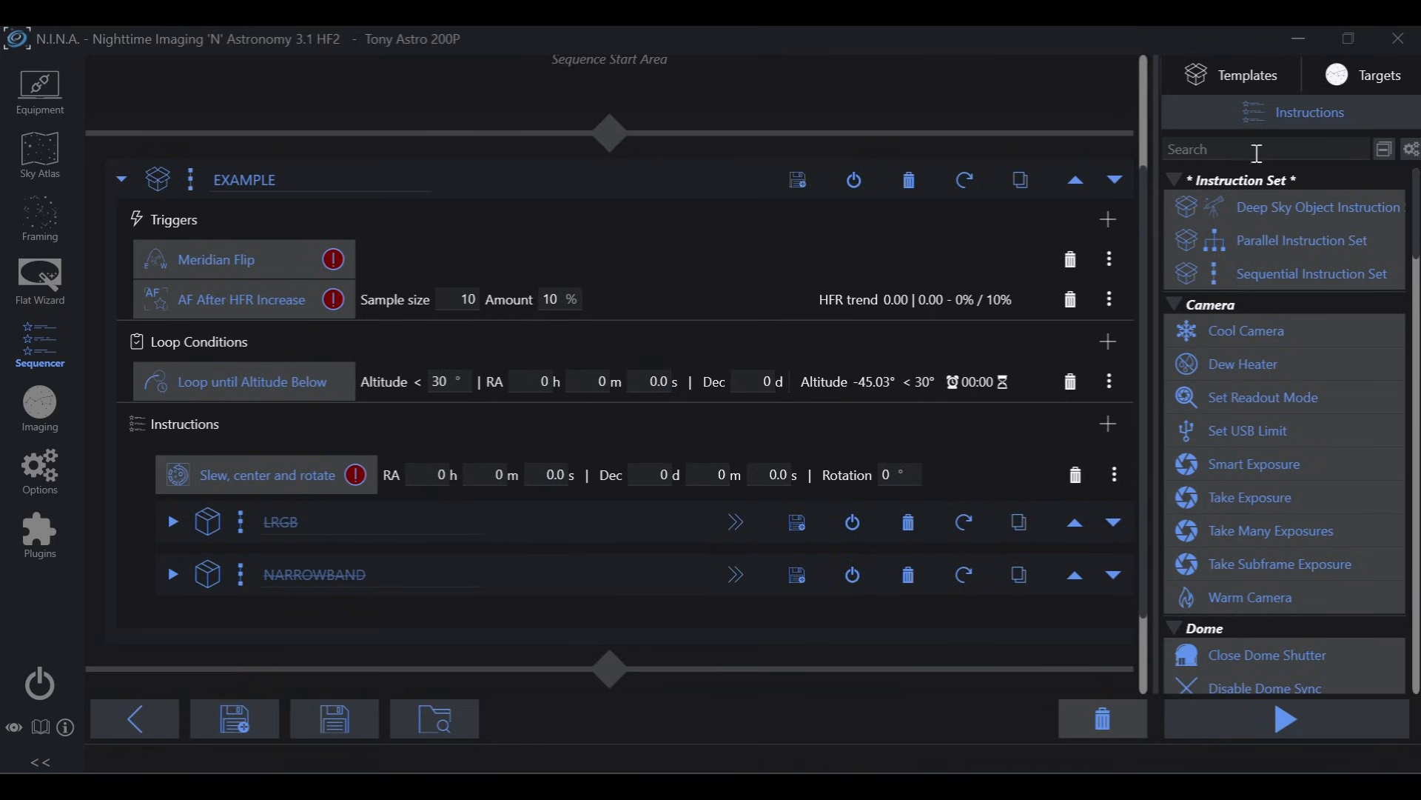
# Delete the EXAMPLE template from the user templates
pyautogui.click(1246, 77)
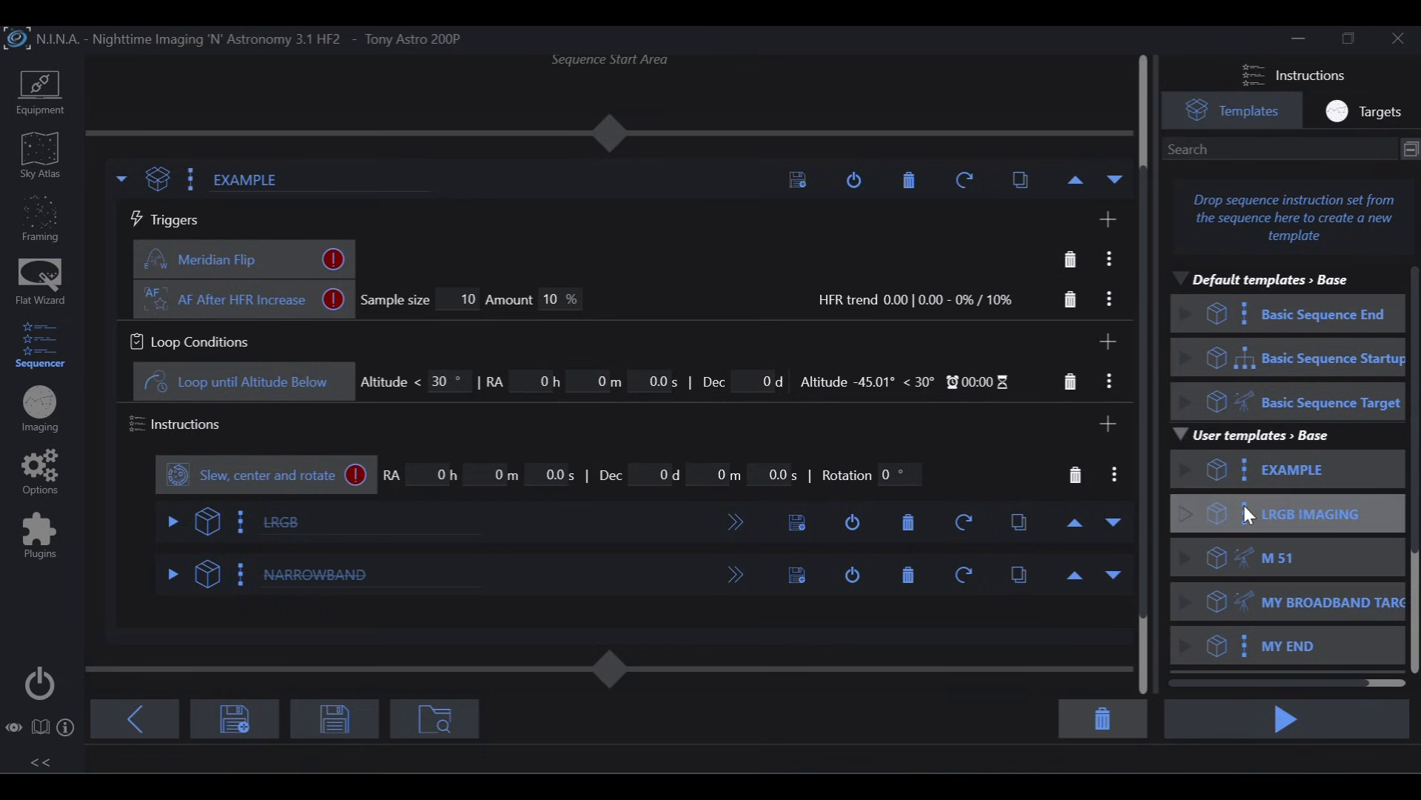
pyautogui.moveTo(1292, 470); pyautogui.dragTo(1102, 732)
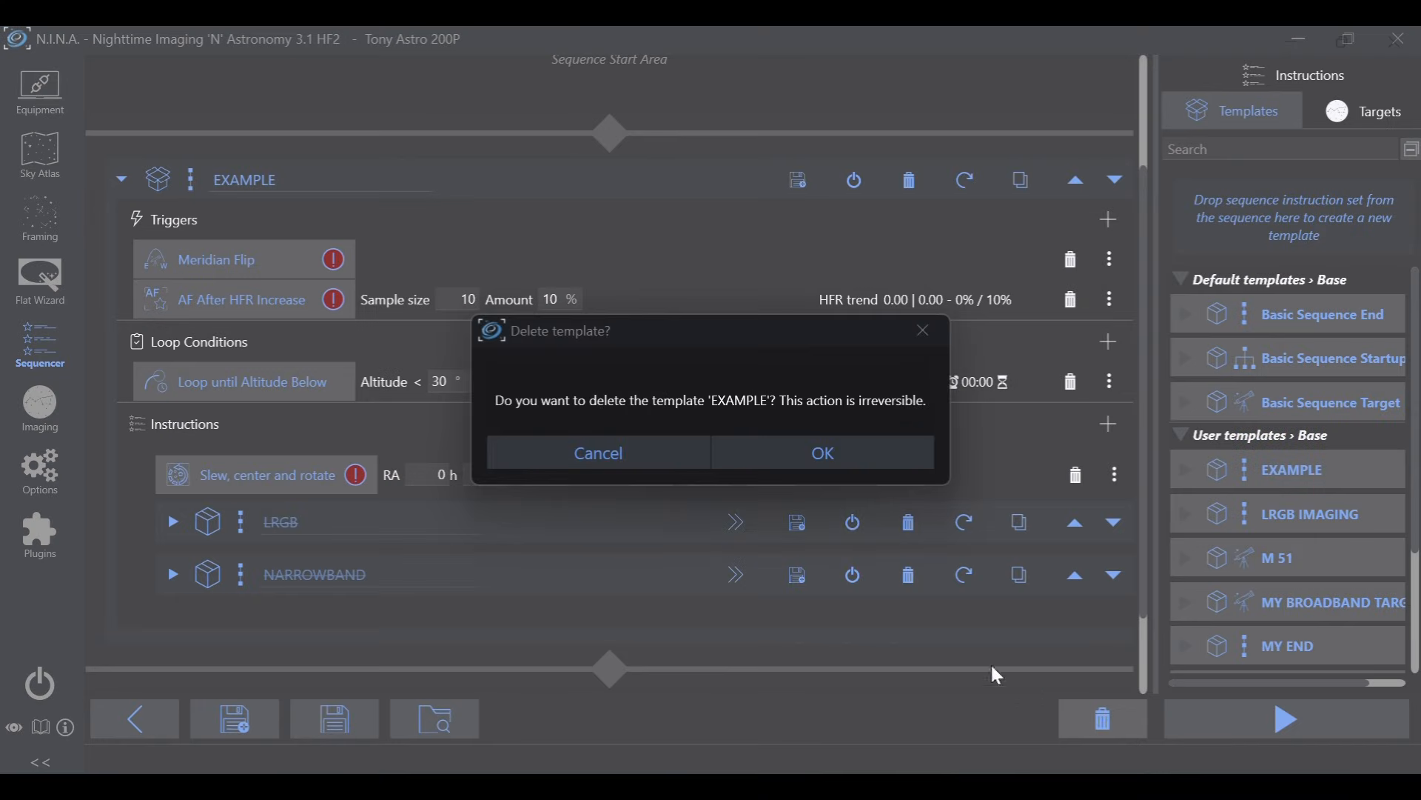
pyautogui.click(824, 454)
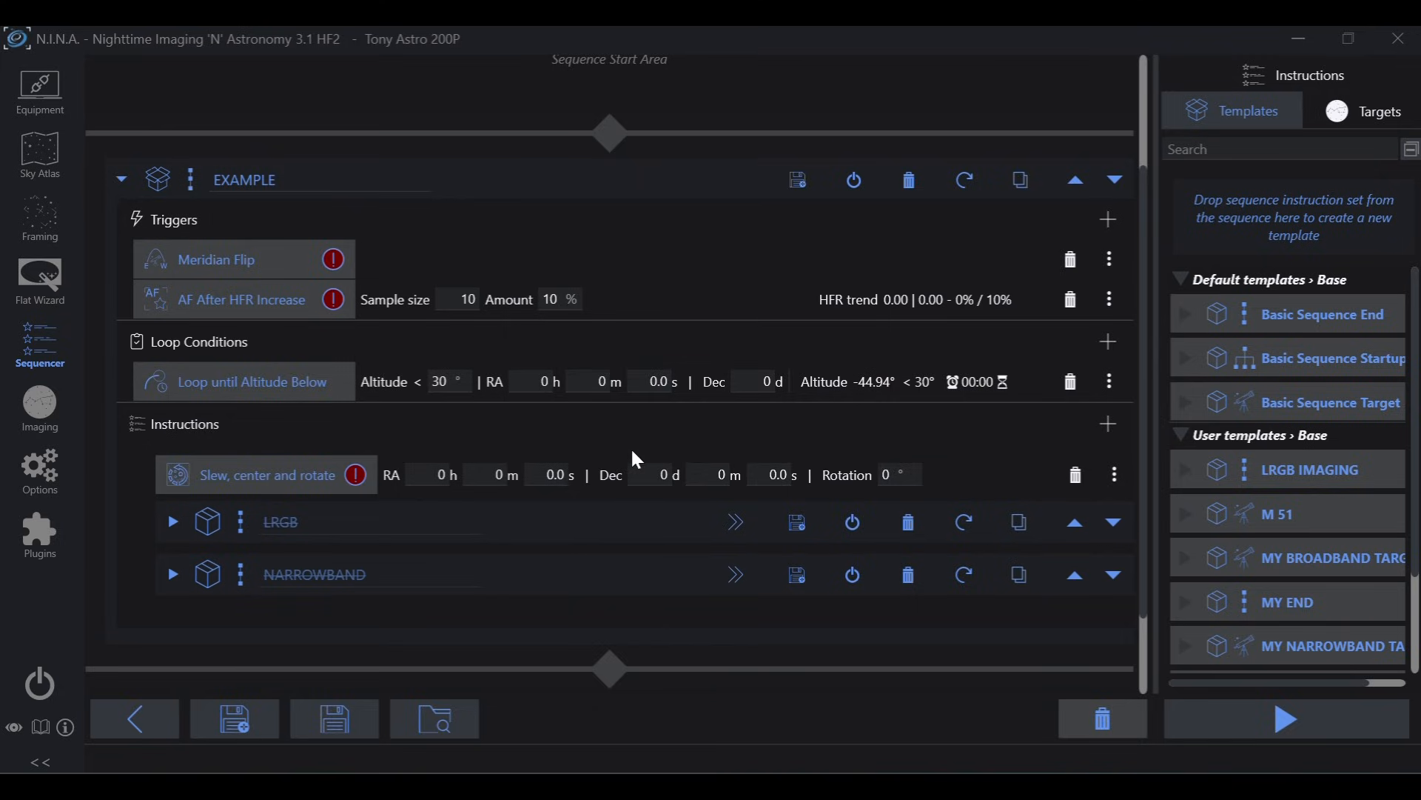
# Rename the EXAMPLE set as M51, duplicate it and collapse the original
pyautogui.doubleClick(300, 177)
pyautogui.write('M51')
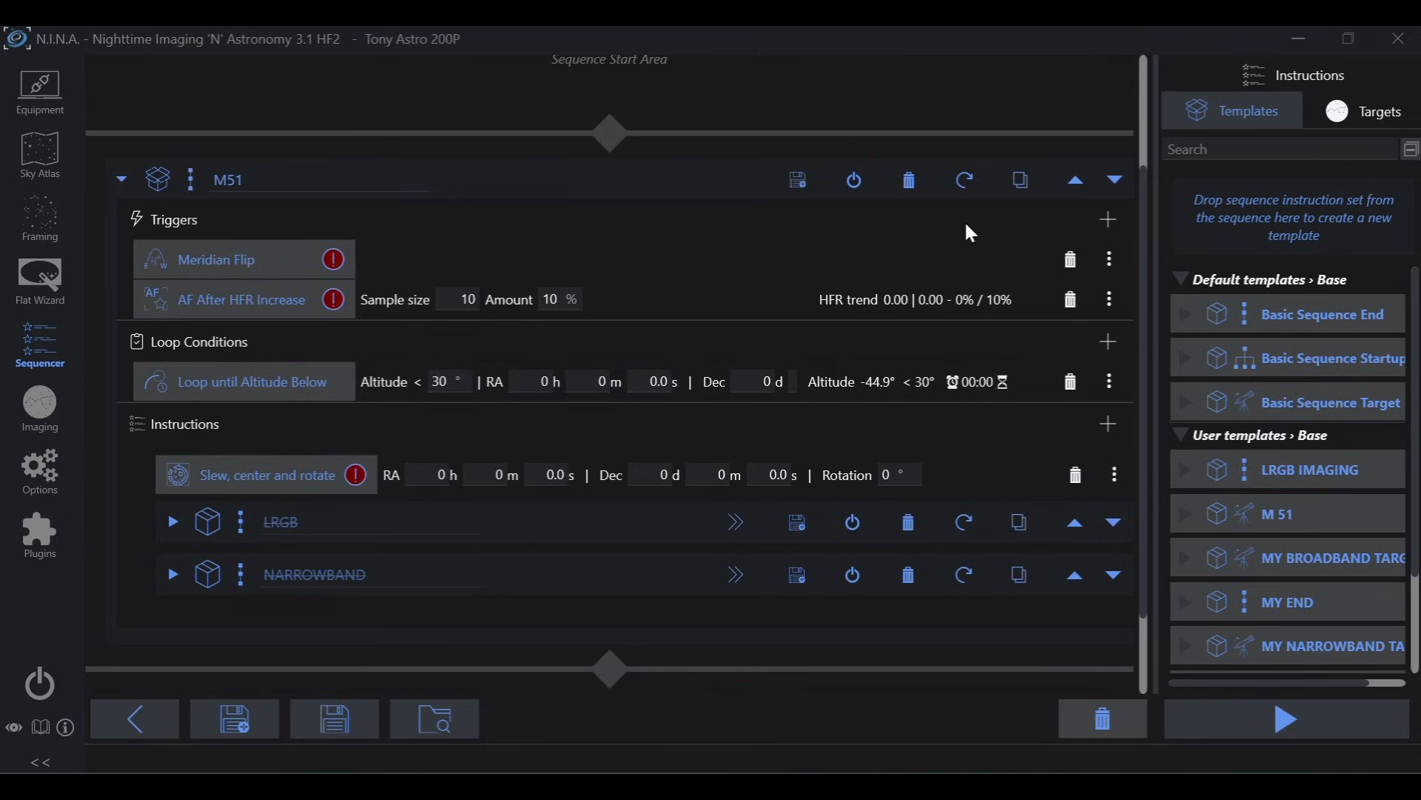
pyautogui.click(1018, 183)
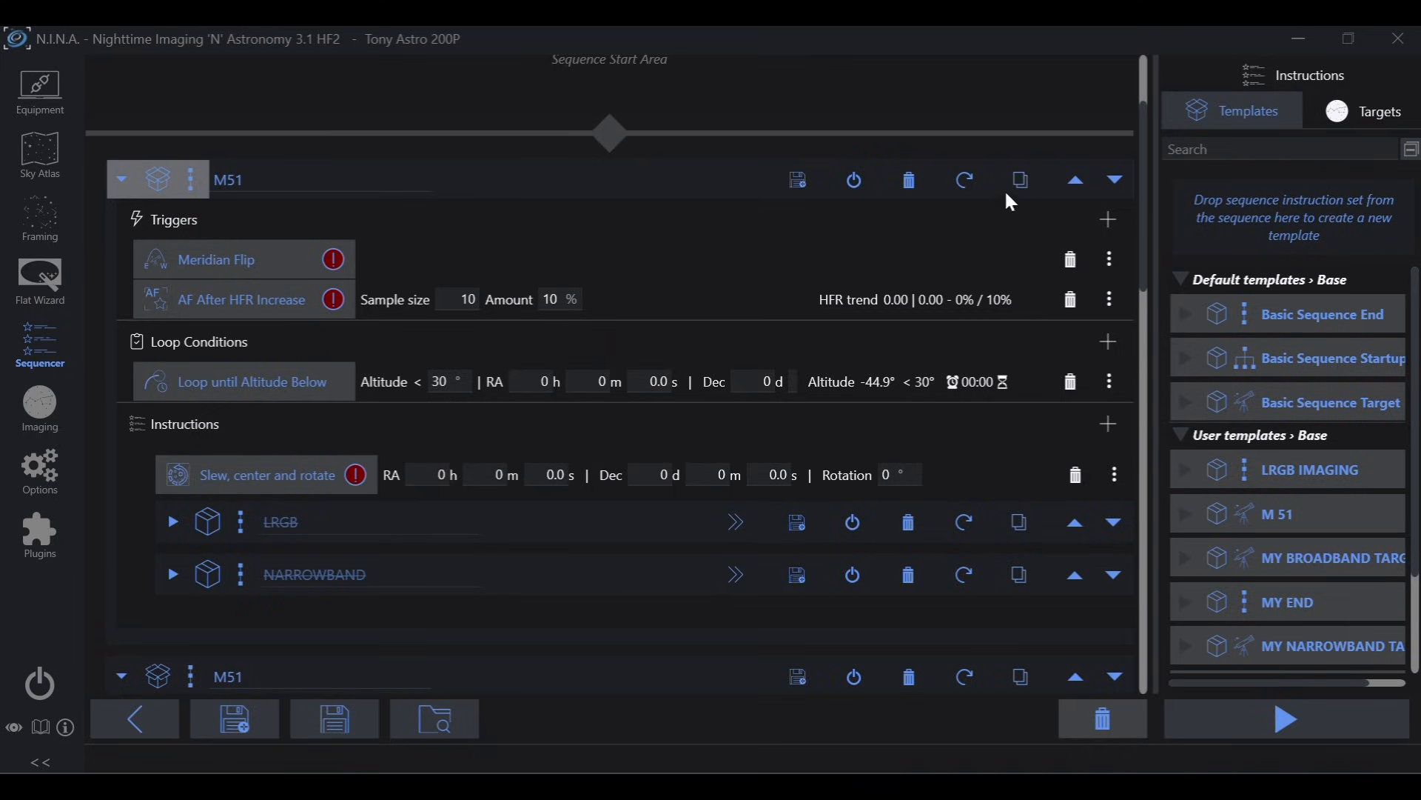
pyautogui.click(121, 178)
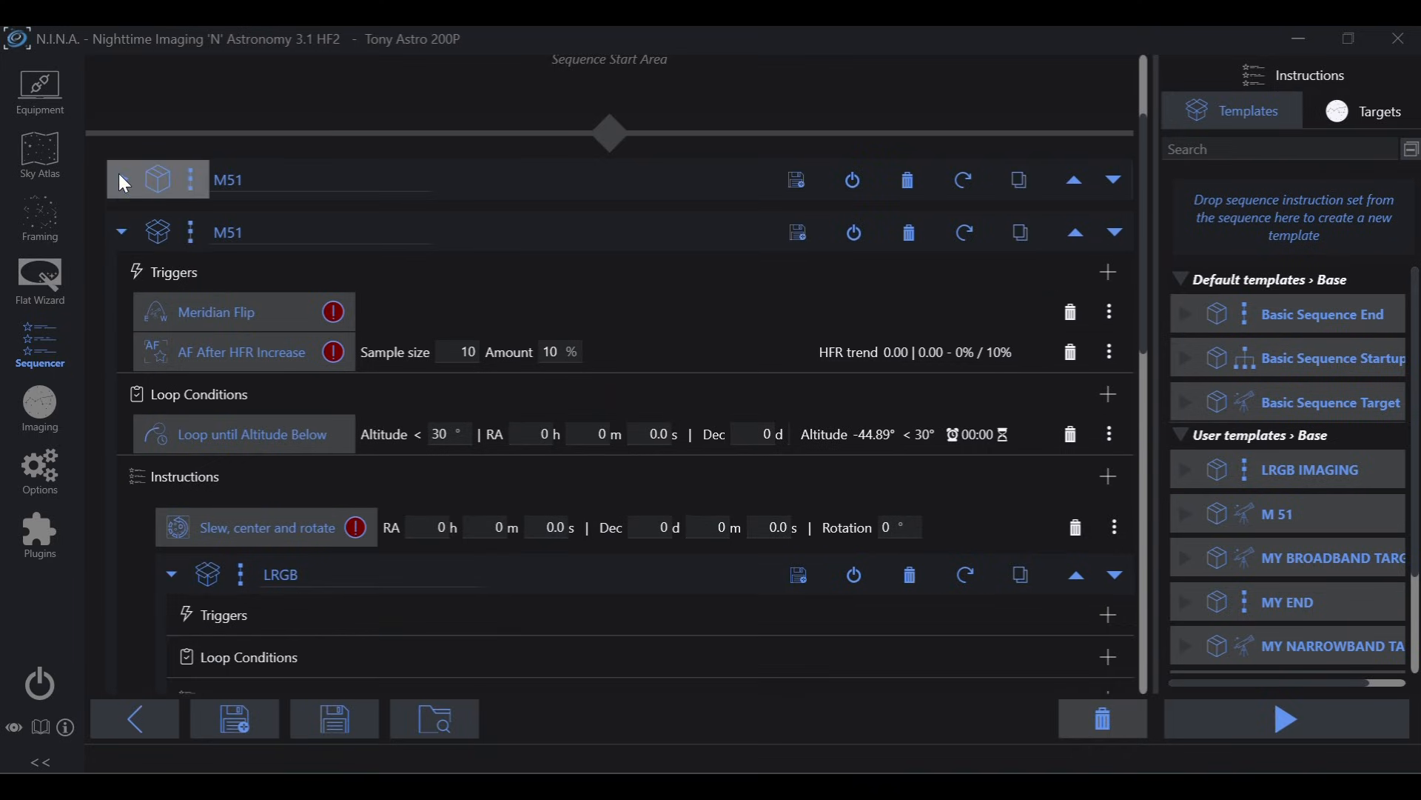
# Rename the duplicated M51 set as M31 and collapse it
pyautogui.click(261, 227)
pyautogui.press('BackSpace')
pyautogui.press('BackSpace')
pyautogui.press('BackSpace')
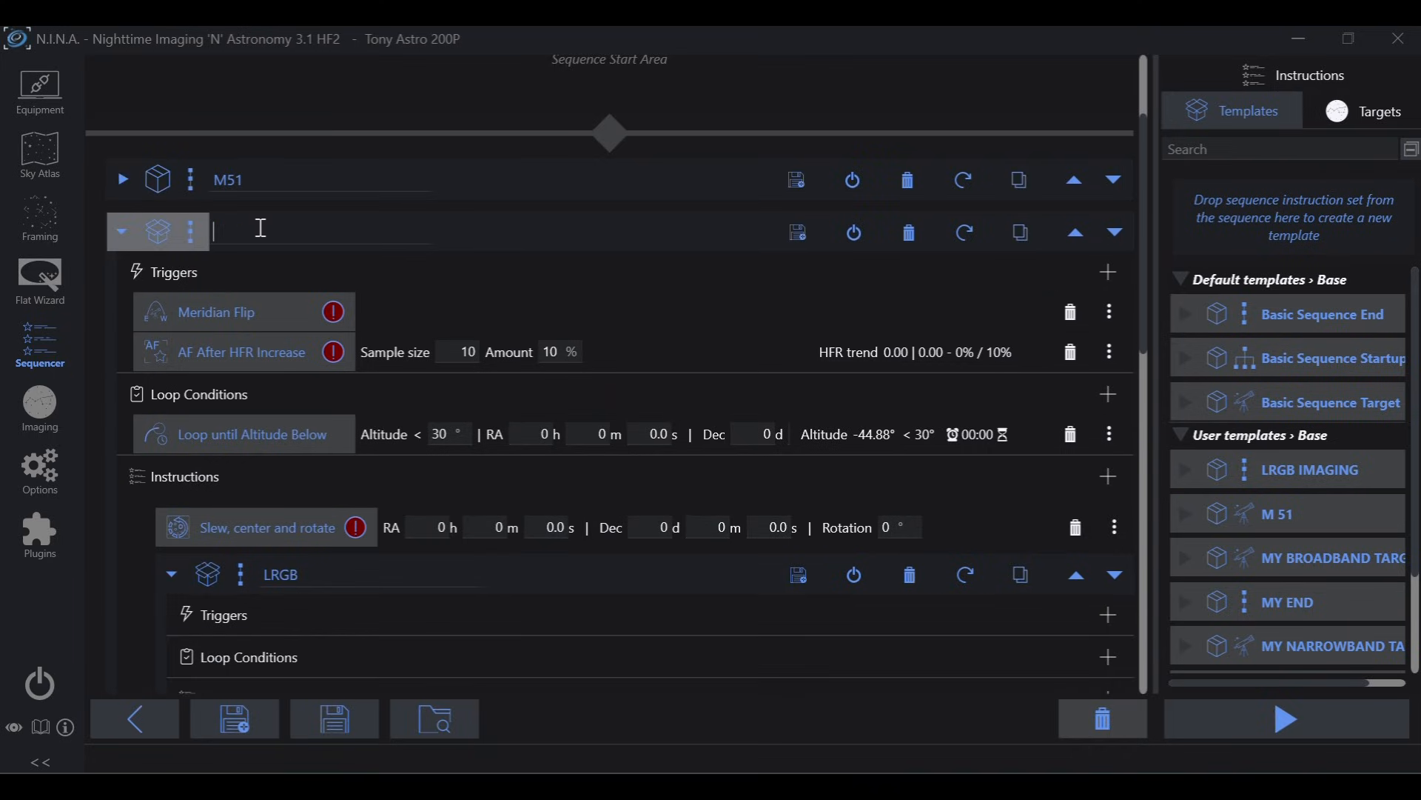
pyautogui.write('M31')
pyautogui.click(290, 187)
pyautogui.click(121, 231)
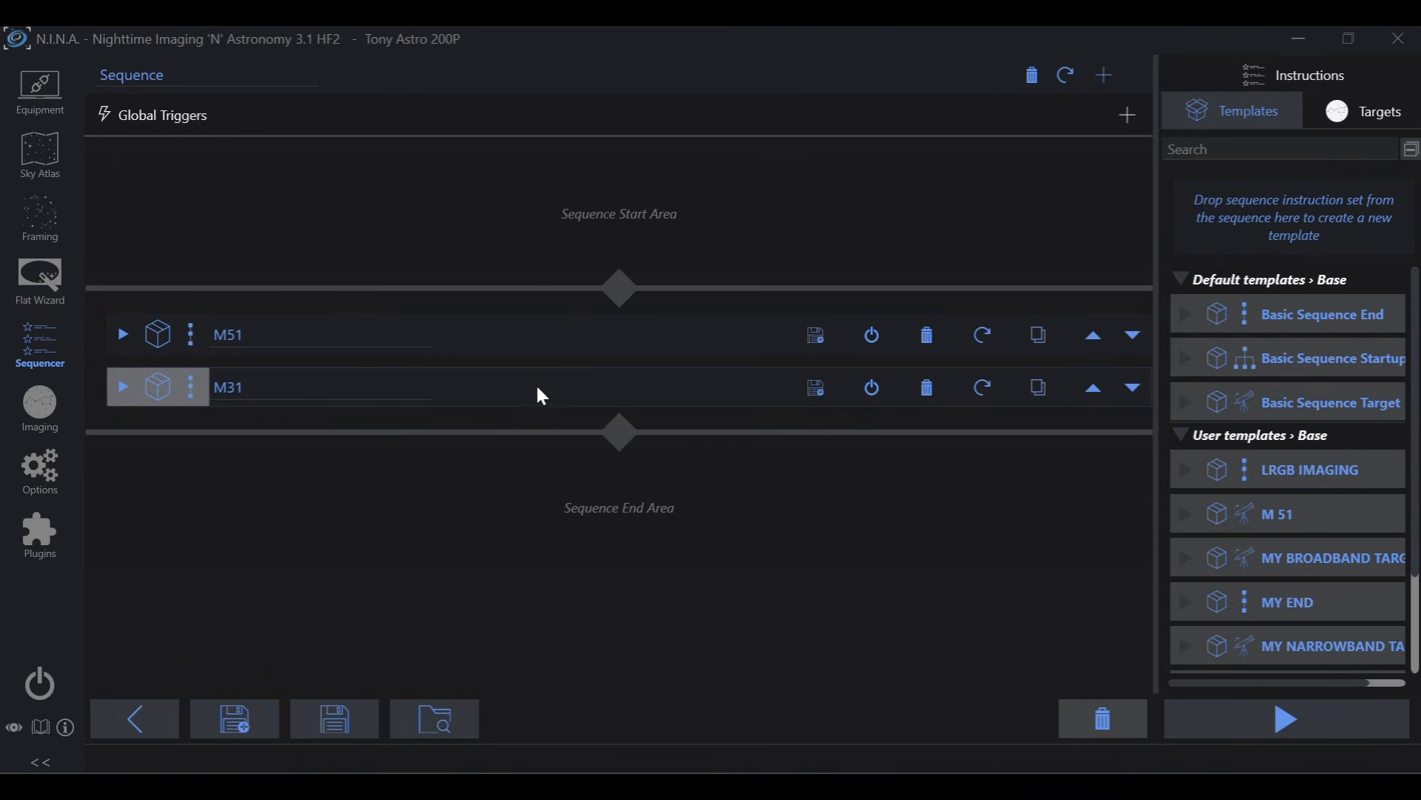
# Expand the M51 and M31 sets and examine their triggers, loop conditions and nested sets
pyautogui.click(261, 390)
pyautogui.click(123, 389)
pyautogui.click(122, 334)
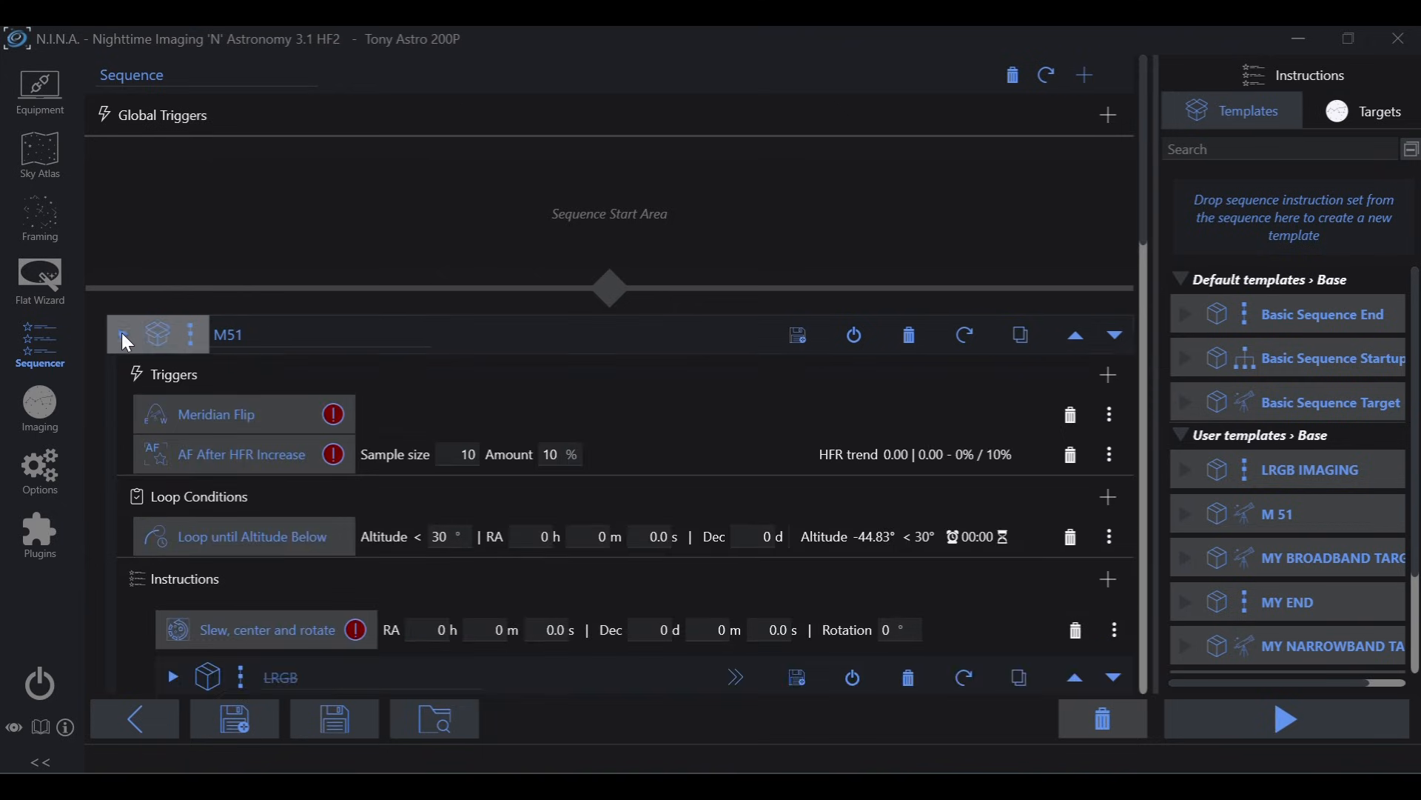
pyautogui.scroll(-6, 495, 399)
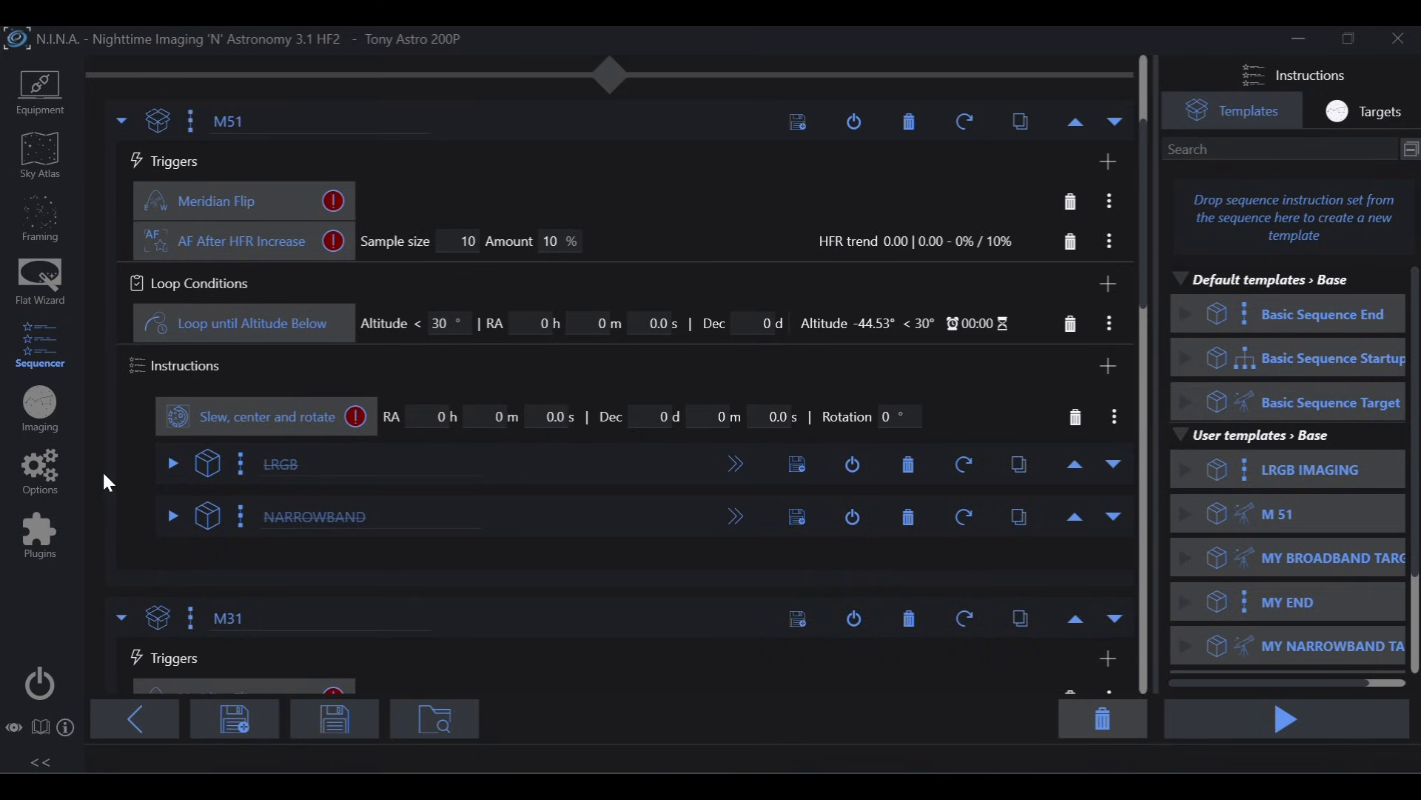
pyautogui.scroll(-3, 201, 585)
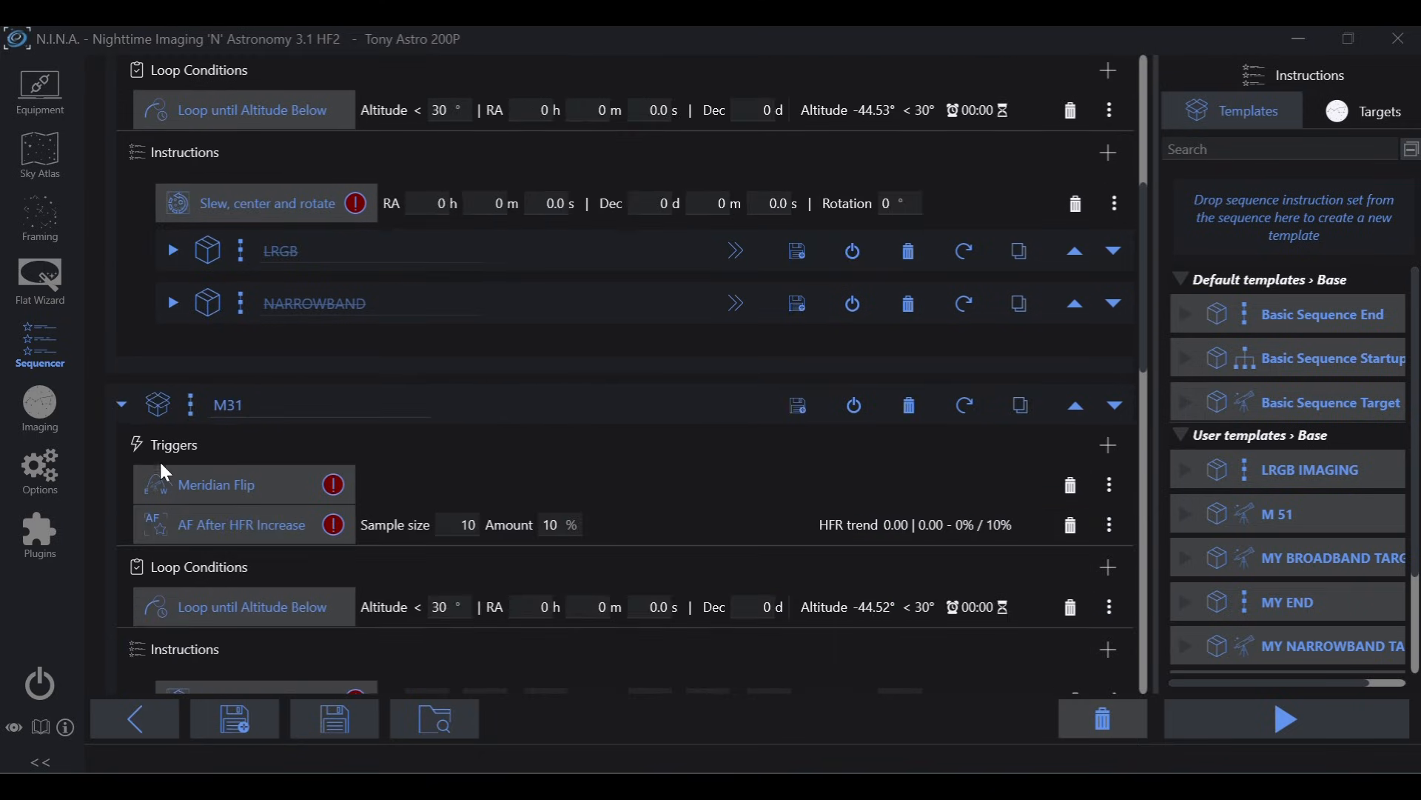
pyautogui.scroll(4, 277, 333)
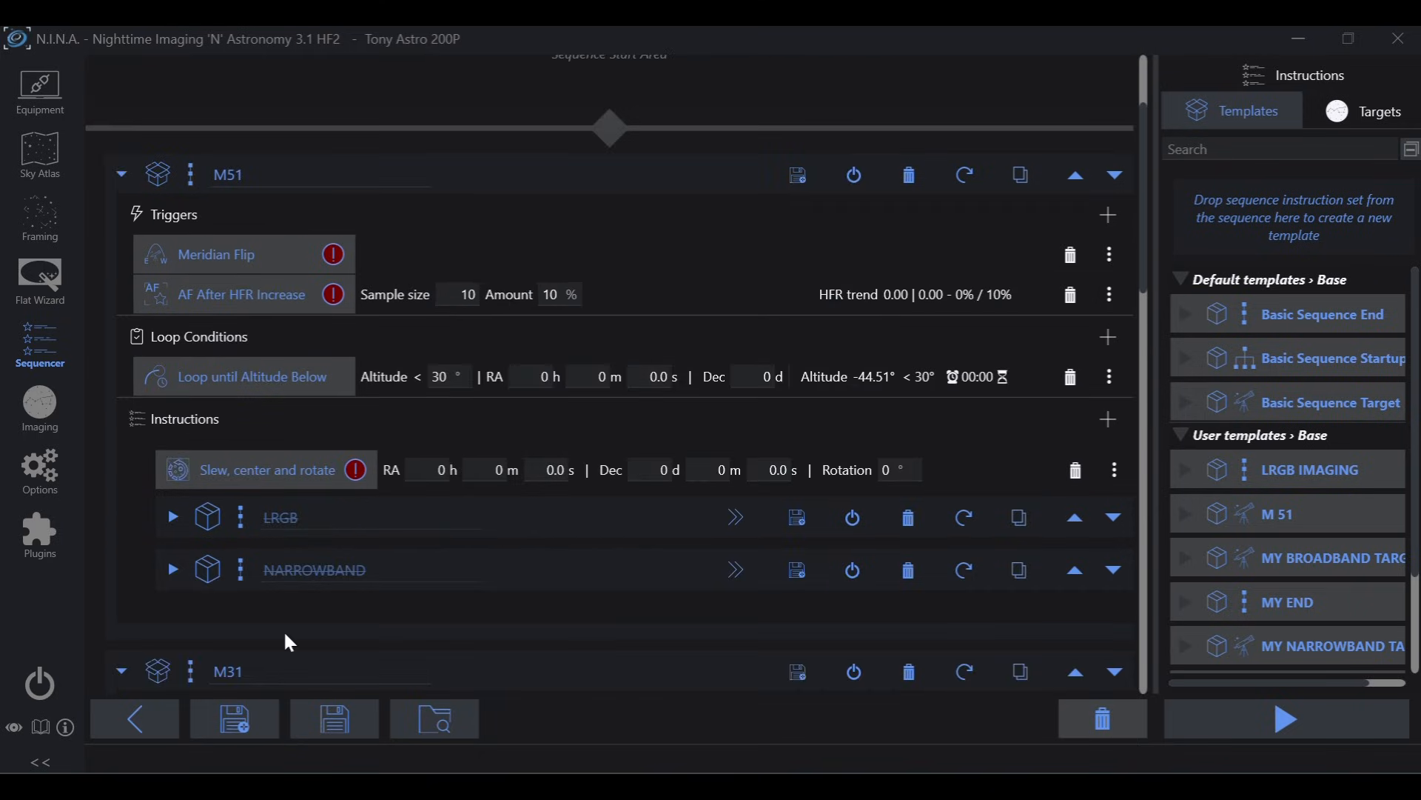
pyautogui.scroll(-5, 416, 480)
pyautogui.scroll(-6, 124, 522)
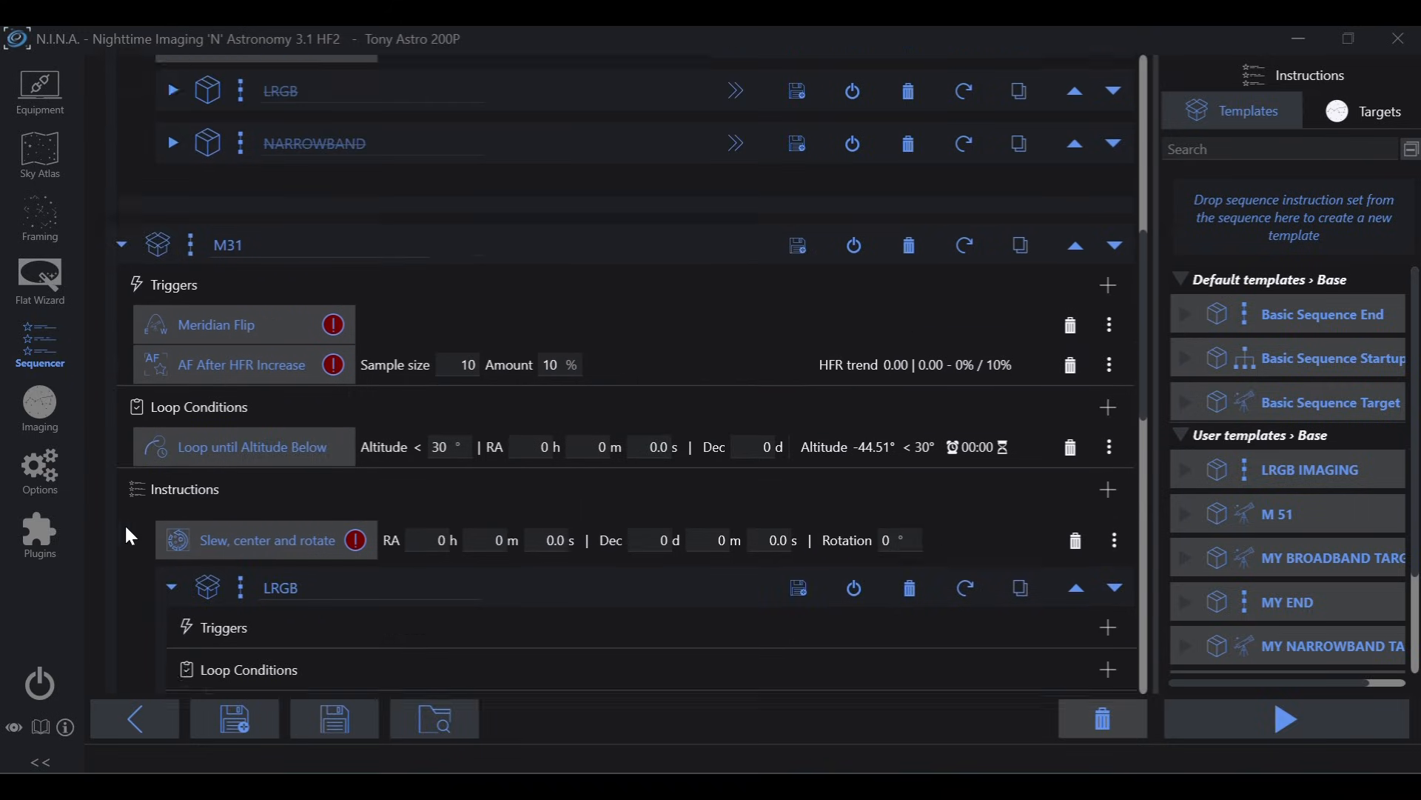
# Collapse M31's nested LRGB and NARROWBAND sets and compare M31's structure with that of M51
pyautogui.click(171, 320)
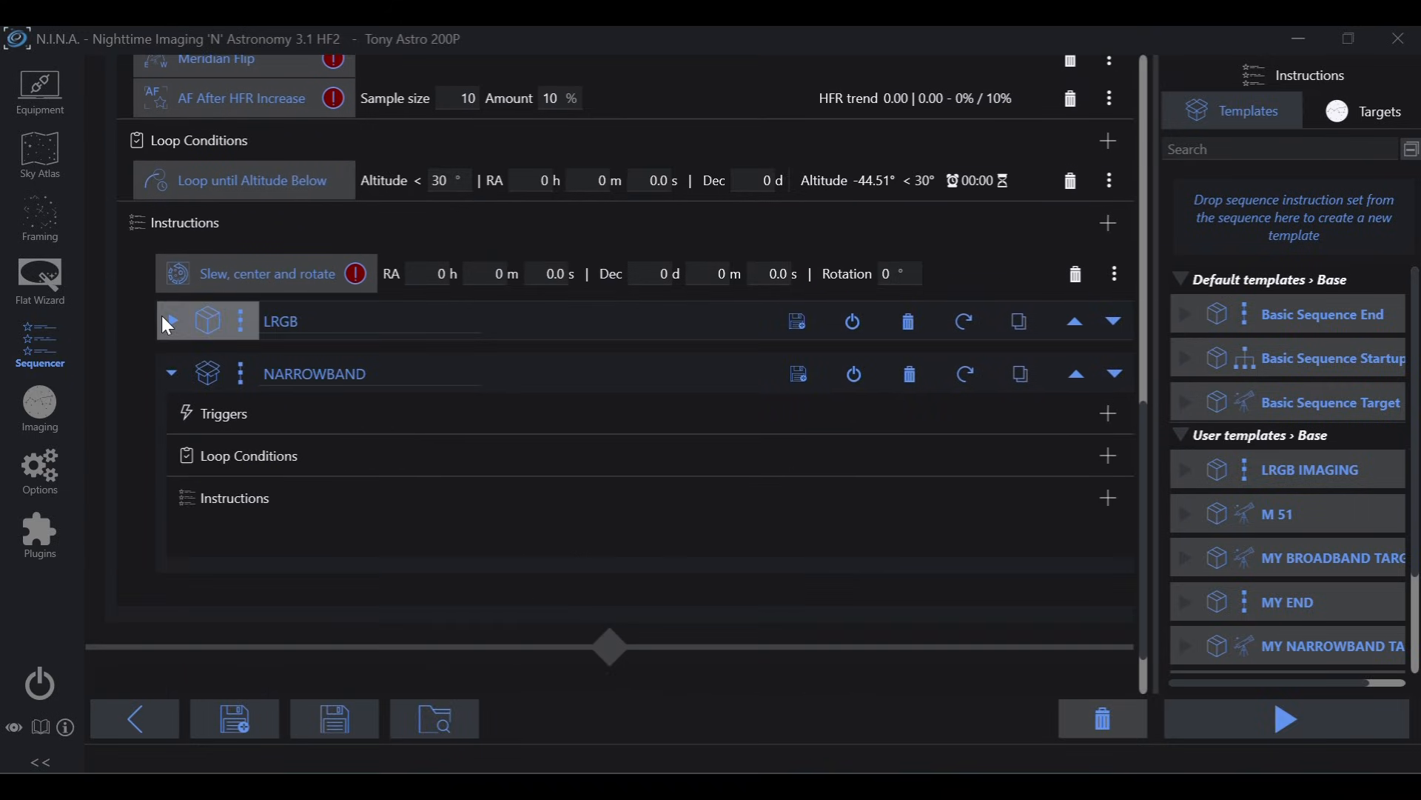
pyautogui.click(171, 368)
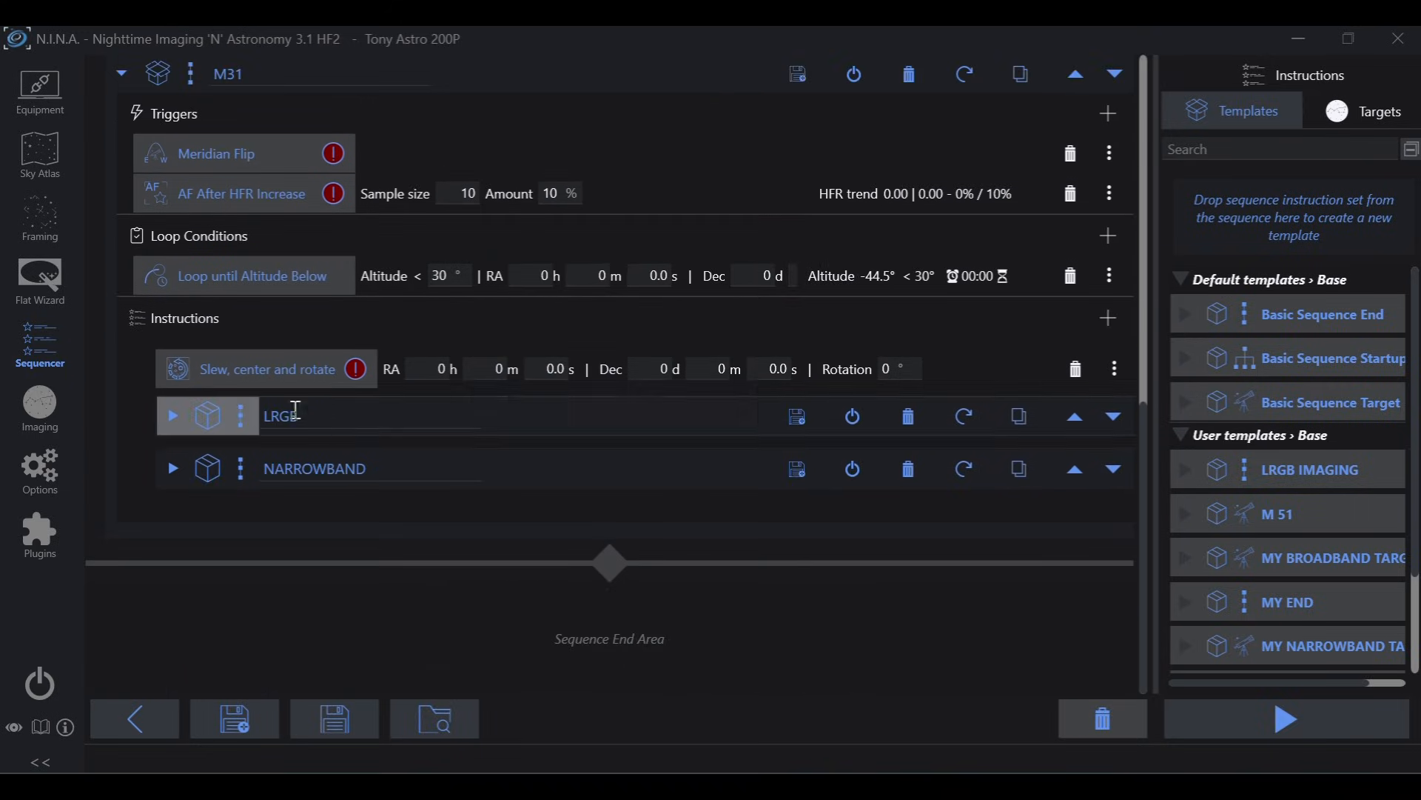
pyautogui.scroll(4, 111, 226)
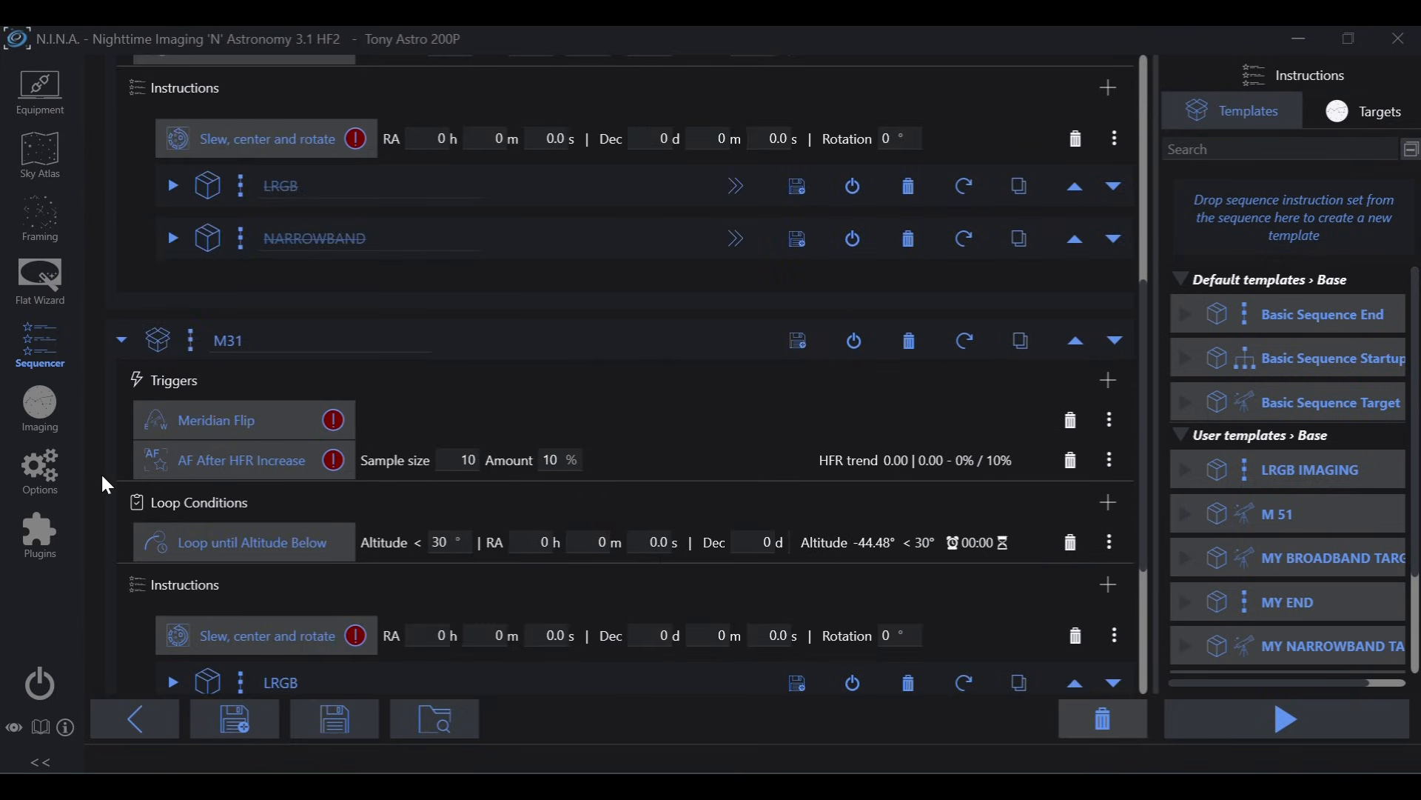
pyautogui.scroll(3, 101, 472)
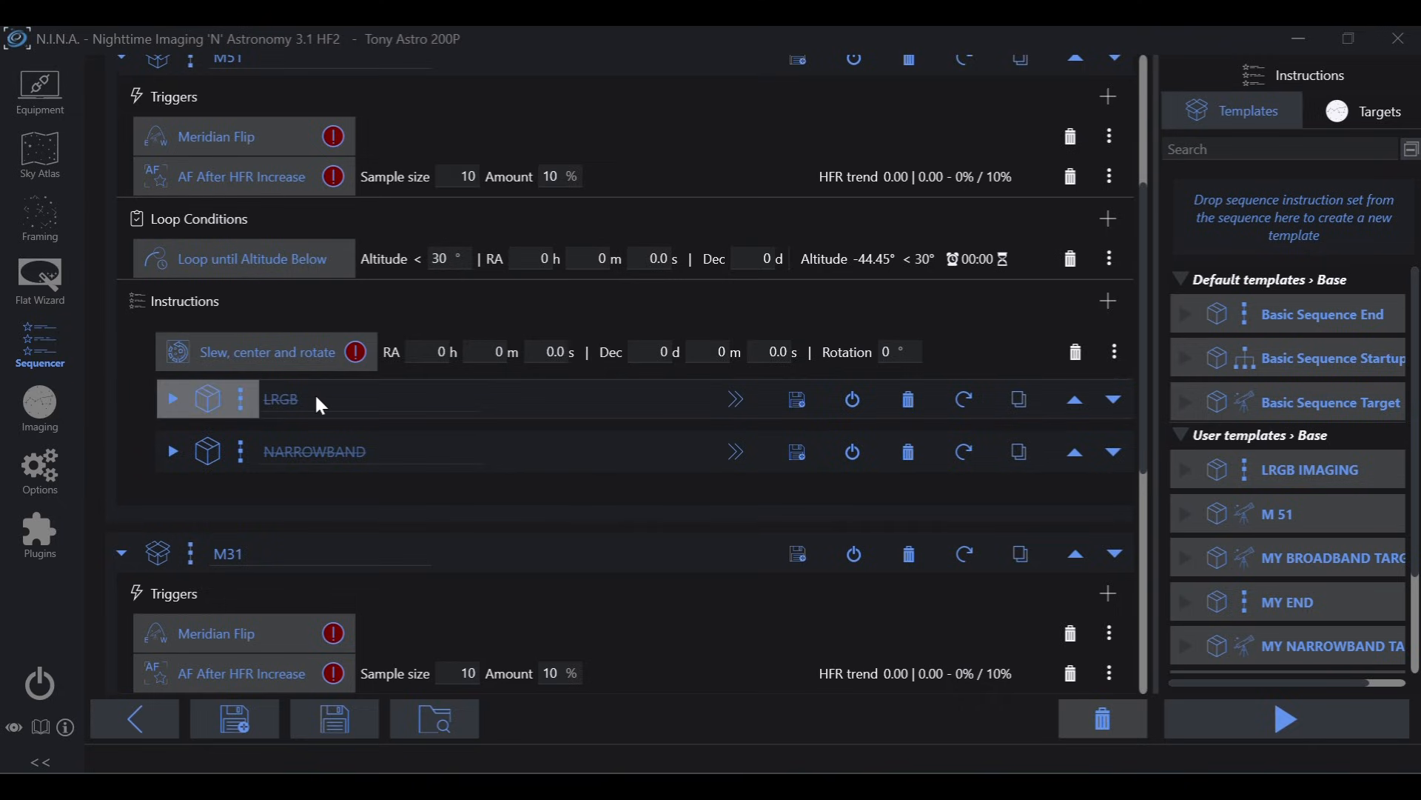
pyautogui.scroll(2, 316, 398)
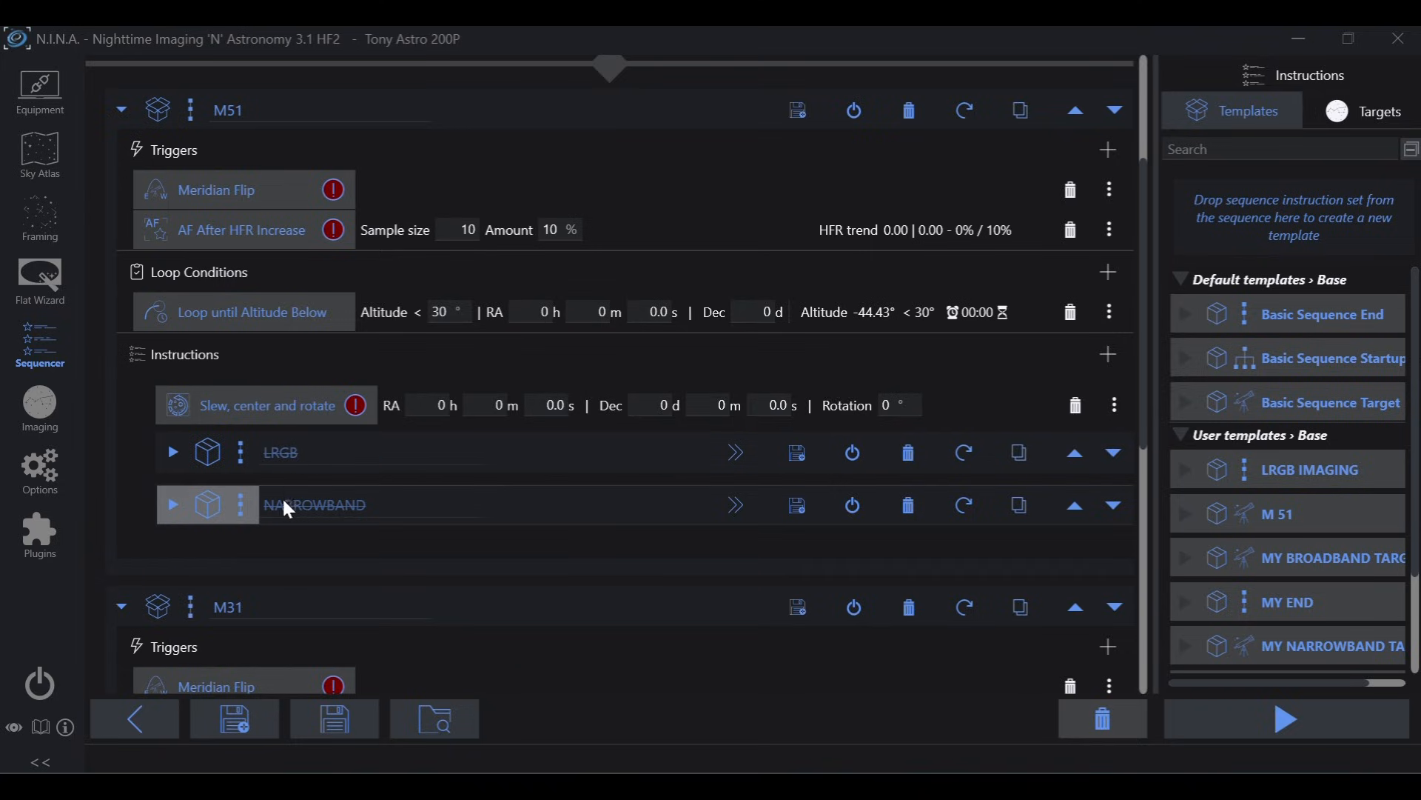
pyautogui.scroll(4, 384, 506)
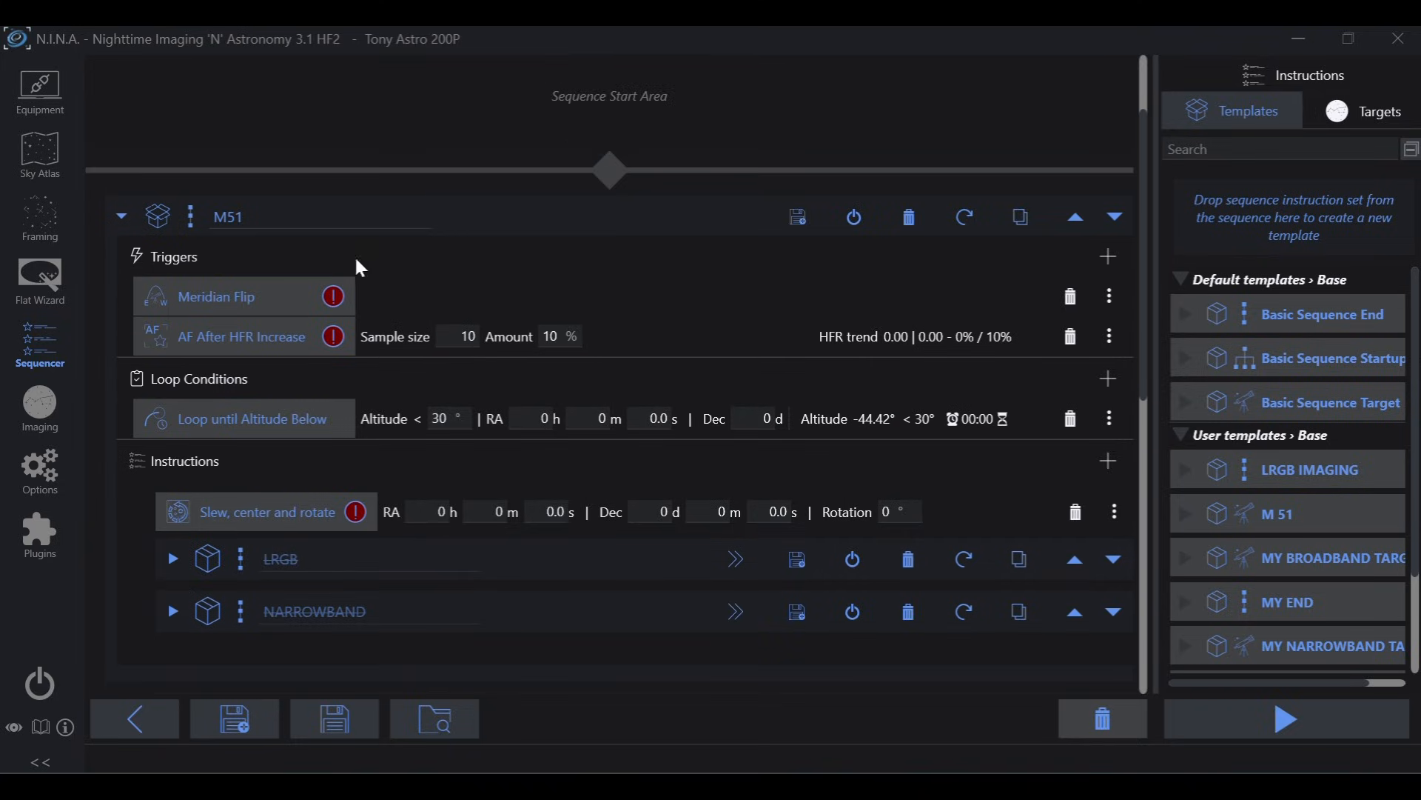